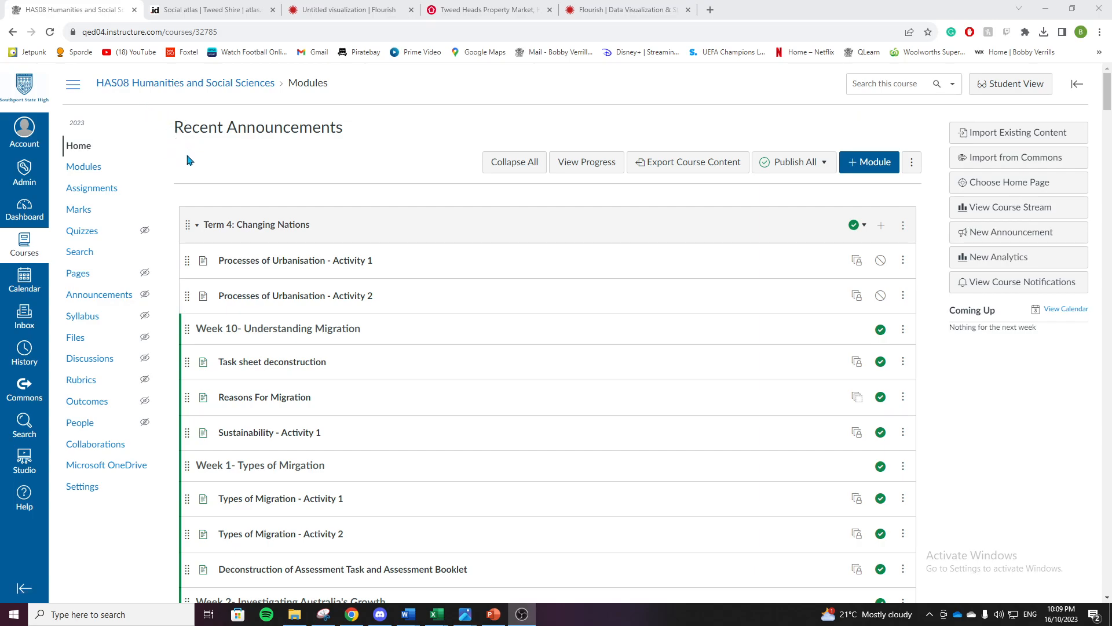
Open the Research Booklet - Flowline Map page under Week 3 and highlight the Gold Coast housing affordability data file link in its task list.
{"action": "scroll", "coordinate": [186, 160], "scroll_direction": "down", "scroll_amount": 11}
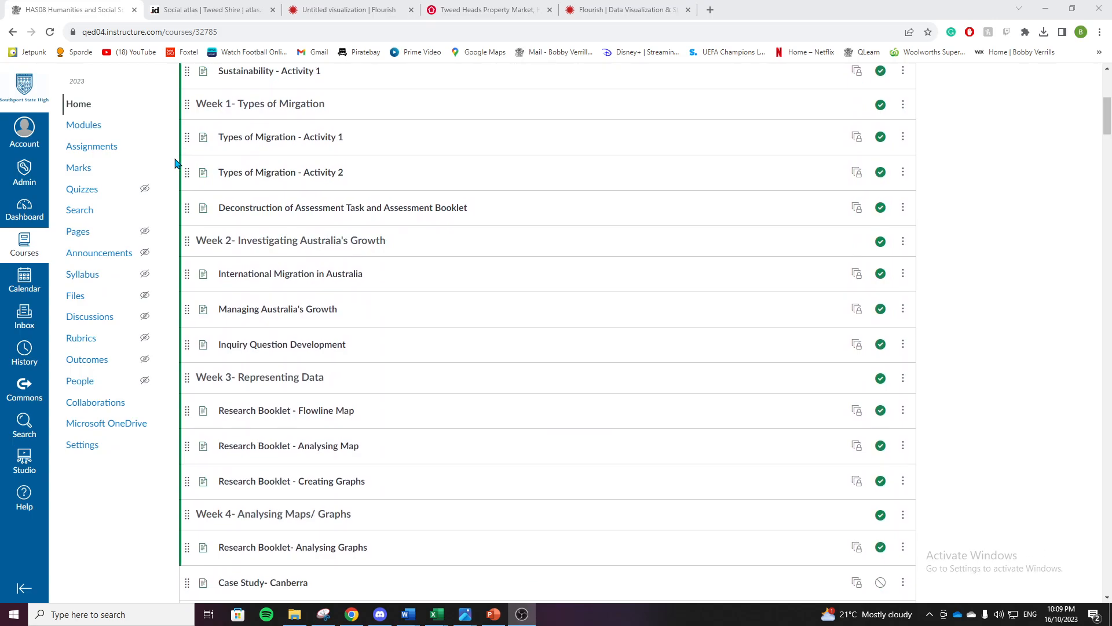
{"action": "scroll", "coordinate": [290, 194], "scroll_direction": "up", "scroll_amount": 2}
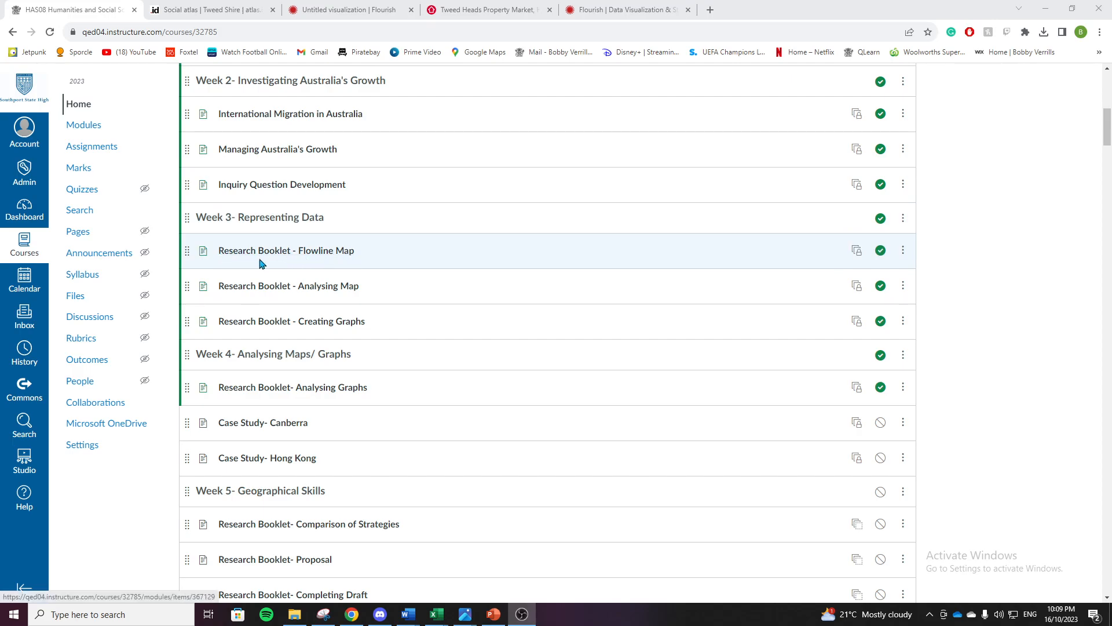
{"action": "left_click", "coordinate": [338, 255]}
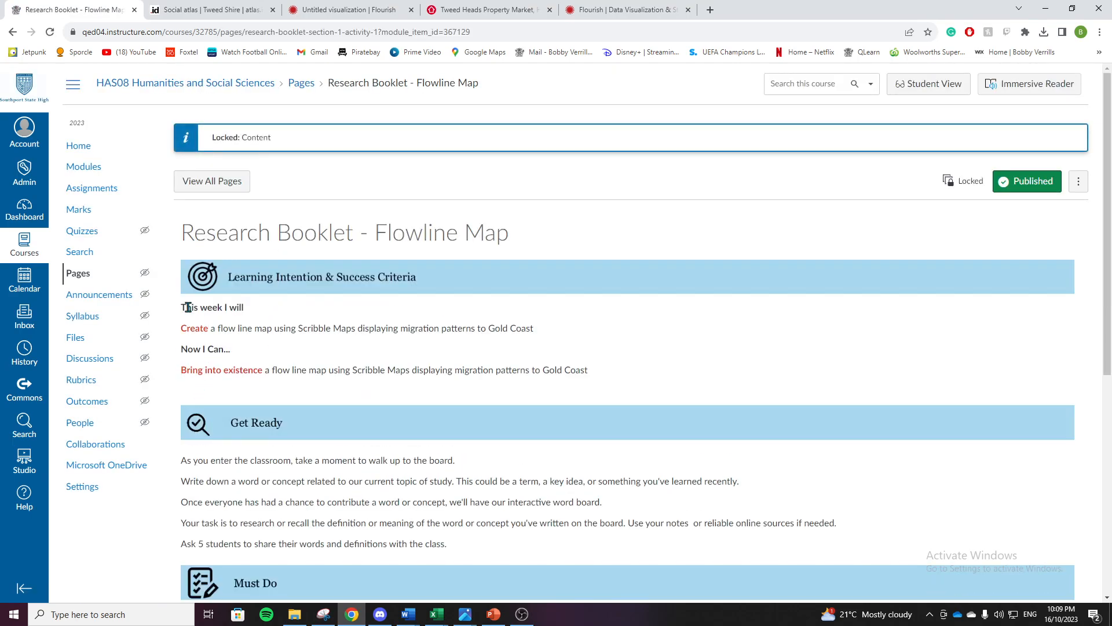
{"action": "scroll", "coordinate": [172, 304], "scroll_direction": "down", "scroll_amount": 7}
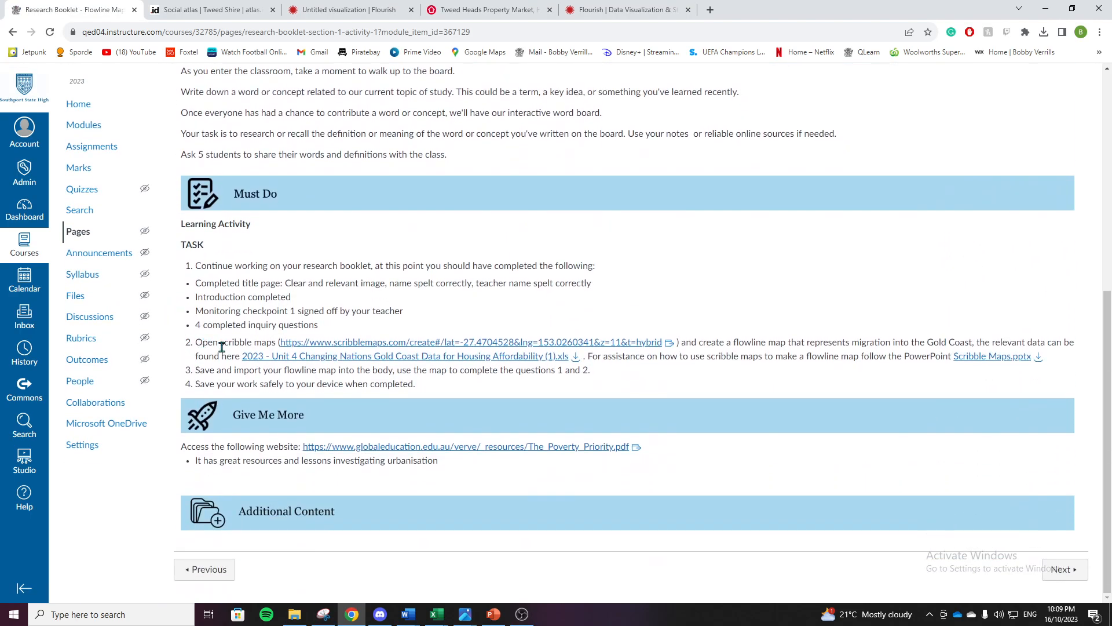
{"action": "left_click_drag", "start_coordinate": [237, 356], "coordinate": [587, 357]}
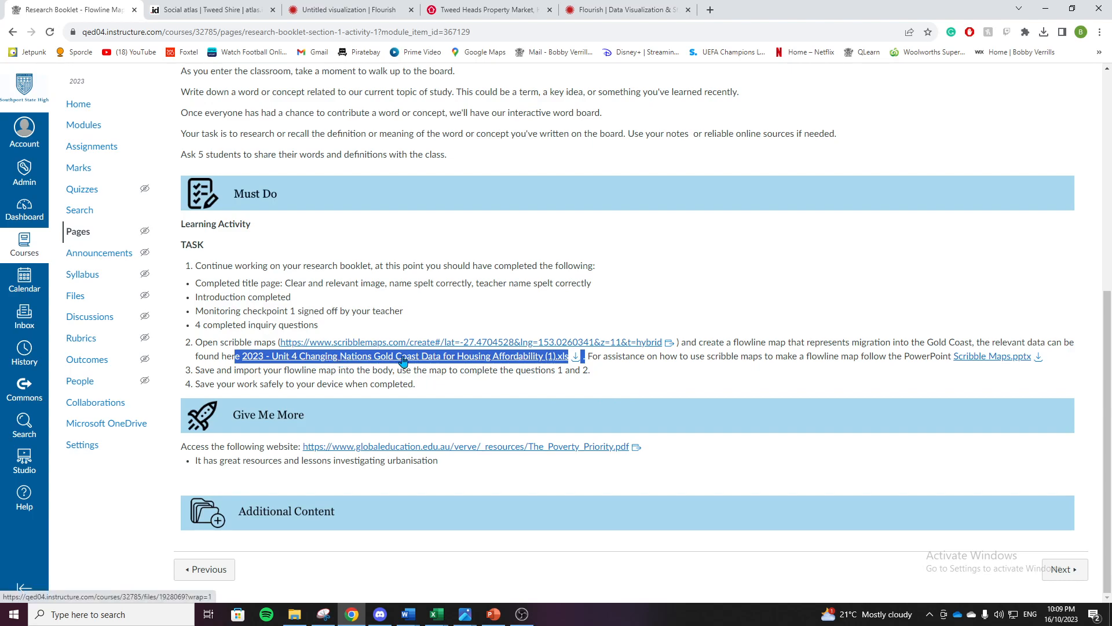
Switch to the Gold Coast Data for Housing Affordability workbook in Excel and display its Migration sheet.
{"action": "left_click", "coordinate": [435, 619]}
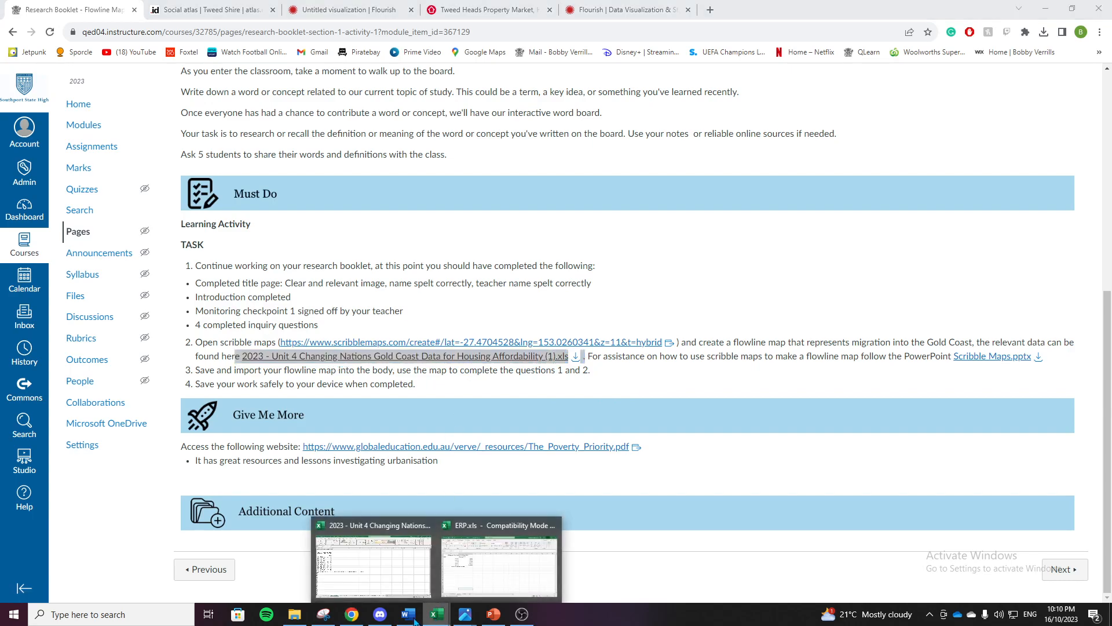
{"action": "left_click", "coordinate": [350, 553]}
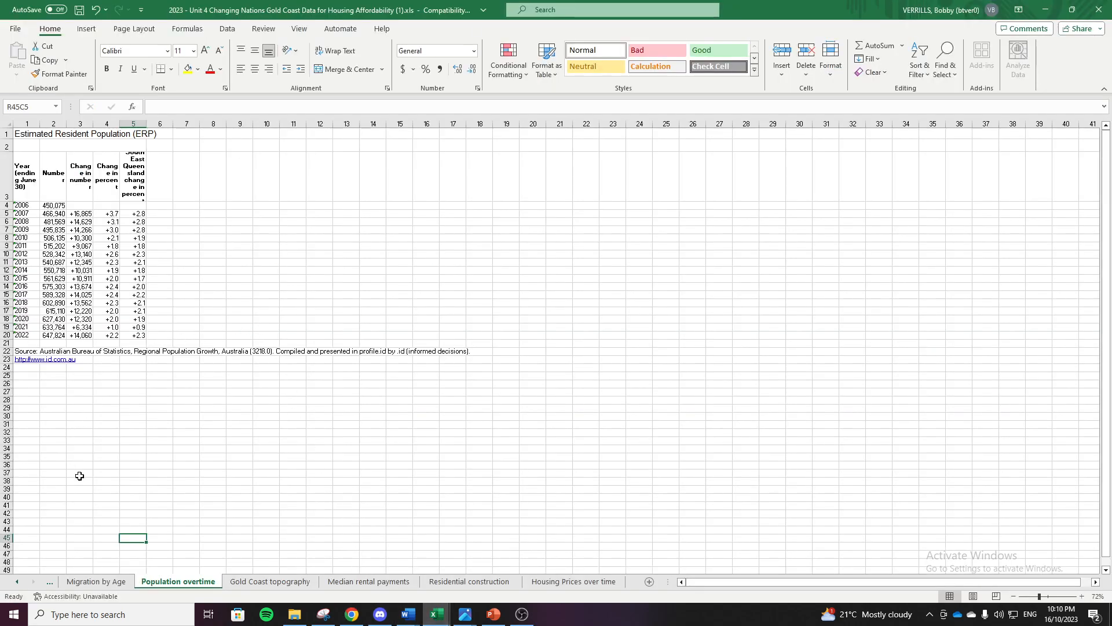
{"action": "left_click", "coordinate": [86, 582]}
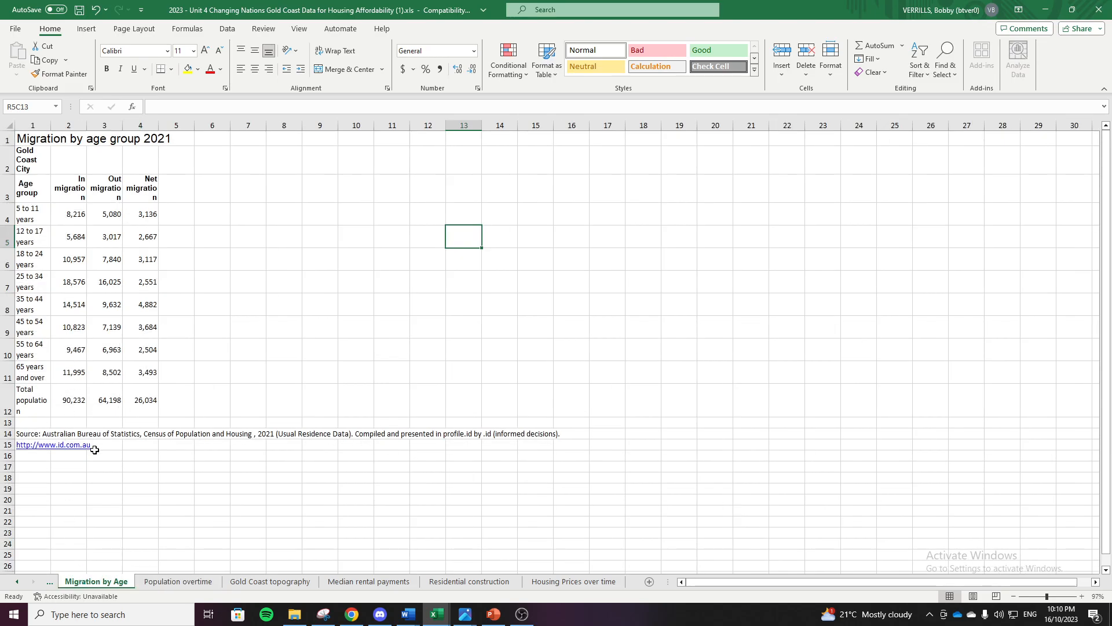
{"action": "left_click", "coordinate": [16, 582]}
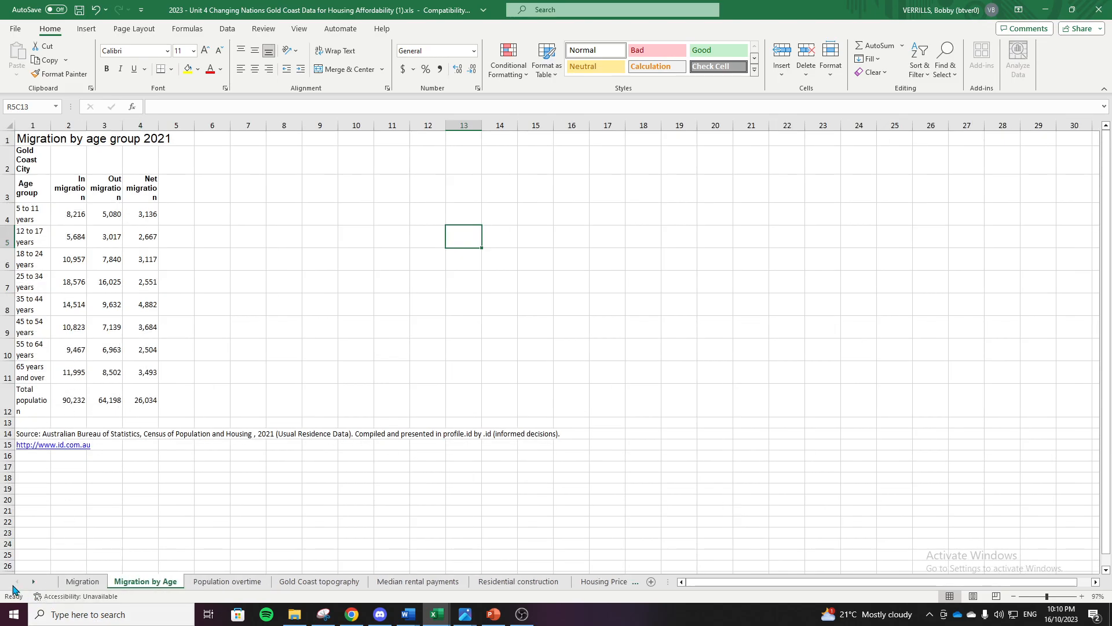
{"action": "left_click", "coordinate": [83, 582]}
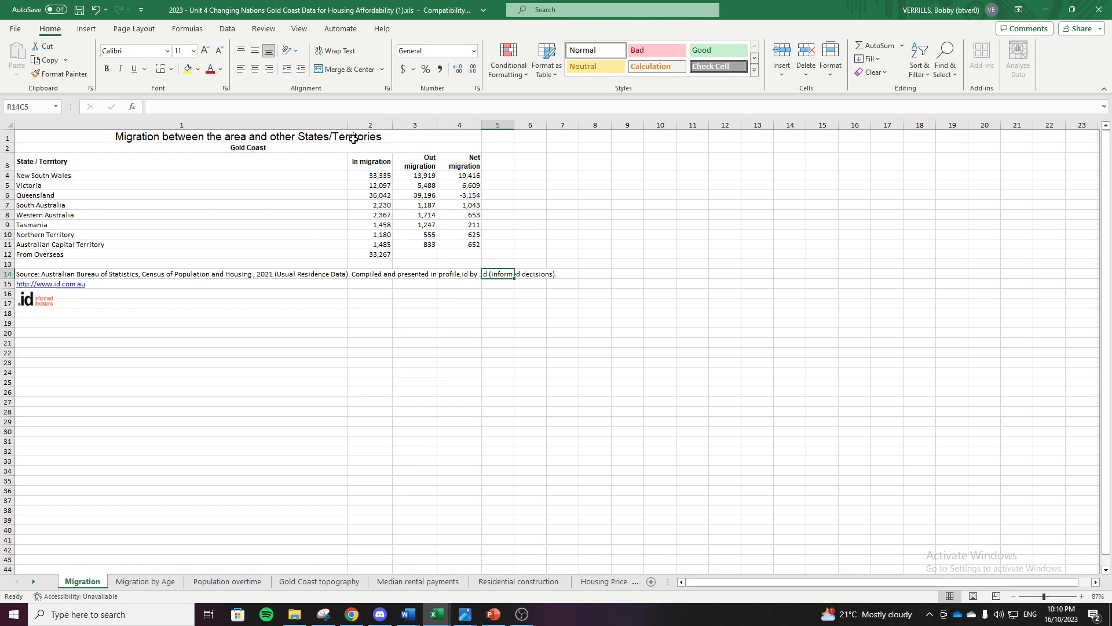
Review the remaining data sheets in order, from Migration by Age through to Housing Prices over time.
{"action": "left_click", "coordinate": [146, 581]}
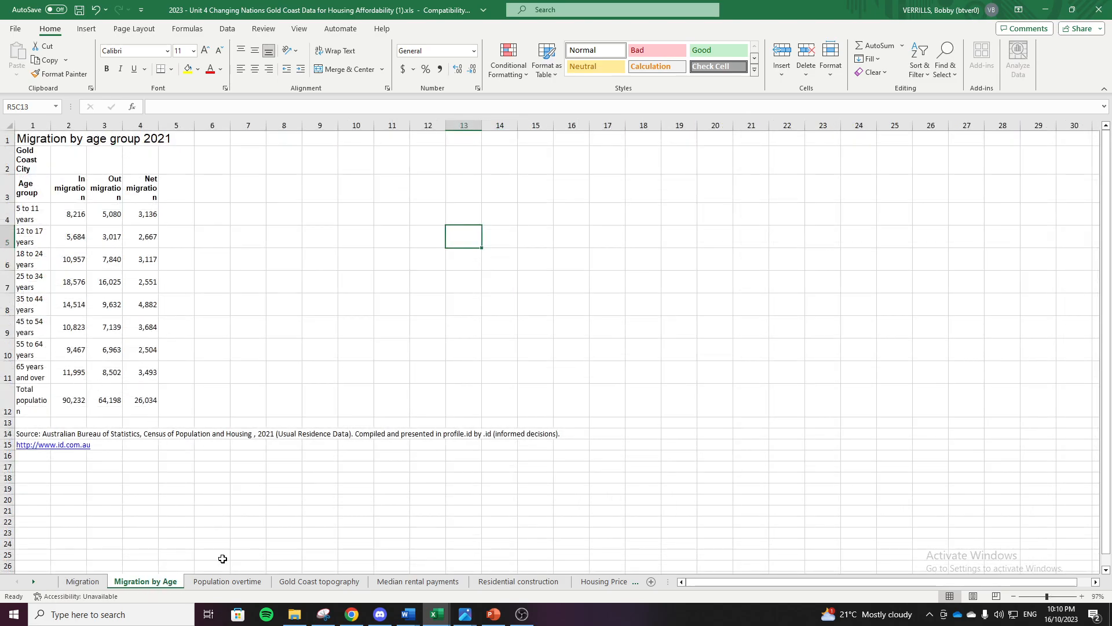
{"action": "left_click", "coordinate": [223, 583]}
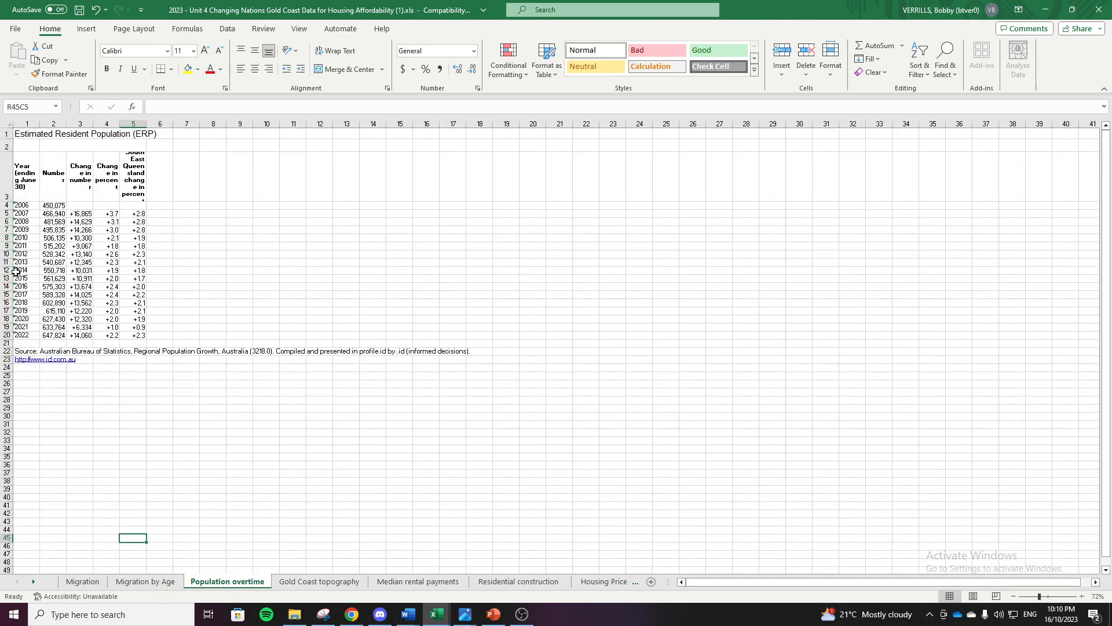
{"action": "left_click", "coordinate": [319, 582]}
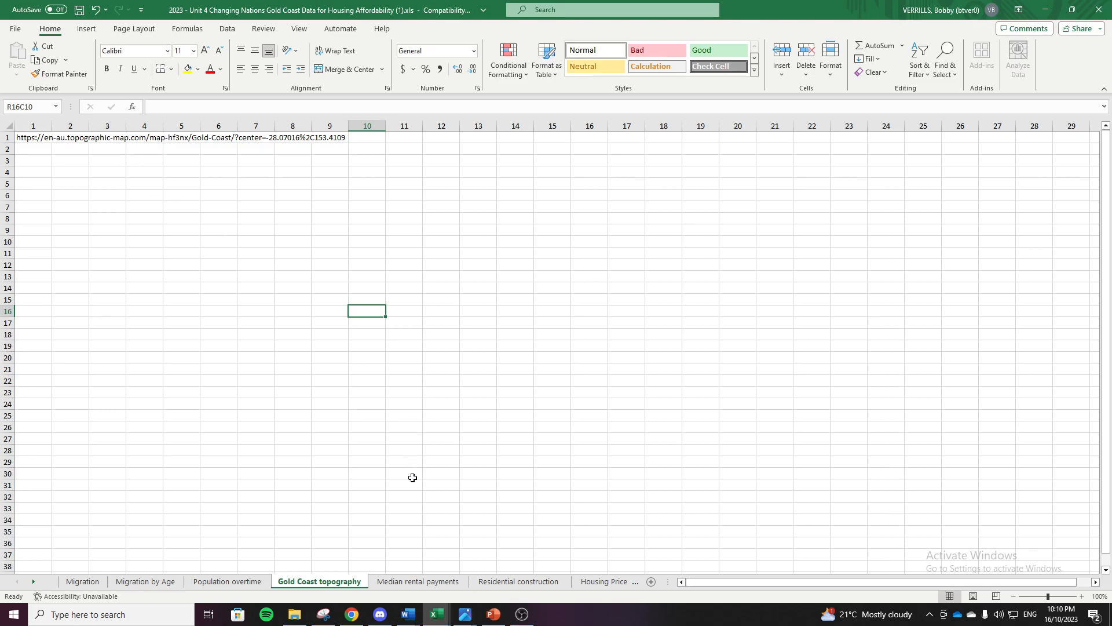
{"action": "left_click", "coordinate": [409, 582]}
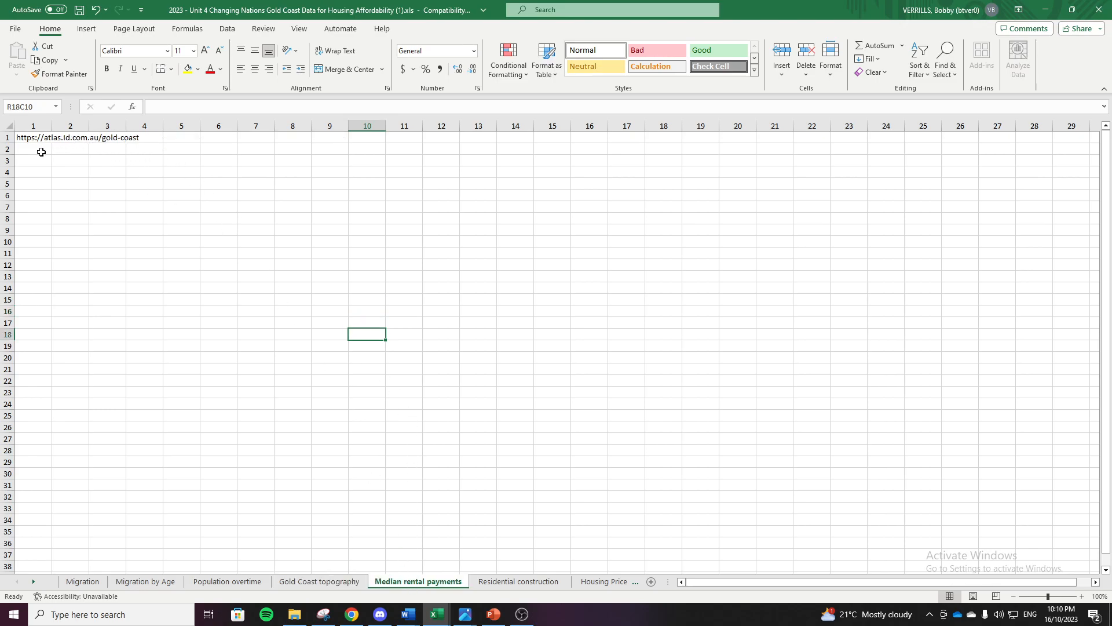
{"action": "left_click", "coordinate": [516, 582]}
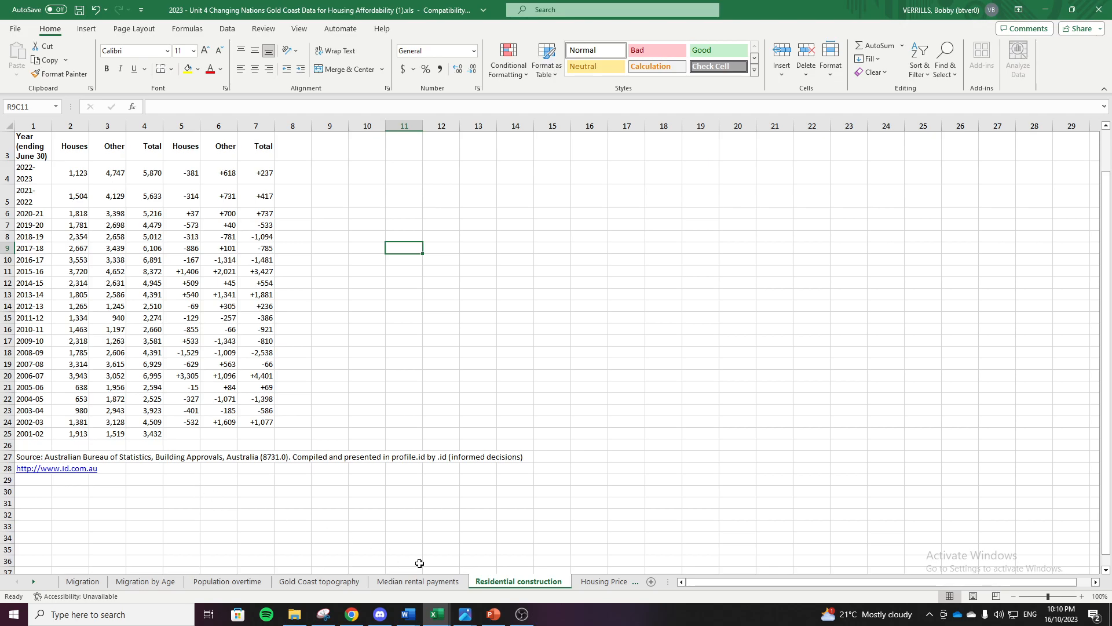
{"action": "left_click", "coordinate": [587, 586]}
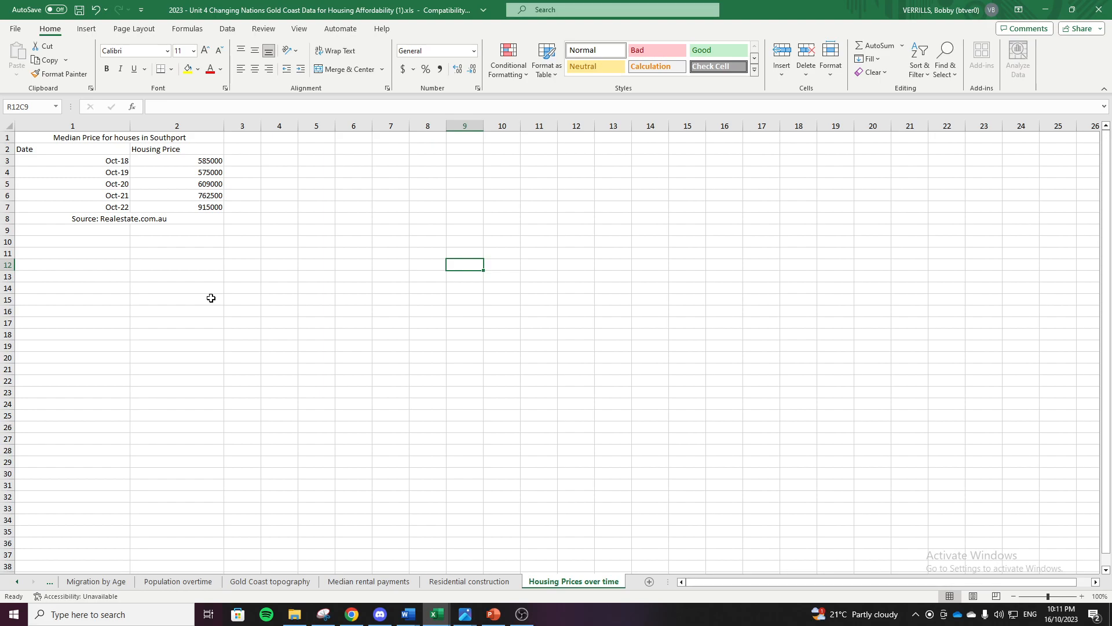
Examine the yearly population figures for 2006 to 2022 on the Population overtime sheet, and return to Housing Prices over time.
{"action": "left_click", "coordinate": [191, 583]}
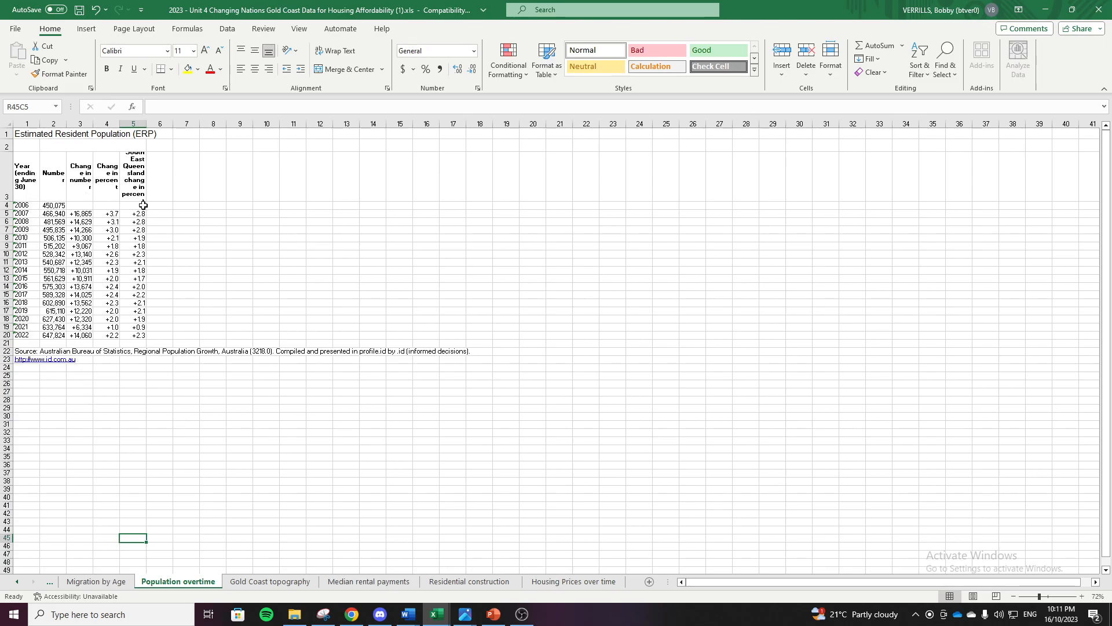
{"action": "left_click", "coordinate": [23, 214]}
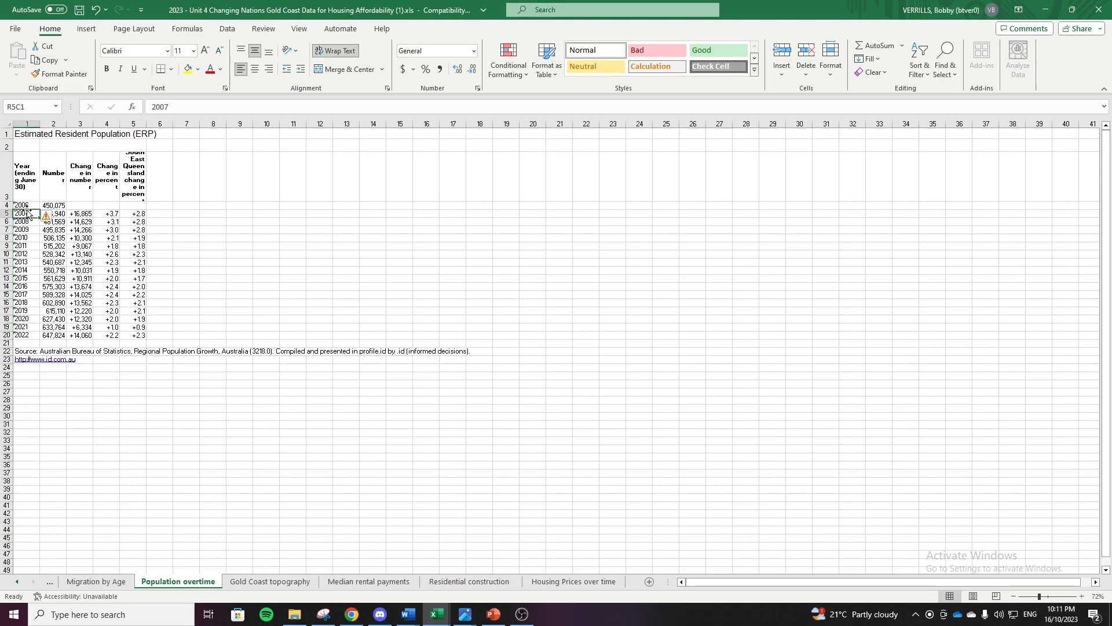
{"action": "left_click_drag", "start_coordinate": [28, 205], "coordinate": [54, 331]}
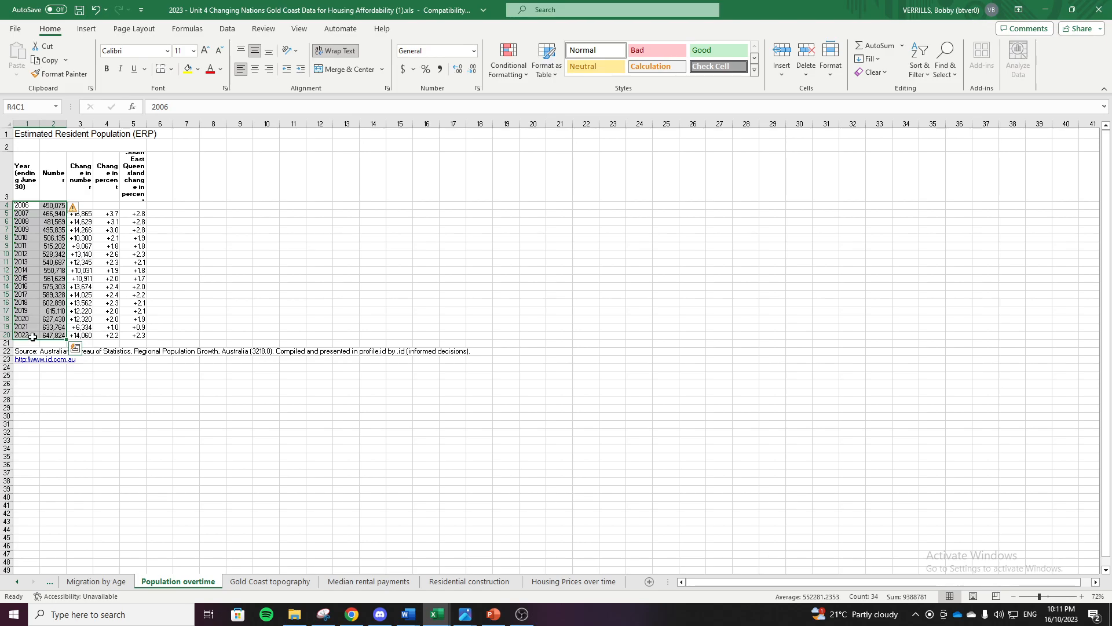
{"action": "left_click", "coordinate": [41, 335]}
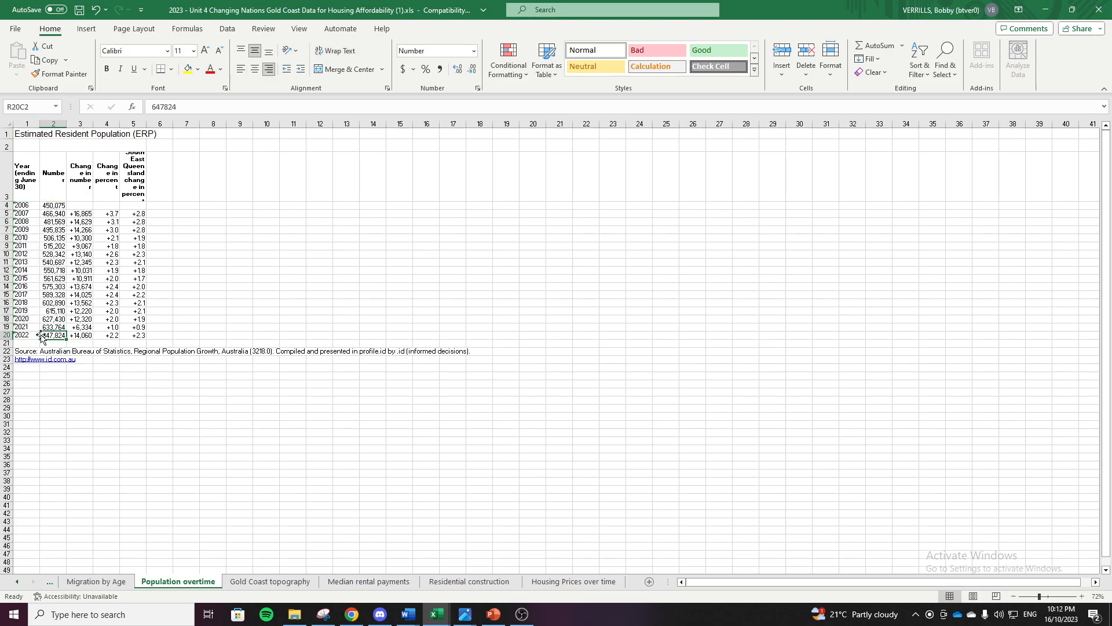
{"action": "left_click", "coordinate": [553, 582]}
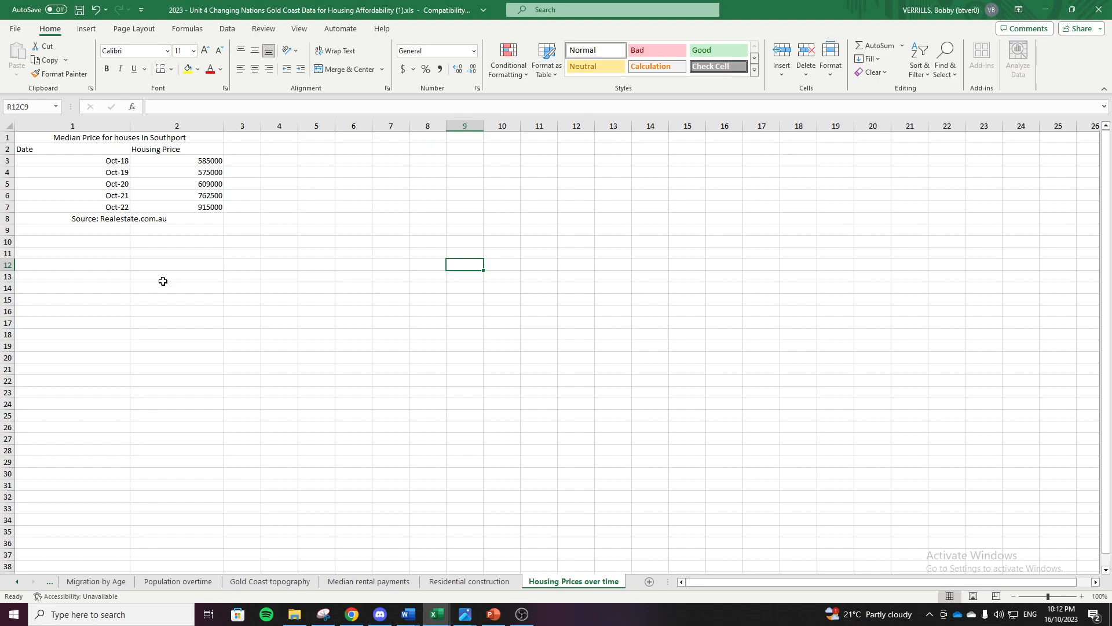
Switch to Chrome, search Google for flourish in a new tab, and open the Flourish | Data Visualization & Storytelling site.
{"action": "left_click", "coordinate": [348, 611]}
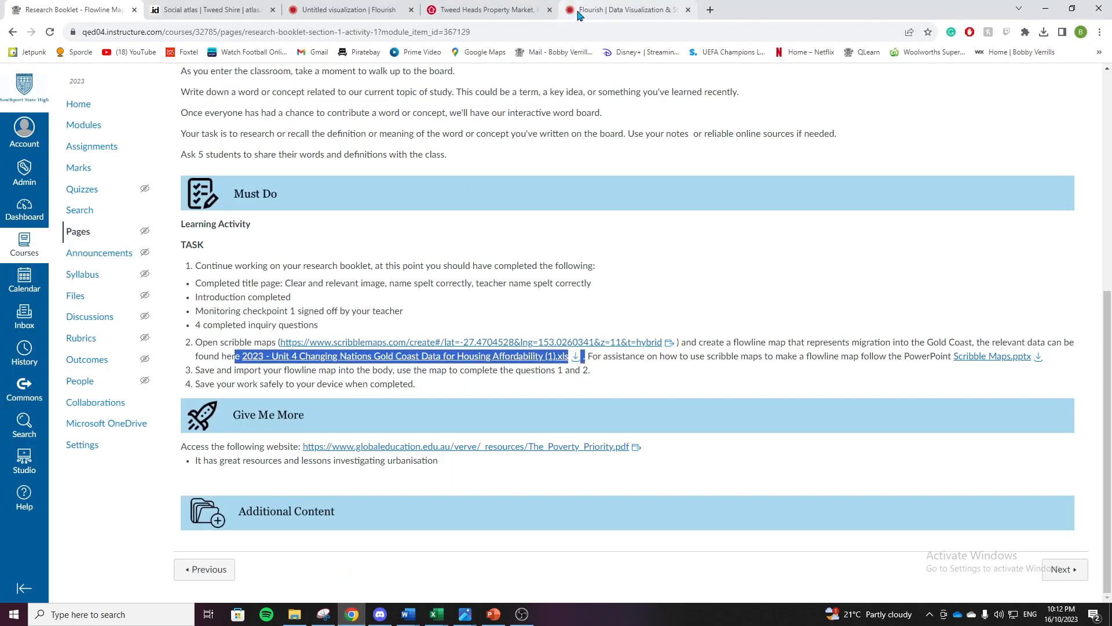
{"action": "left_click", "coordinate": [584, 13]}
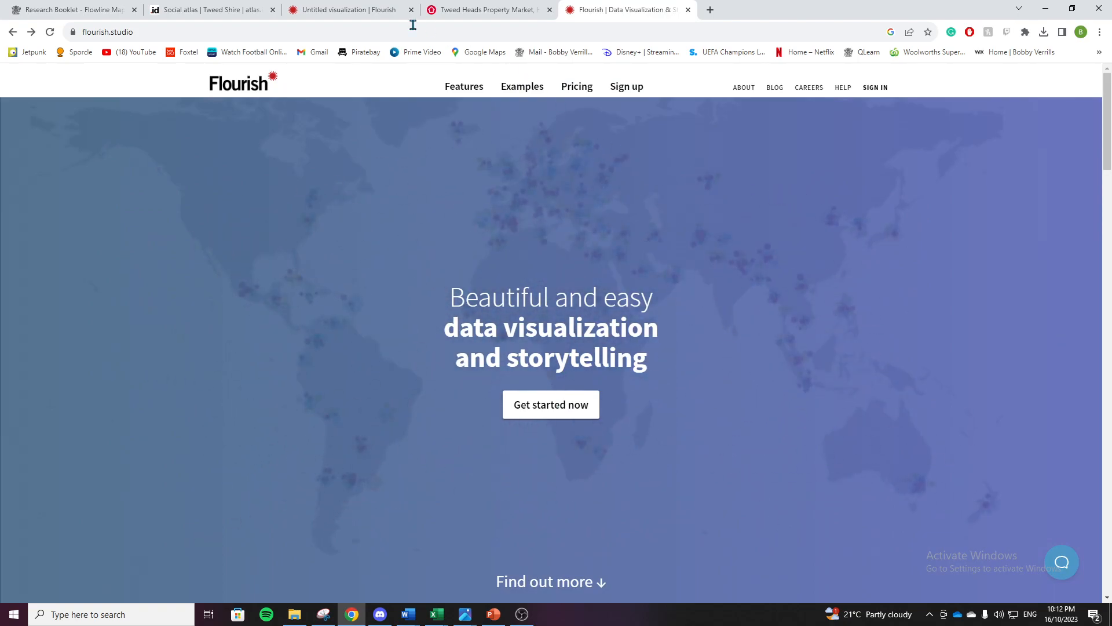
{"action": "left_click", "coordinate": [710, 9]}
{"action": "type", "text": "flourish"}
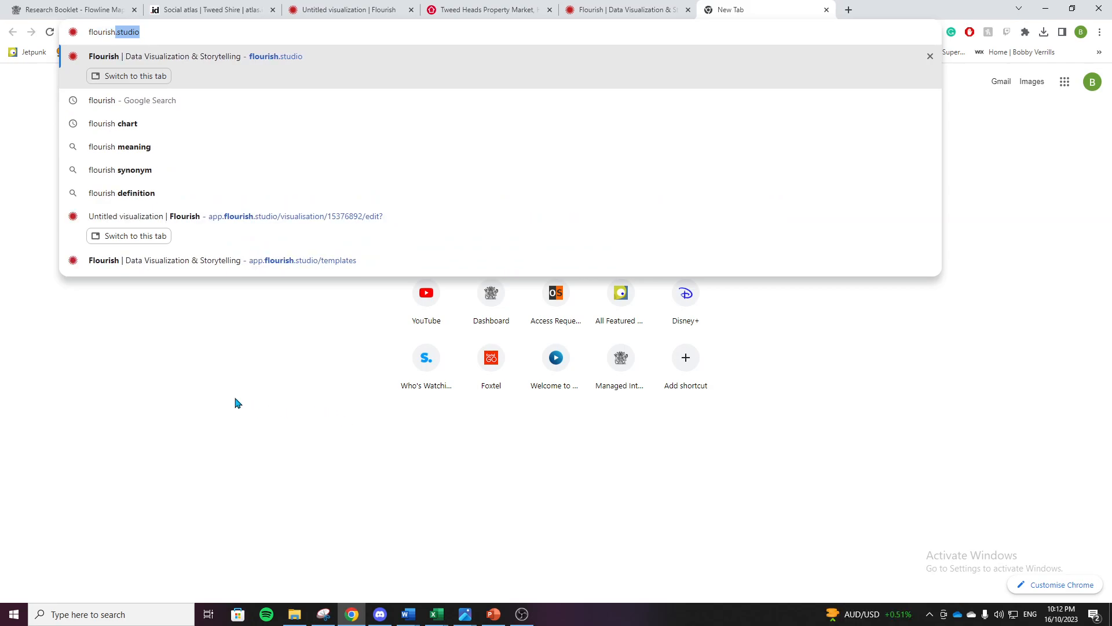
{"action": "left_click", "coordinate": [199, 101]}
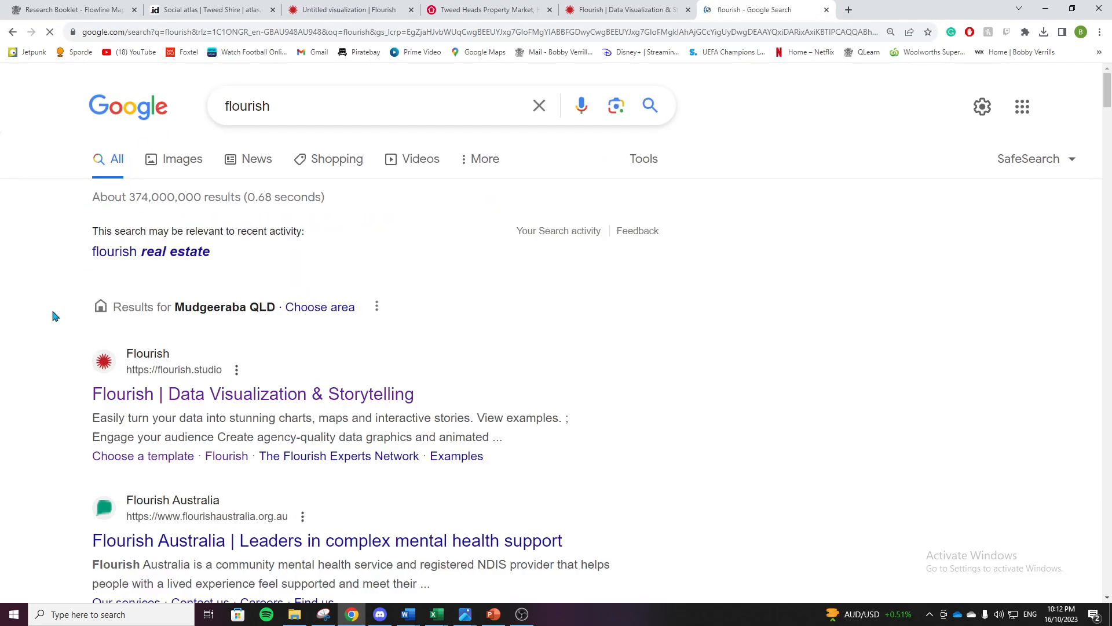
{"action": "scroll", "coordinate": [20, 346], "scroll_direction": "down", "scroll_amount": 3}
{"action": "left_click_drag", "start_coordinate": [75, 226], "coordinate": [437, 219]}
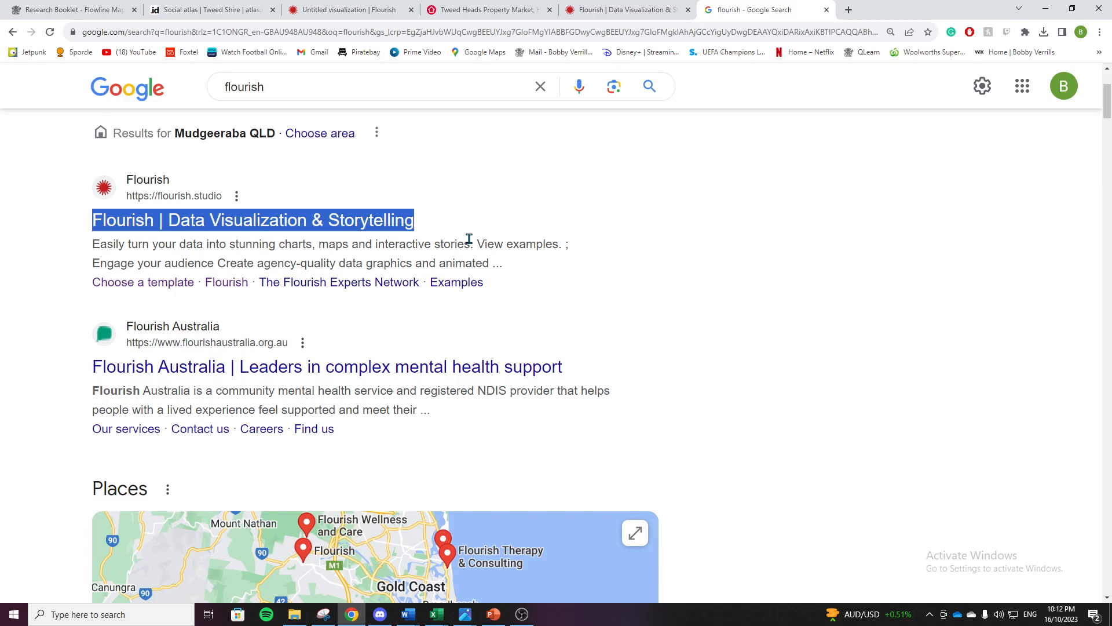
{"action": "left_click", "coordinate": [292, 228]}
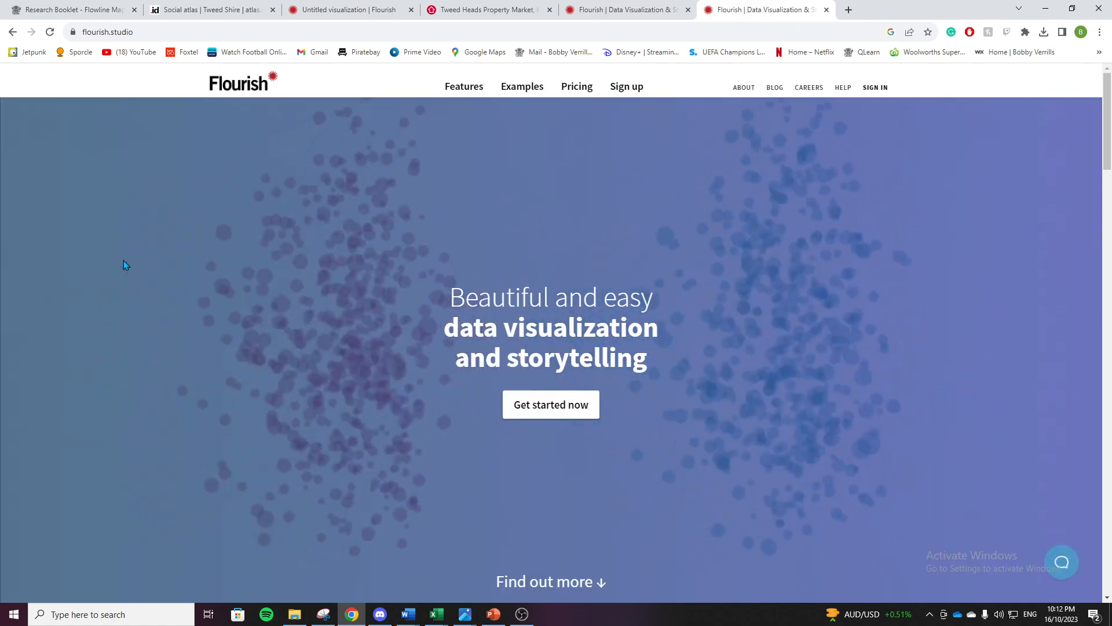
Get started in Flourish, create a new visualization, and browse the chart, map and scatter options in the template gallery.
{"action": "left_click", "coordinate": [562, 410]}
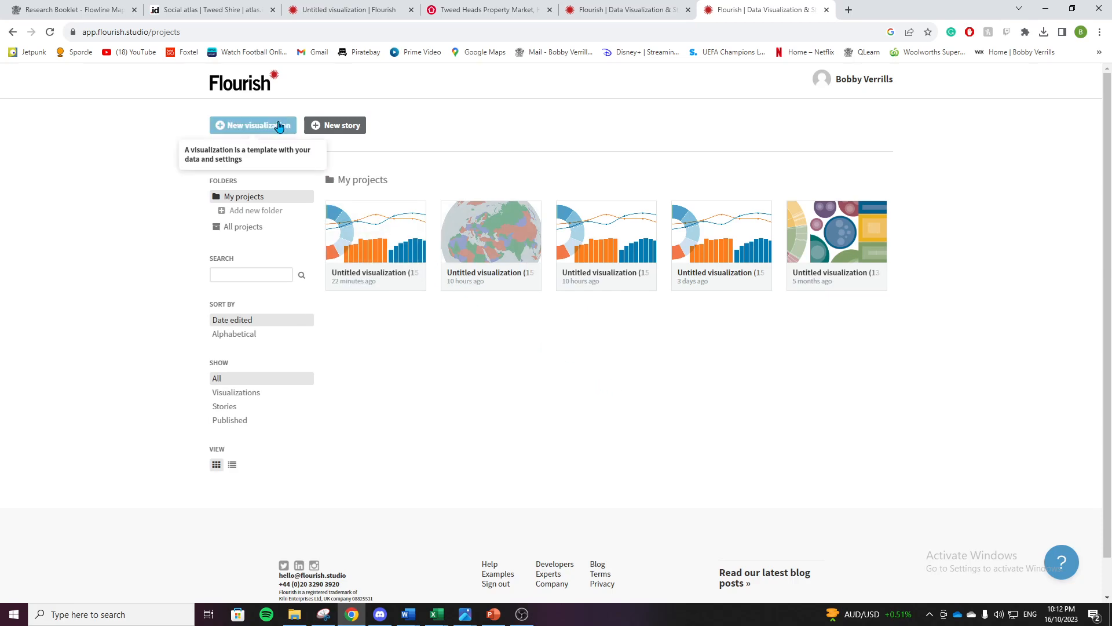
{"action": "left_click", "coordinate": [266, 136]}
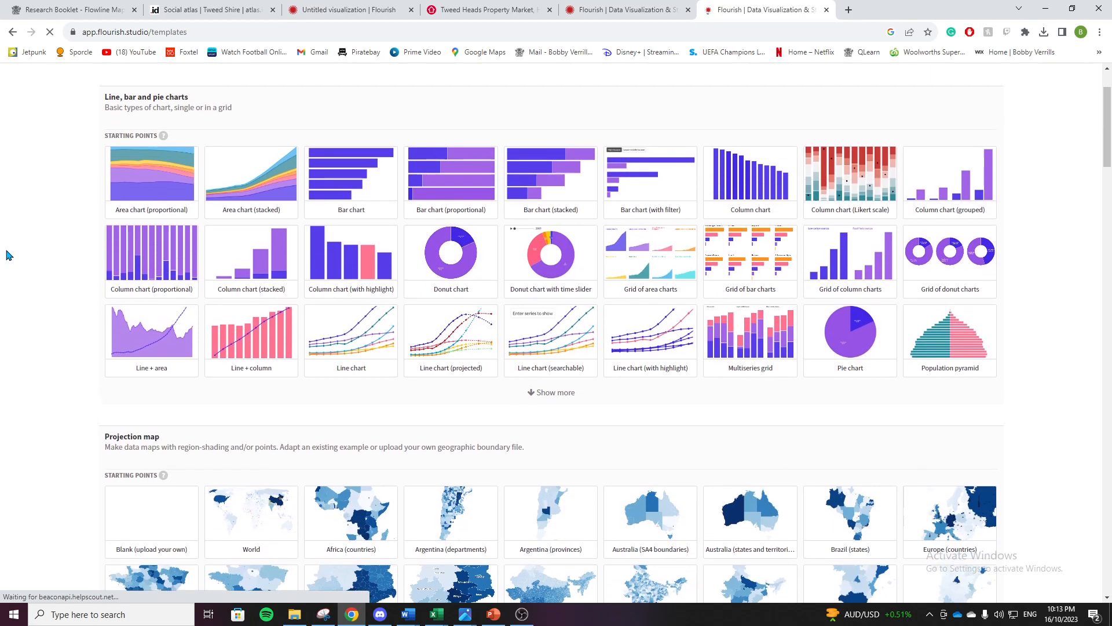
{"action": "scroll", "coordinate": [86, 243], "scroll_direction": "down", "scroll_amount": 2}
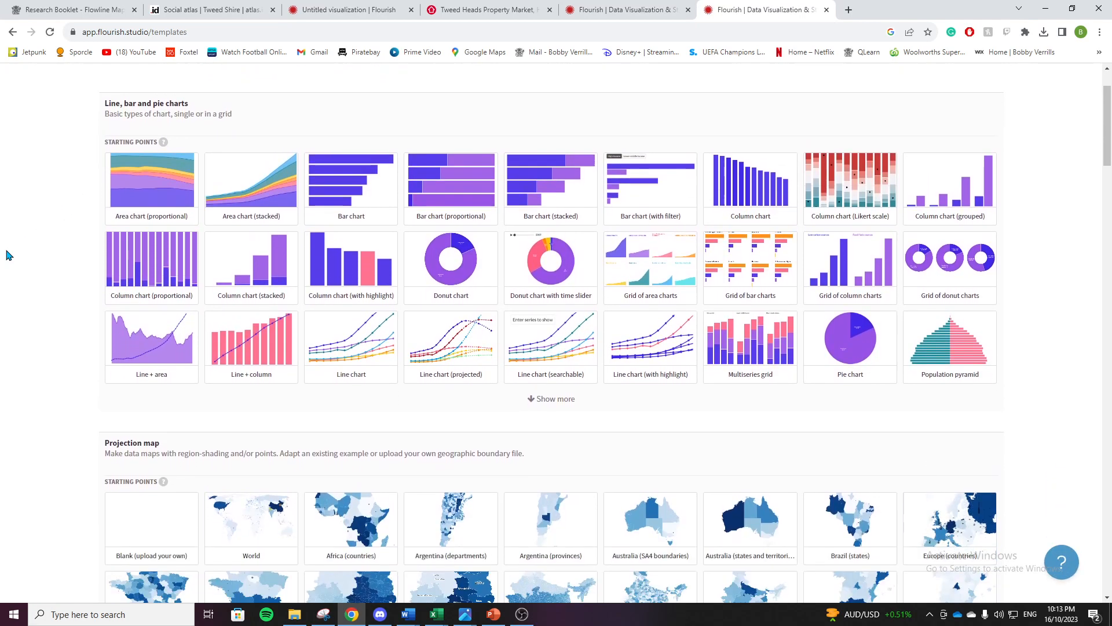
{"action": "scroll", "coordinate": [174, 209], "scroll_direction": "up", "scroll_amount": 1}
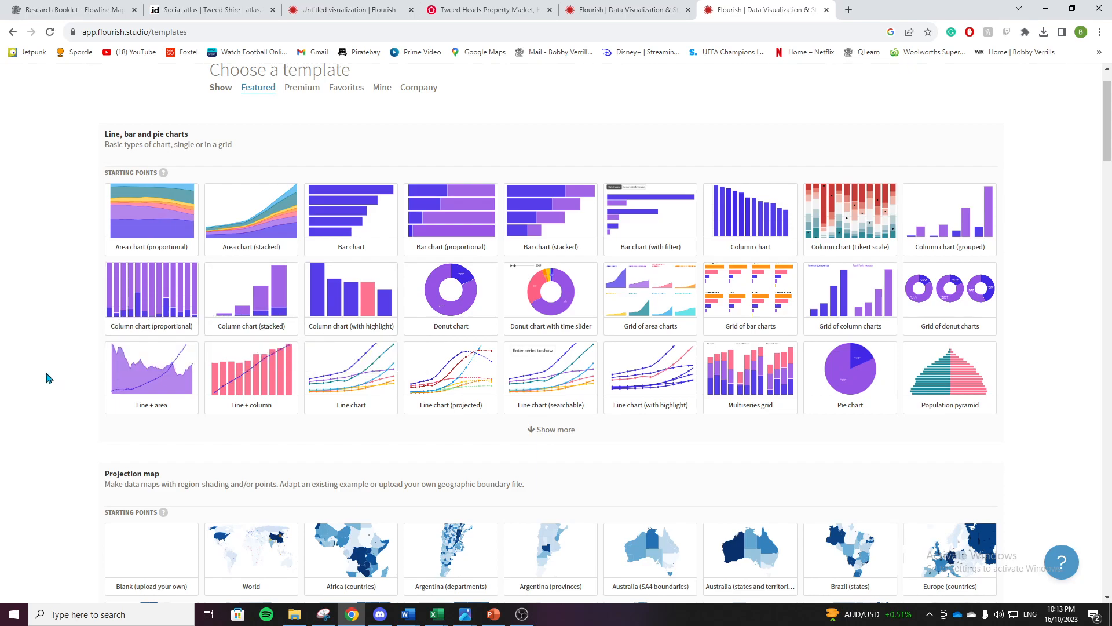
{"action": "scroll", "coordinate": [49, 378], "scroll_direction": "down", "scroll_amount": 7}
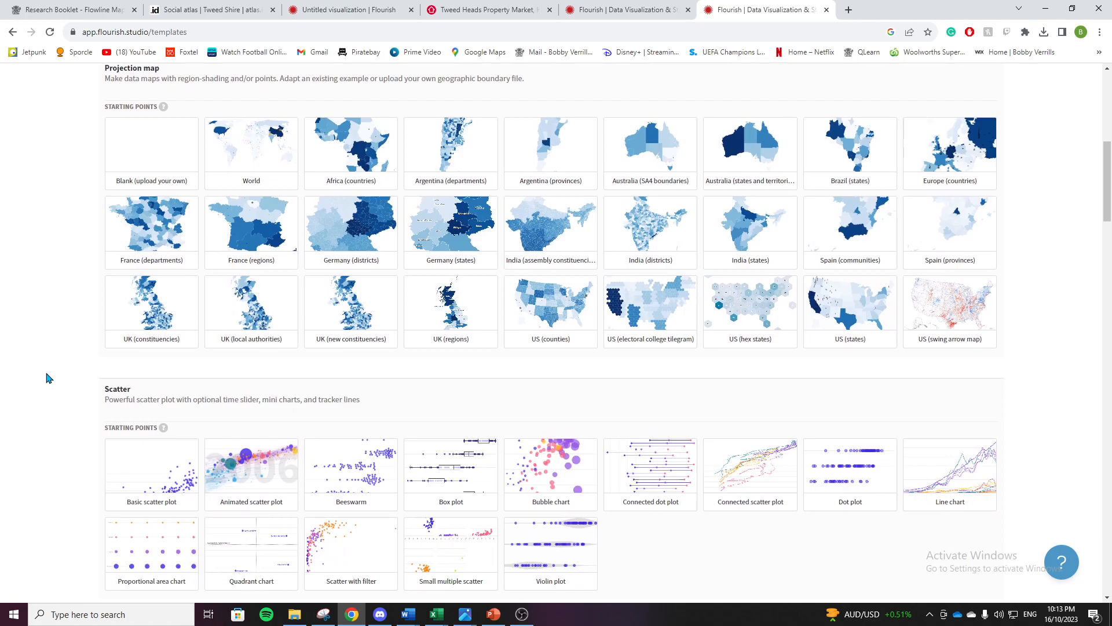
{"action": "scroll", "coordinate": [49, 378], "scroll_direction": "down", "scroll_amount": 5}
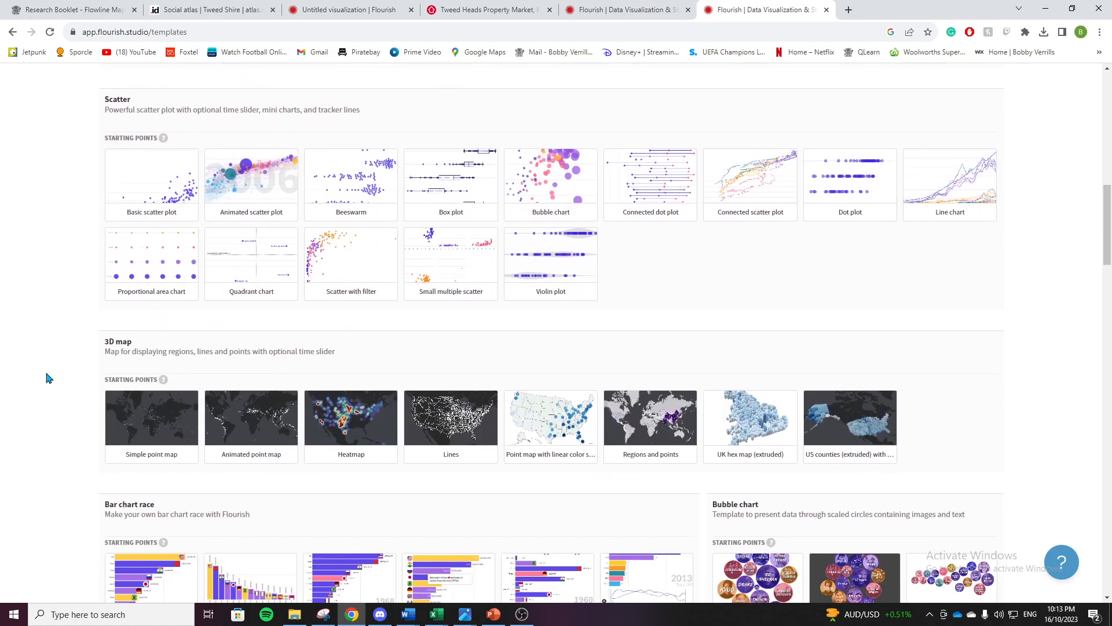
{"action": "scroll", "coordinate": [49, 378], "scroll_direction": "down", "scroll_amount": 10}
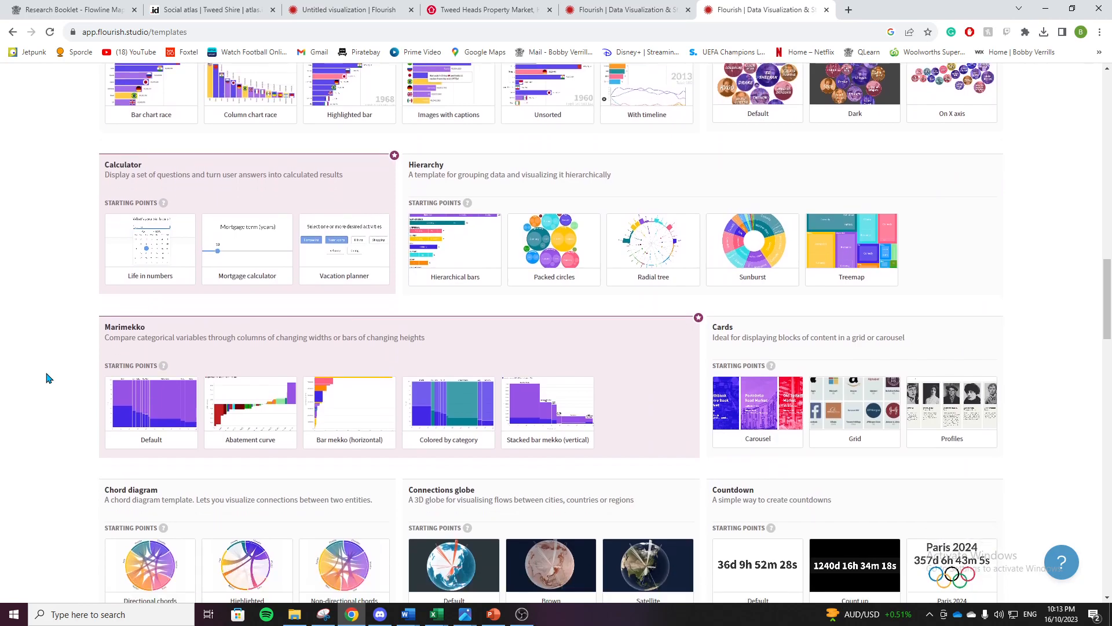
{"action": "scroll", "coordinate": [48, 378], "scroll_direction": "down", "scroll_amount": 3}
{"action": "scroll", "coordinate": [49, 378], "scroll_direction": "up", "scroll_amount": 20}
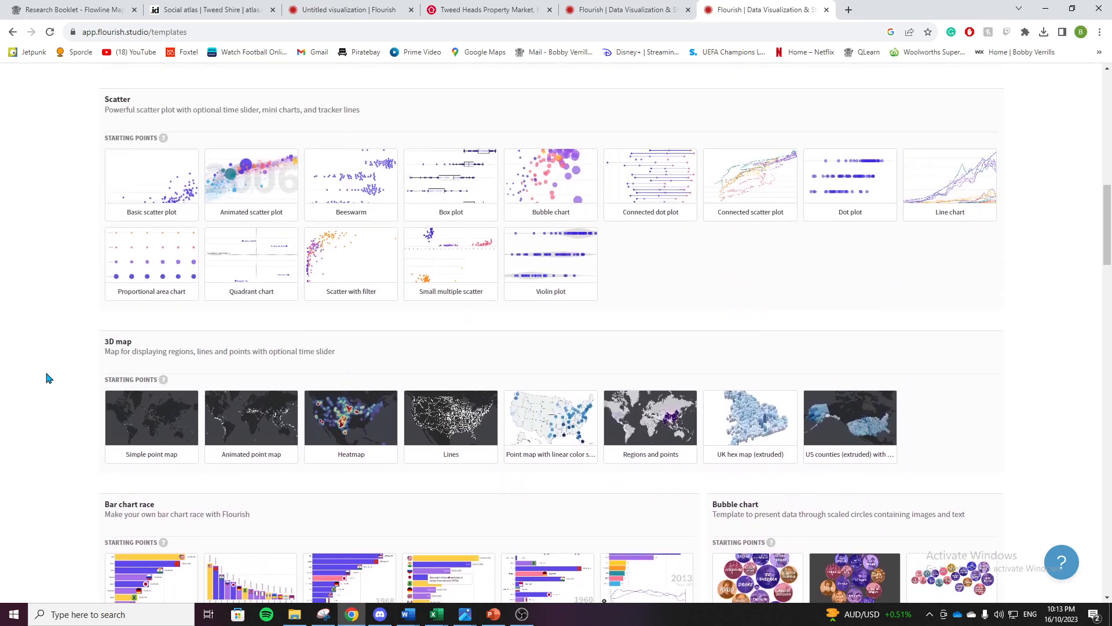
Create a visualization from the Line + column template in the Line, bar and pie charts group.
{"action": "scroll", "coordinate": [49, 378], "scroll_direction": "up", "scroll_amount": 7}
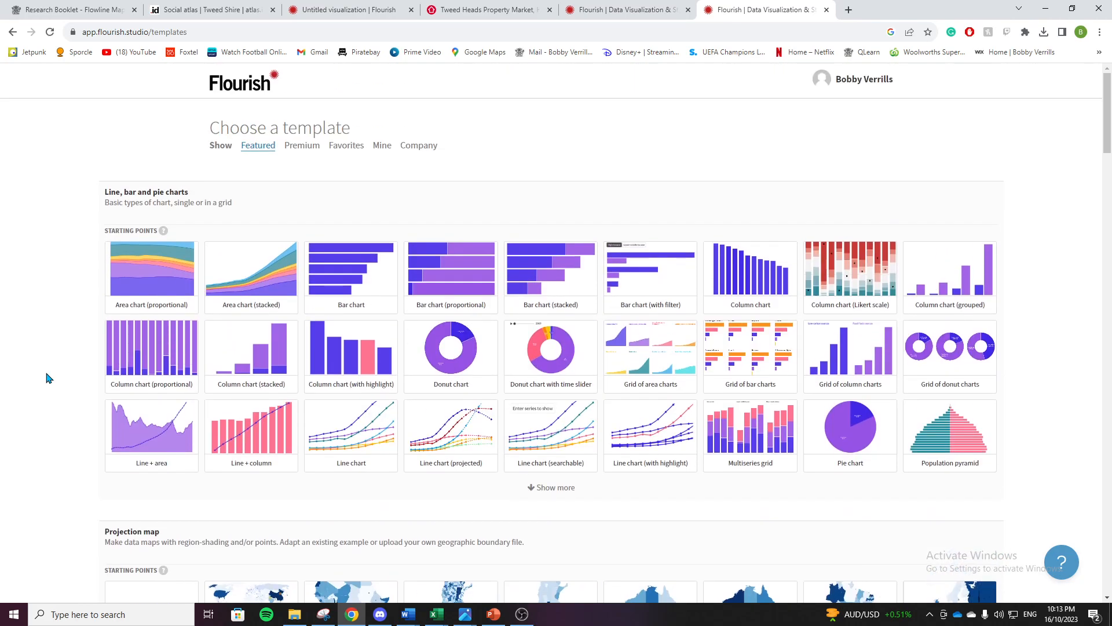
{"action": "scroll", "coordinate": [49, 377], "scroll_direction": "down", "scroll_amount": 1}
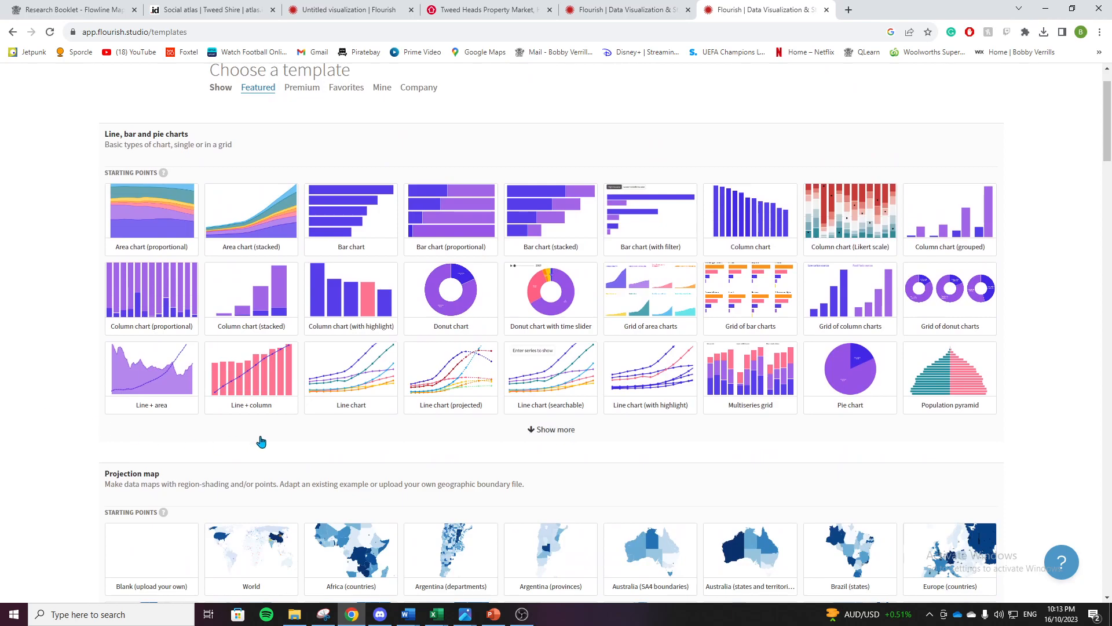
{"action": "mouse_move", "coordinate": [249, 394]}
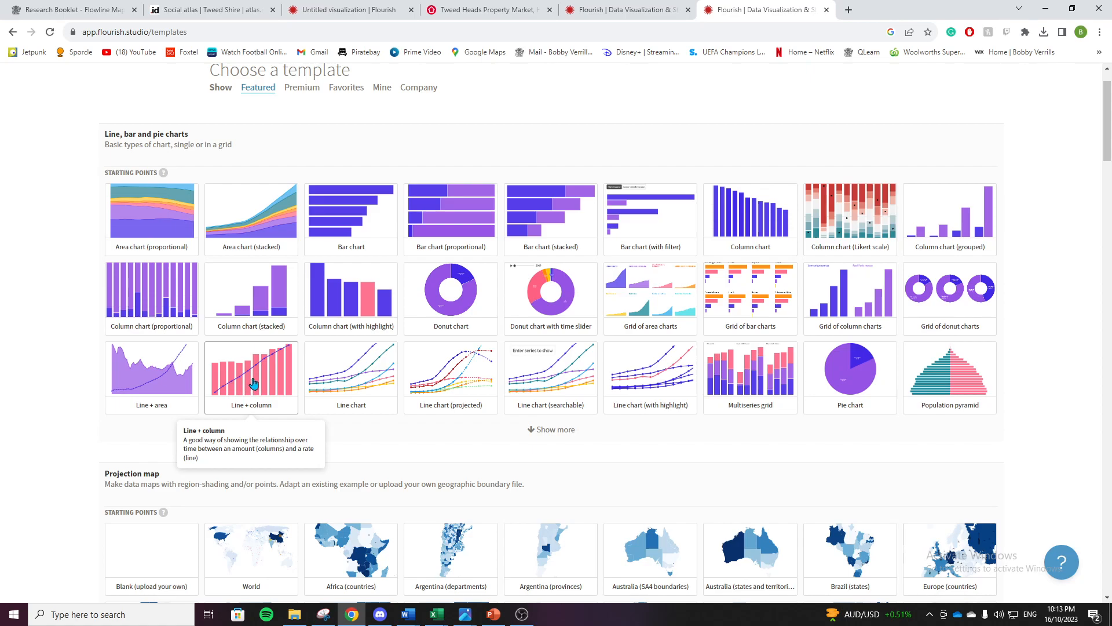
{"action": "left_click", "coordinate": [253, 383]}
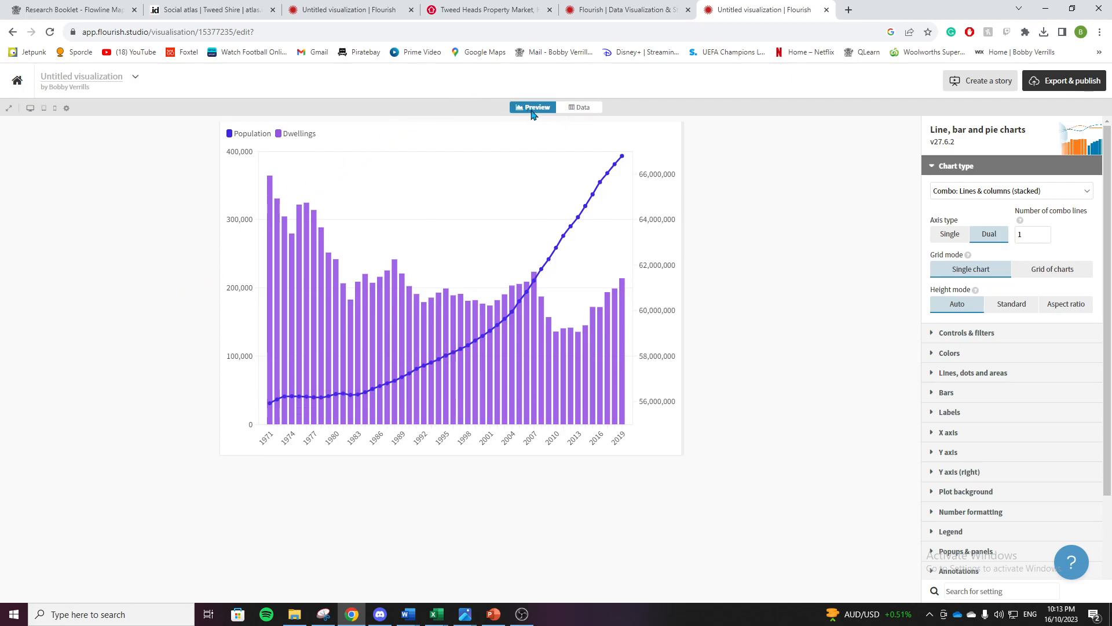
Open the chart's data sheet, look through the sample population and dwellings rows, and clear all of them.
{"action": "left_click", "coordinate": [580, 110]}
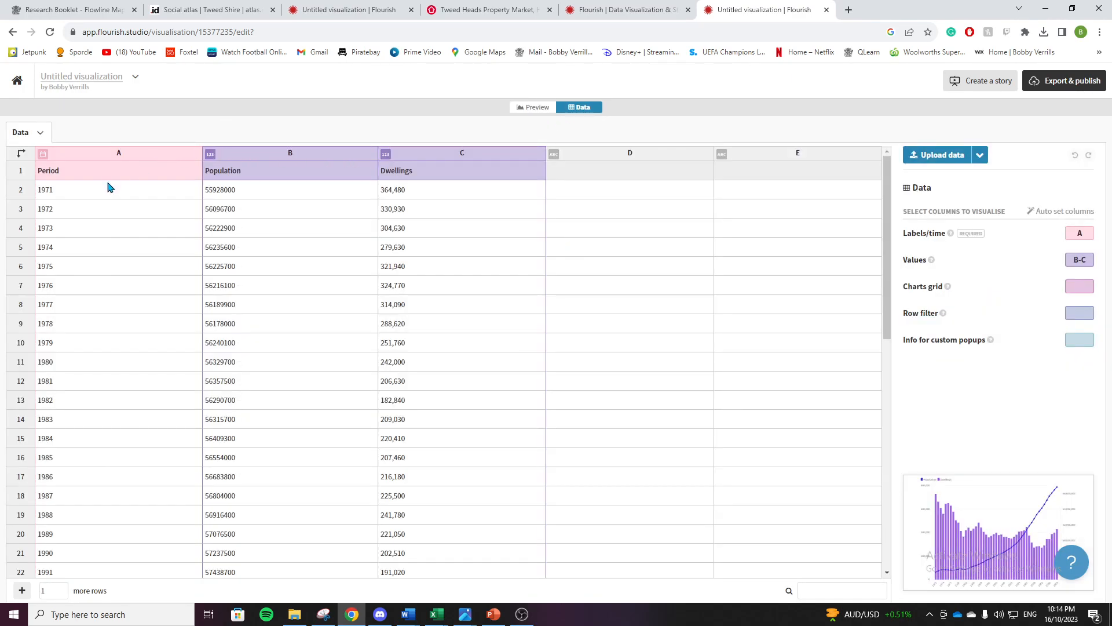
{"action": "scroll", "coordinate": [100, 342], "scroll_direction": "down", "scroll_amount": 3}
{"action": "scroll", "coordinate": [100, 351], "scroll_direction": "down", "scroll_amount": 5}
{"action": "scroll", "coordinate": [99, 350], "scroll_direction": "up", "scroll_amount": 6}
{"action": "scroll", "coordinate": [100, 351], "scroll_direction": "up", "scroll_amount": 3}
{"action": "left_click", "coordinate": [41, 134]}
{"action": "left_click", "coordinate": [62, 200]}
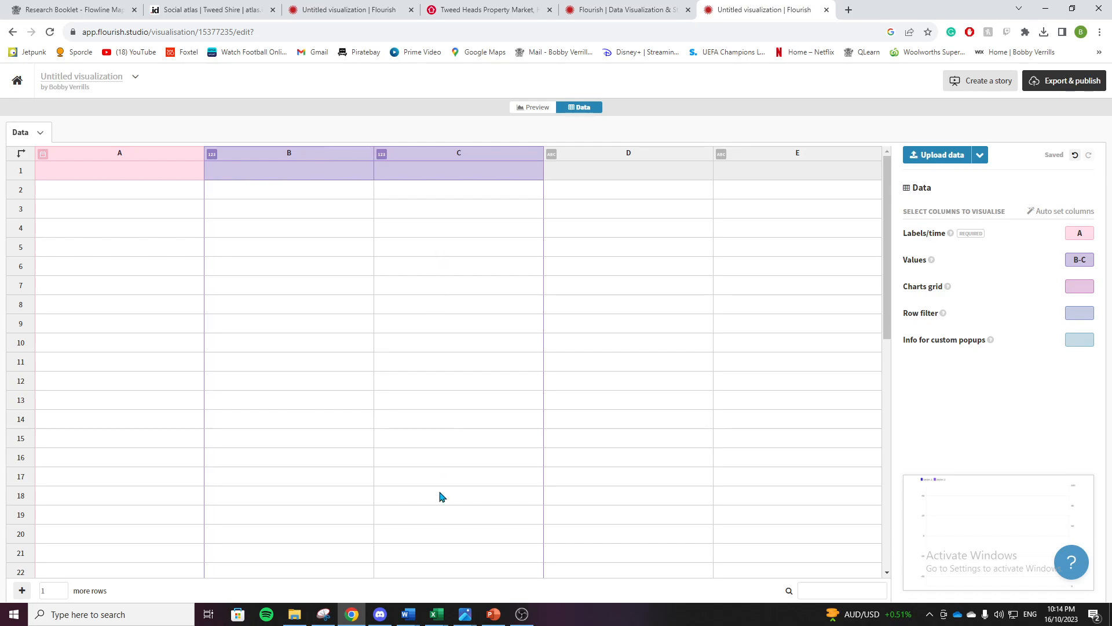
Switch to Excel, view the Gold Coast Population overtime sheet, and open the population table on Sheet1 (2) of ERP.xls in a maximized window.
{"action": "mouse_move", "coordinate": [436, 614]}
{"action": "left_click", "coordinate": [390, 588]}
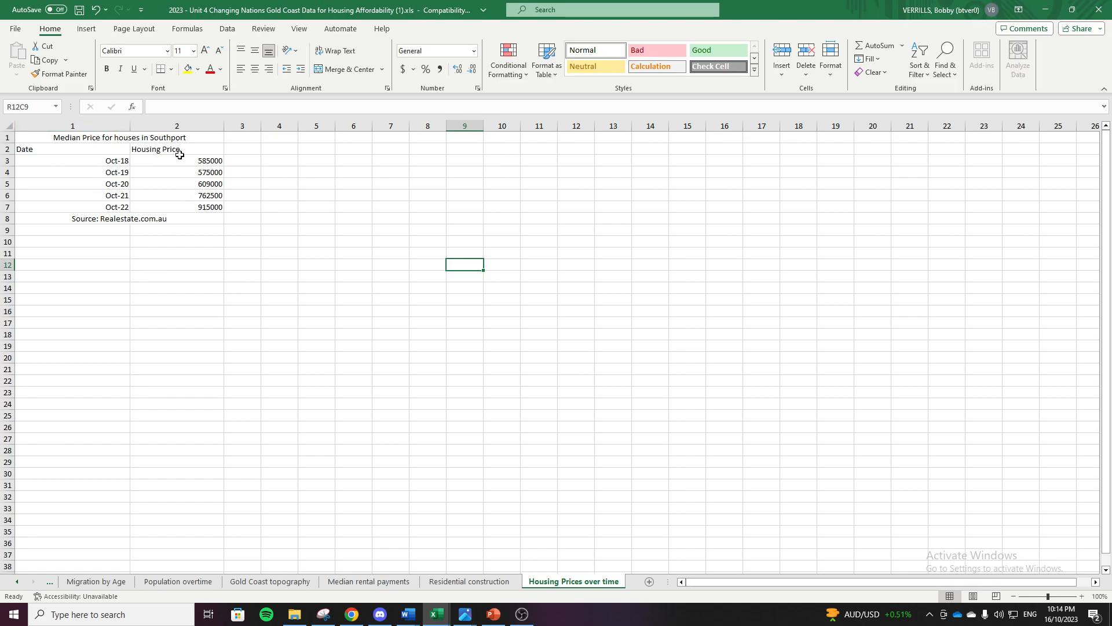
{"action": "left_click", "coordinate": [185, 581]}
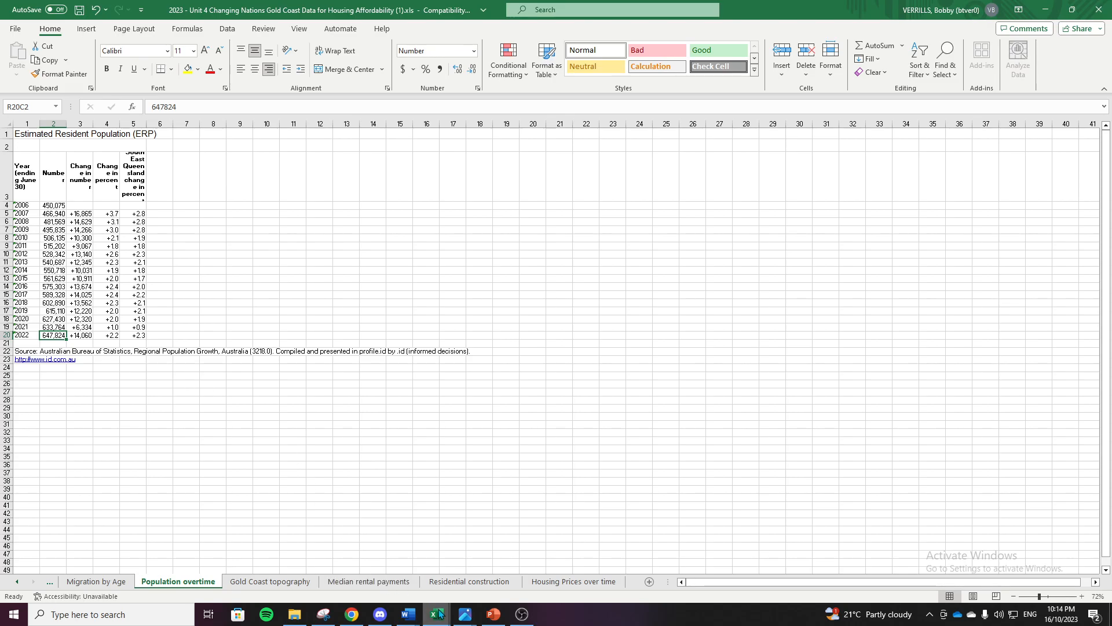
{"action": "mouse_move", "coordinate": [439, 613]}
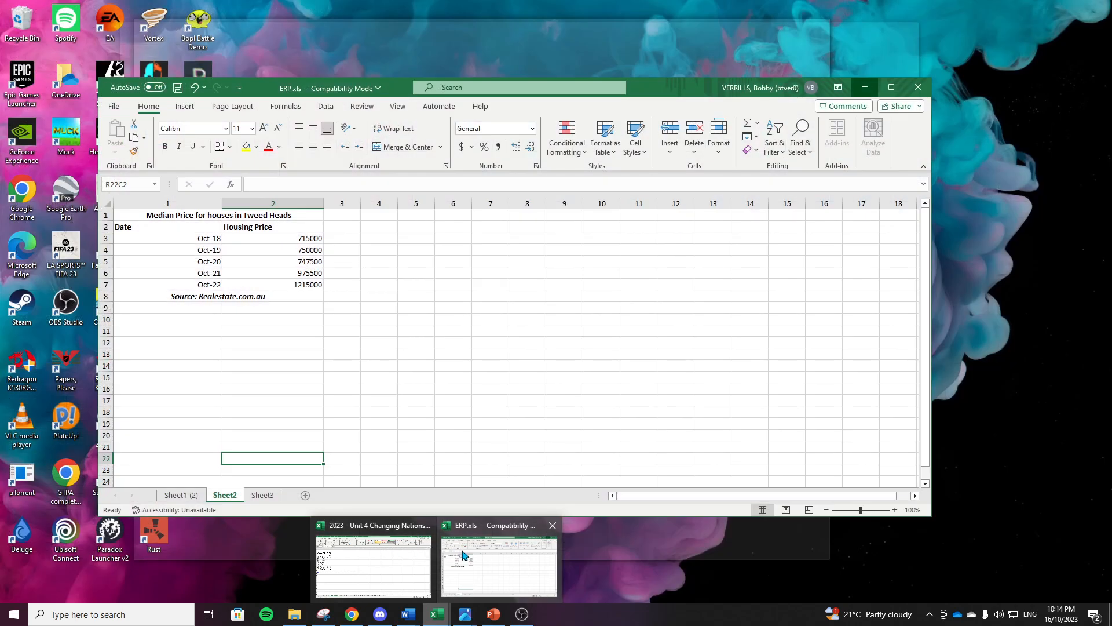
{"action": "left_click", "coordinate": [449, 539]}
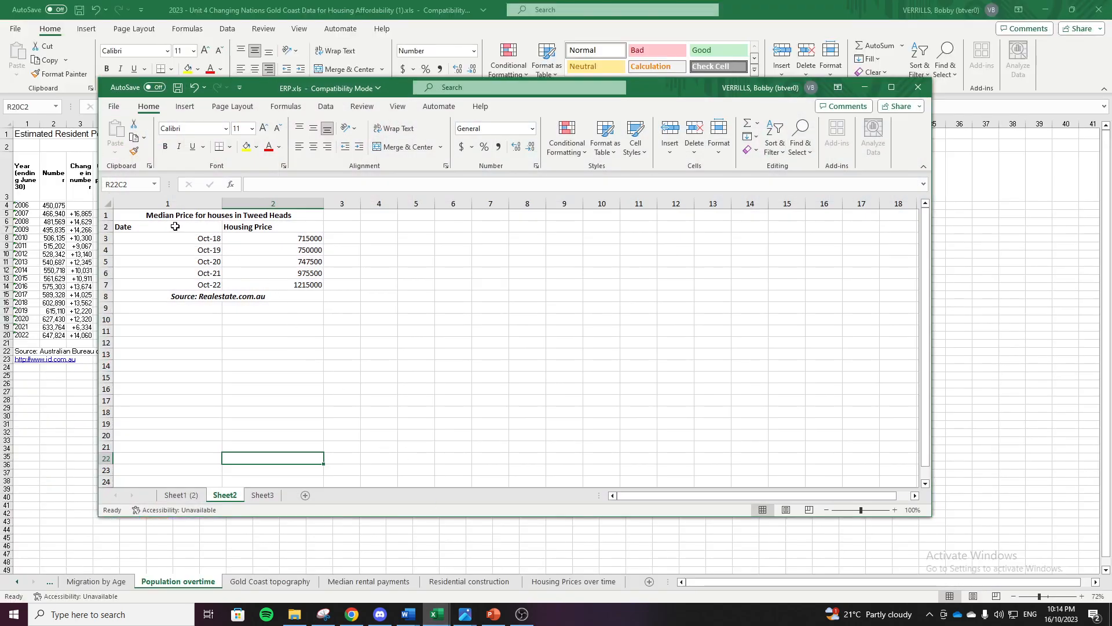
{"action": "left_click", "coordinate": [183, 495]}
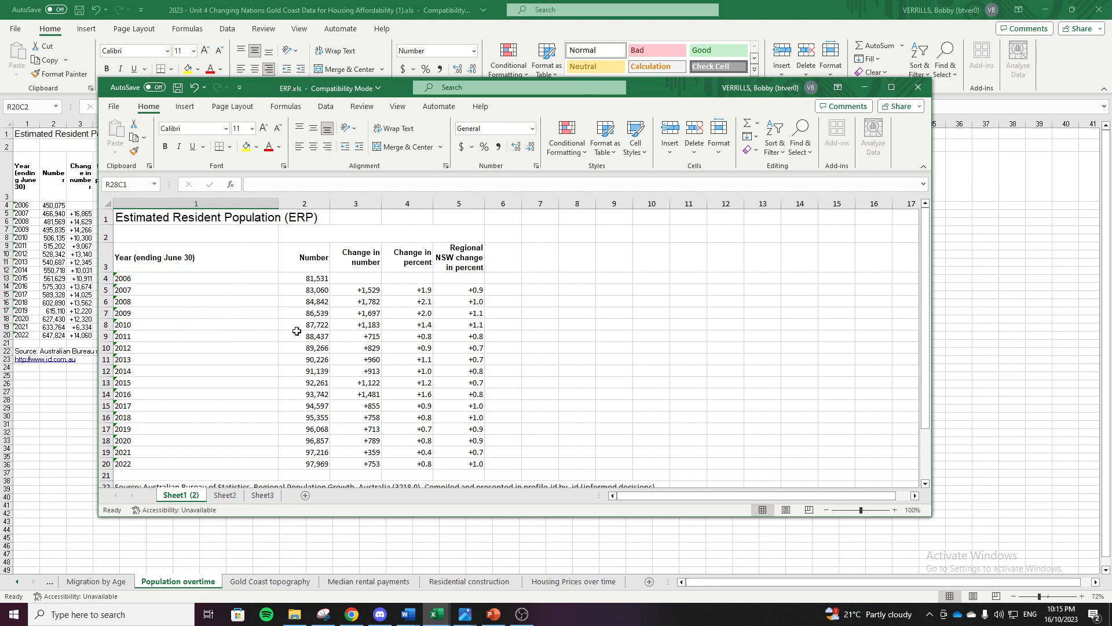
{"action": "left_click", "coordinate": [891, 87]}
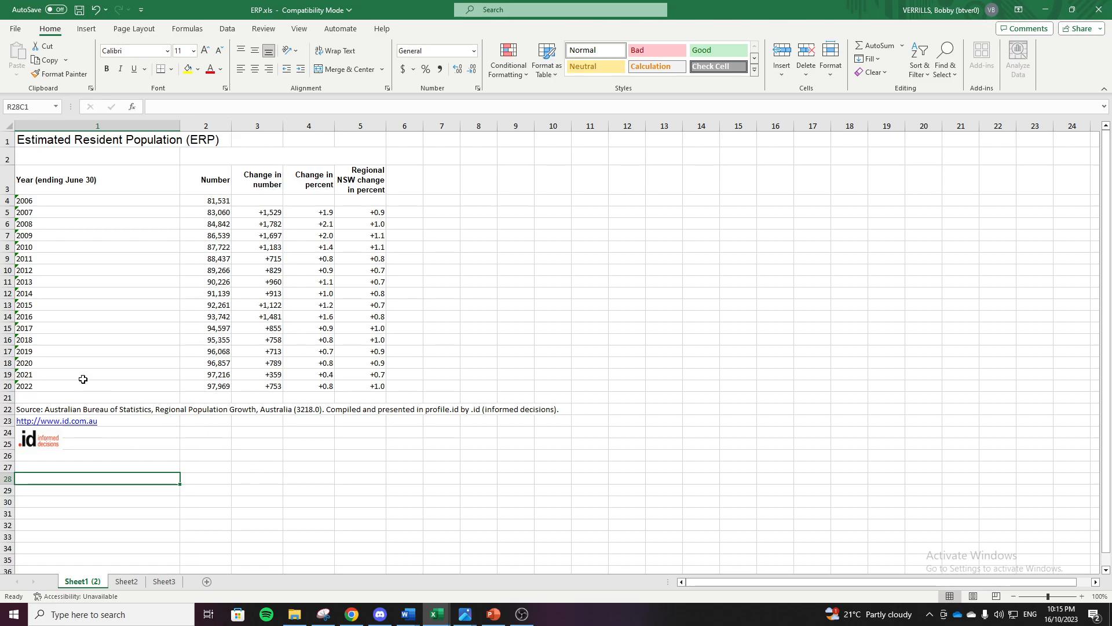
Compare the years with the housing price dates on Sheet2, and copy the years 2018 to 2022 from Sheet1 (2).
{"action": "left_click_drag", "start_coordinate": [48, 384], "coordinate": [40, 344]}
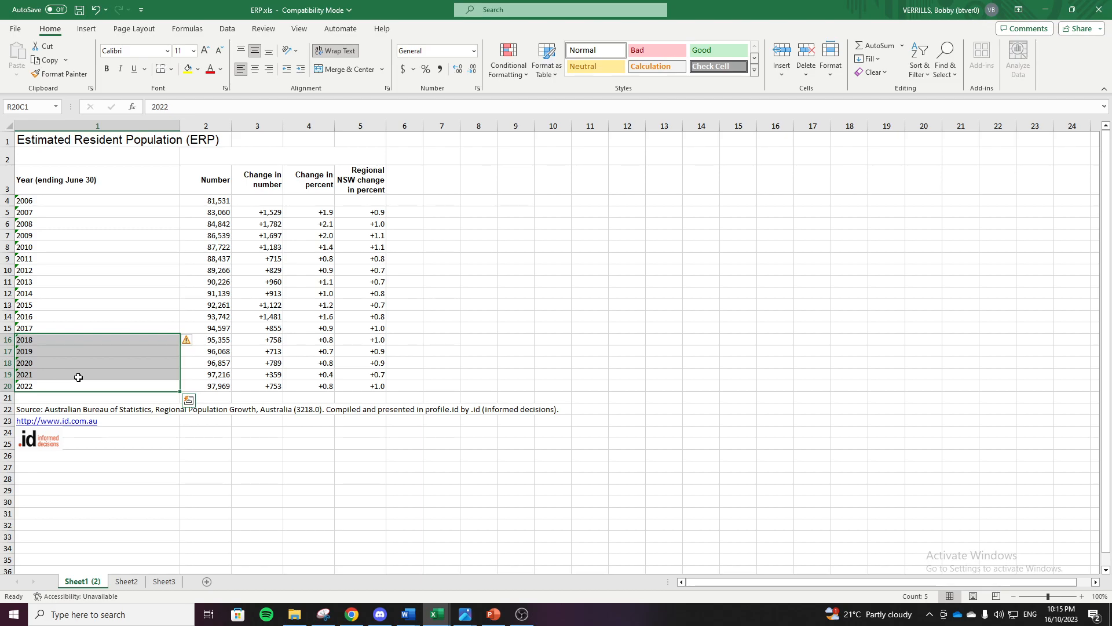
{"action": "left_click", "coordinate": [126, 581]}
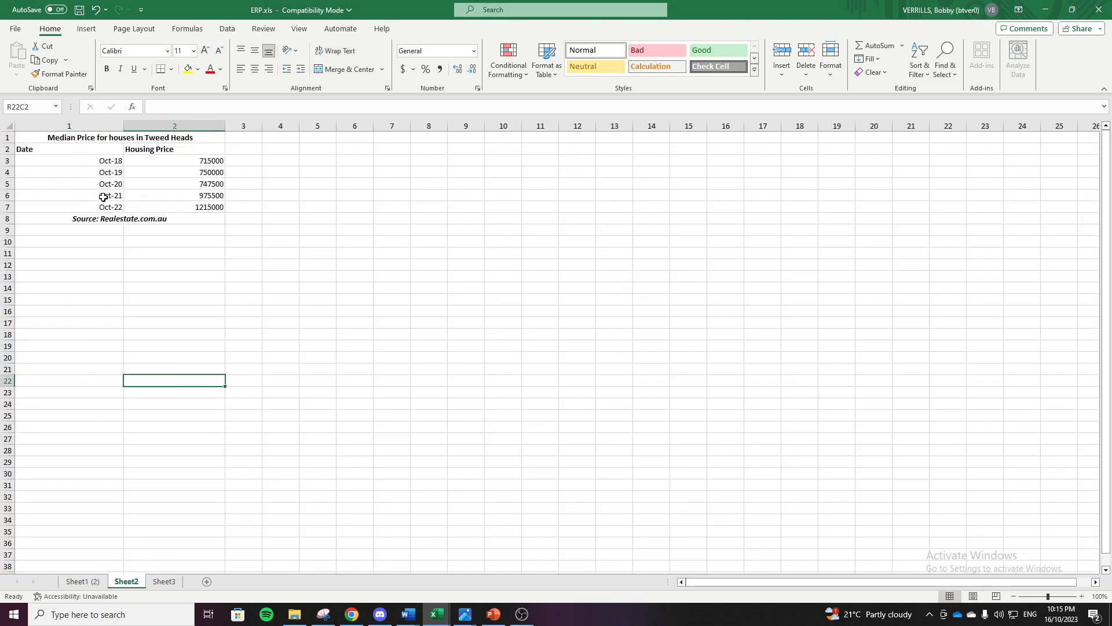
{"action": "left_click", "coordinate": [80, 581]}
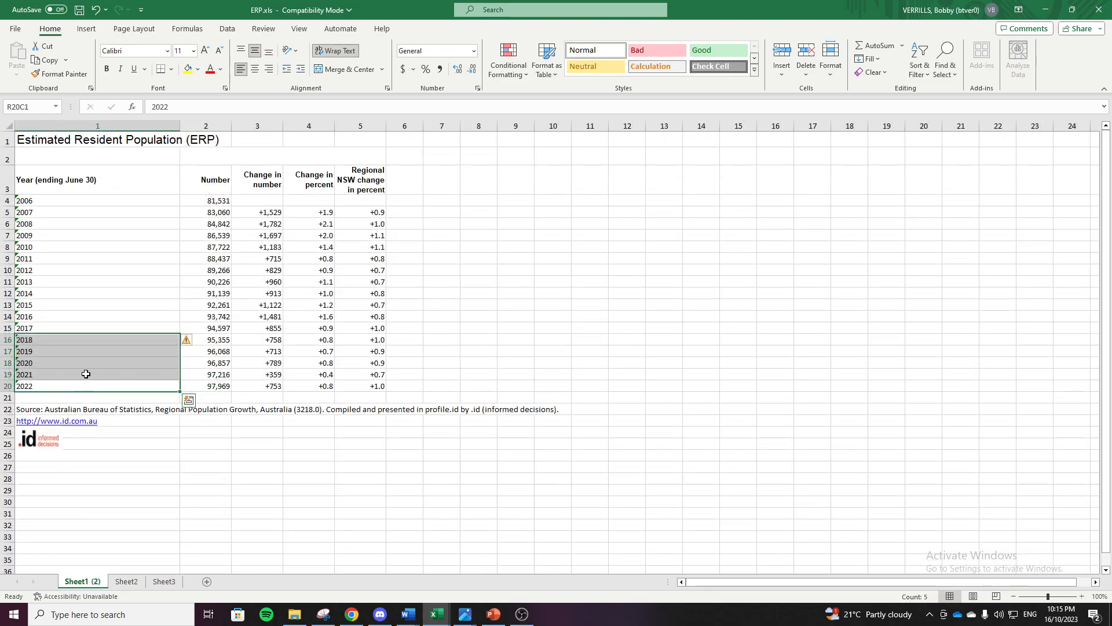
{"action": "right_click", "coordinate": [94, 356]}
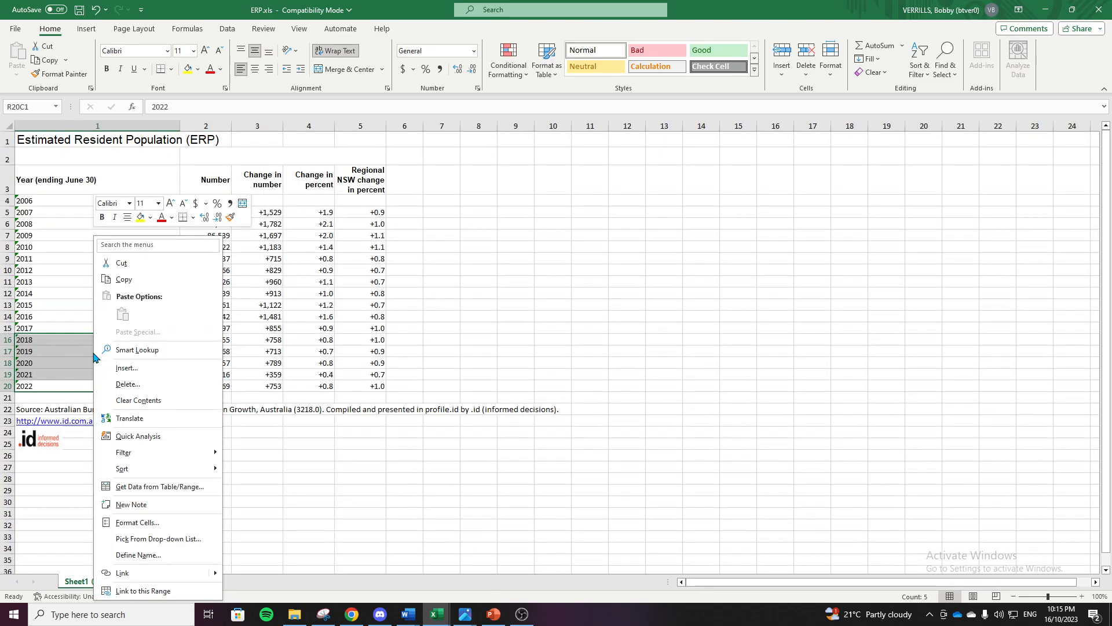
{"action": "left_click", "coordinate": [116, 280]}
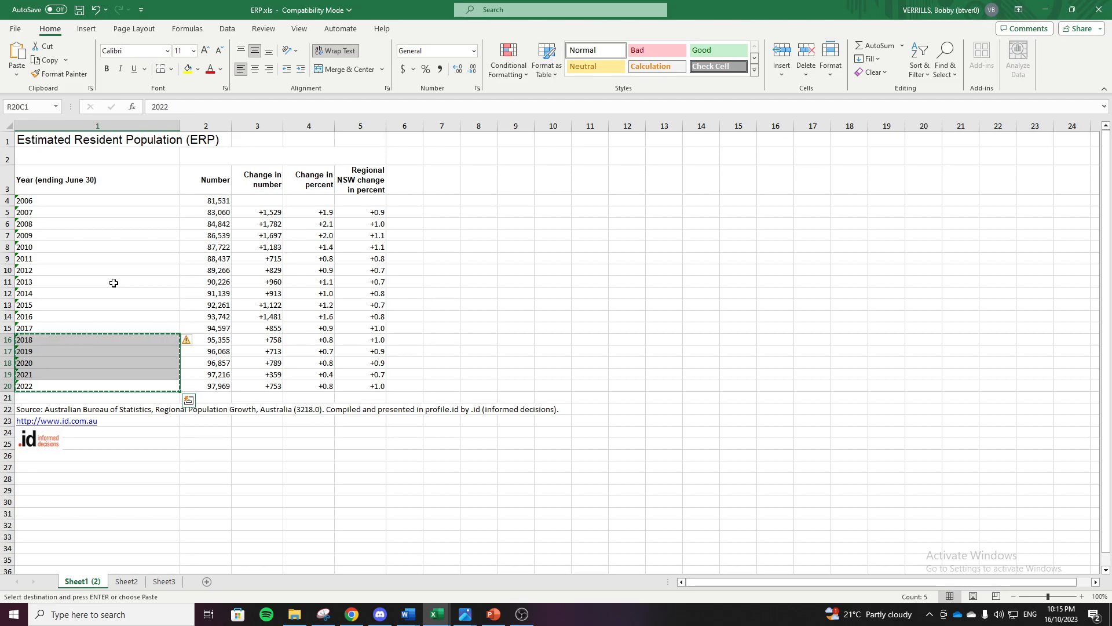
Switch to Flourish in Chrome and paste the years 2018 to 2022 into column A, starting at row 2.
{"action": "left_click", "coordinate": [351, 615]}
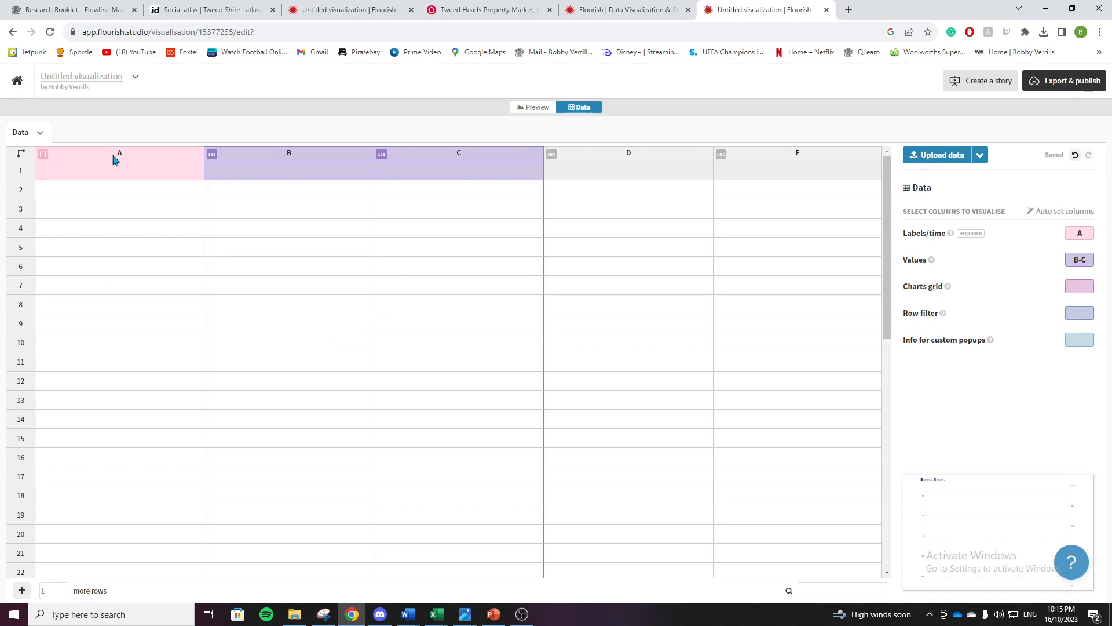
{"action": "left_click", "coordinate": [72, 196]}
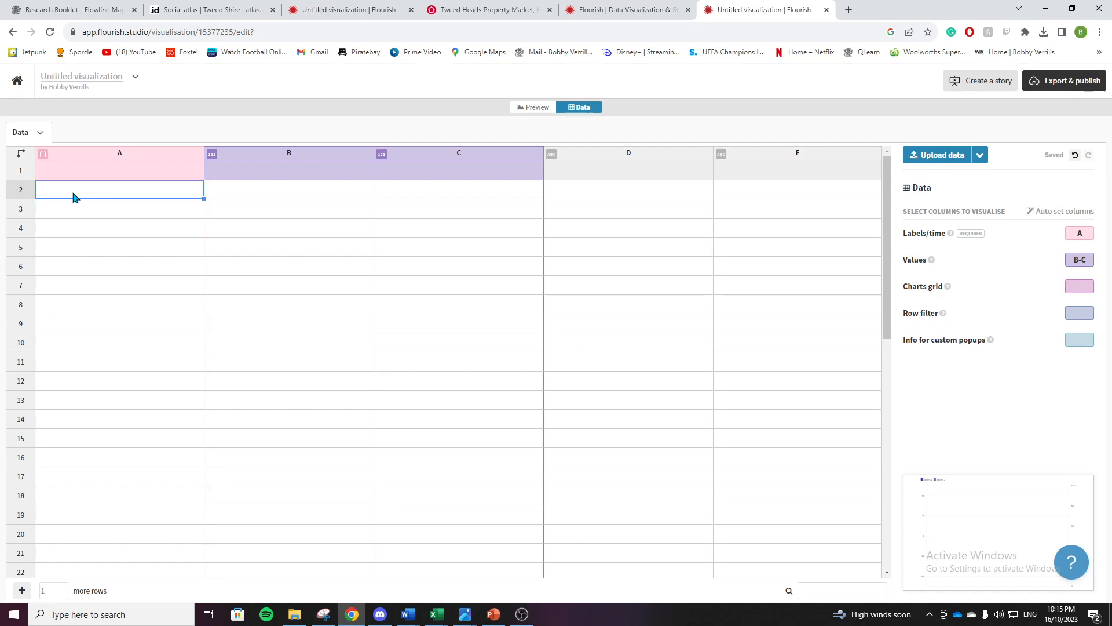
{"action": "key", "text": "ctrl+v"}
{"action": "left_click", "coordinate": [102, 285]}
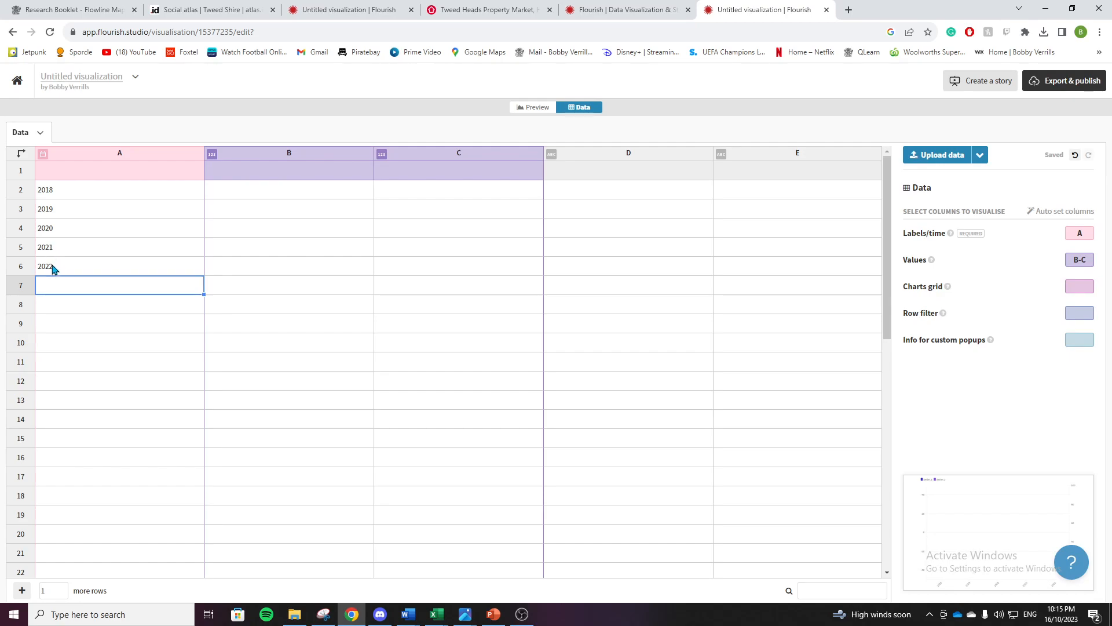
Switch to ERP.xls in Excel and copy the Tweed Heads housing prices for Oct-18 to Oct-22 from Sheet2.
{"action": "left_click", "coordinate": [252, 191]}
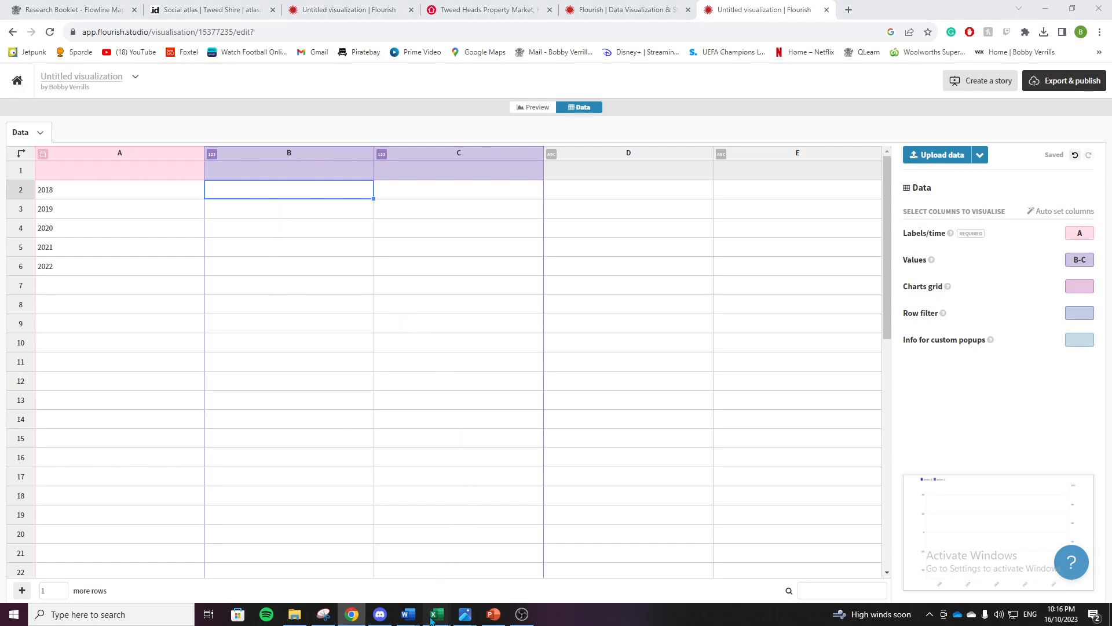
{"action": "mouse_move", "coordinate": [437, 613]}
{"action": "left_click", "coordinate": [396, 567]}
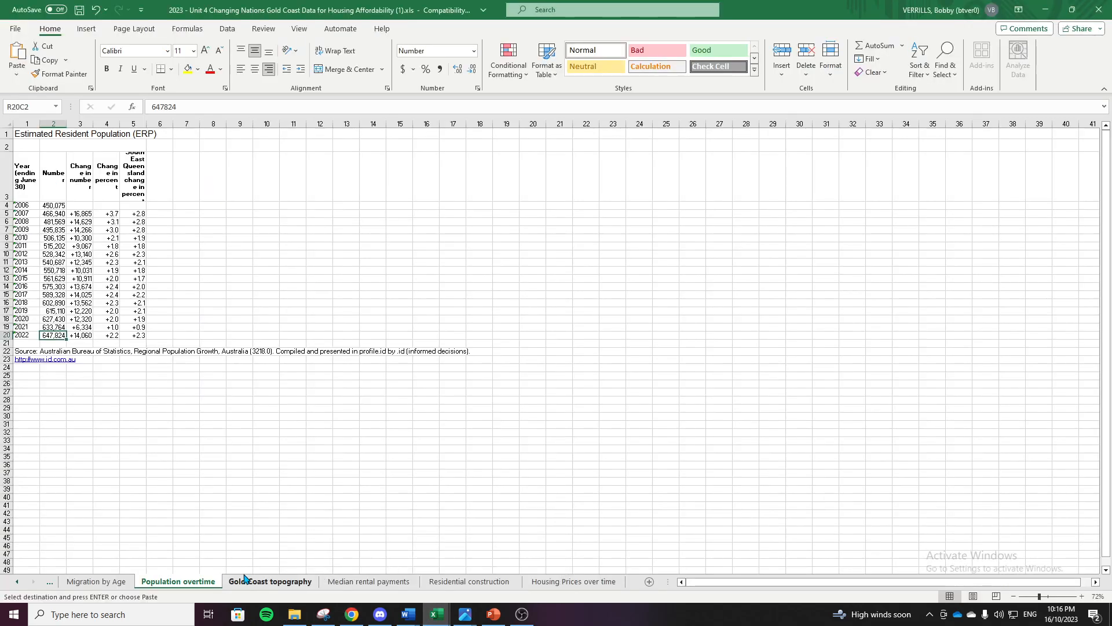
{"action": "left_click", "coordinate": [487, 553]}
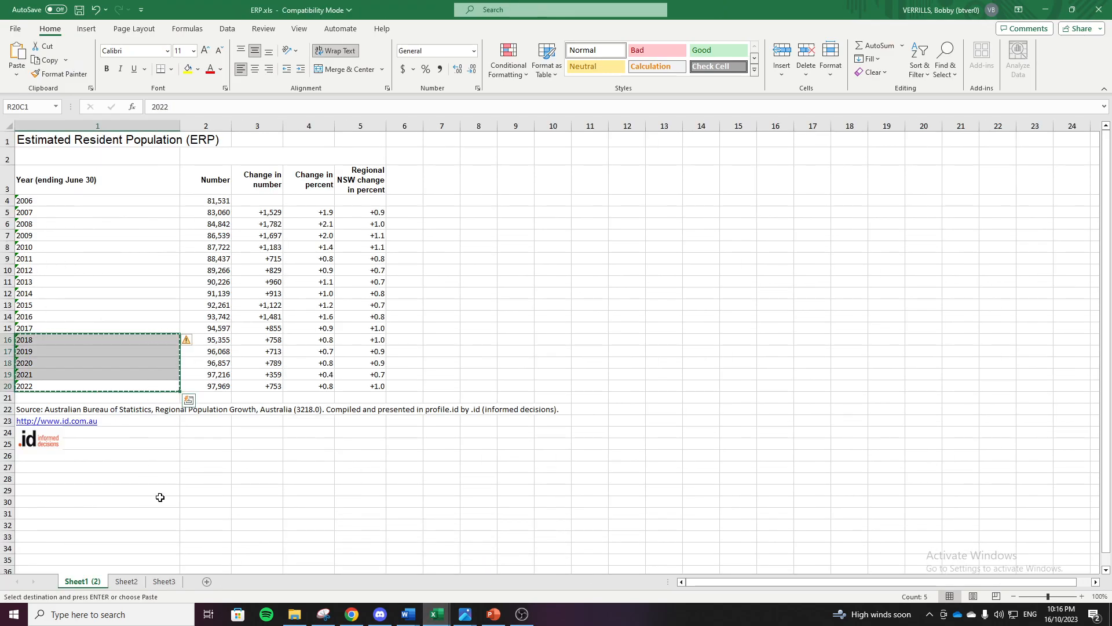
{"action": "left_click", "coordinate": [127, 582]}
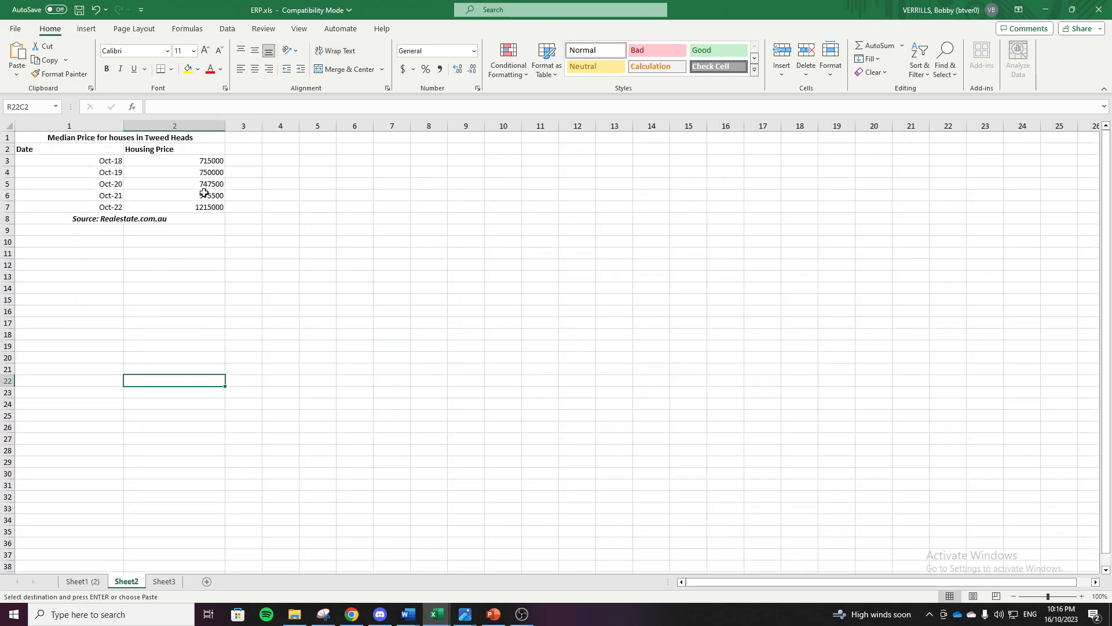
{"action": "left_click_drag", "start_coordinate": [208, 160], "coordinate": [213, 207]}
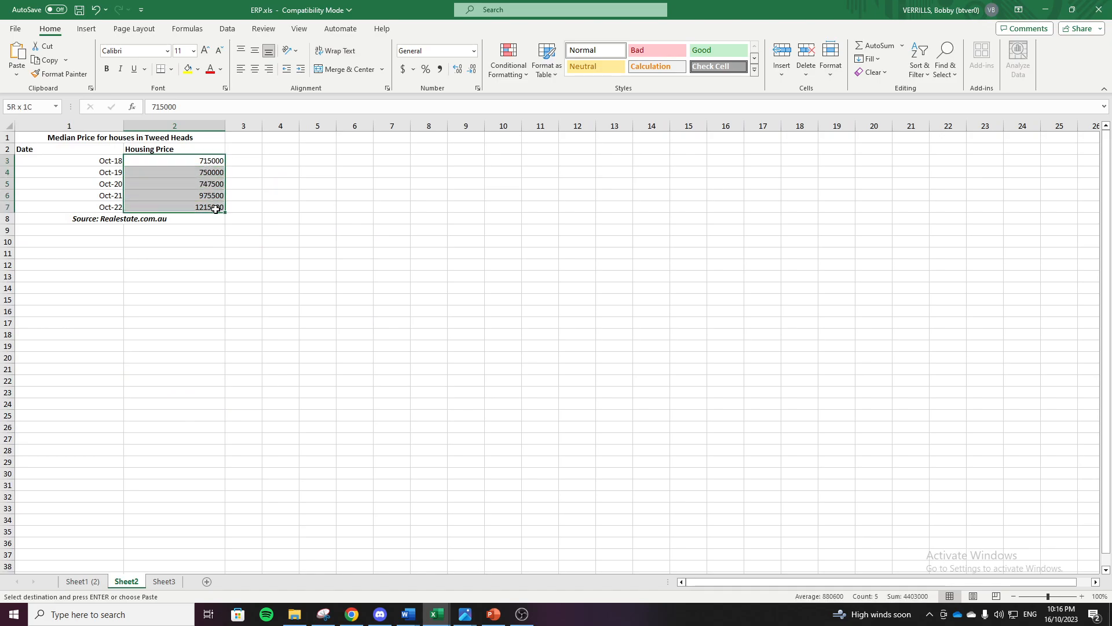
{"action": "right_click", "coordinate": [198, 196]}
{"action": "left_click", "coordinate": [240, 234]}
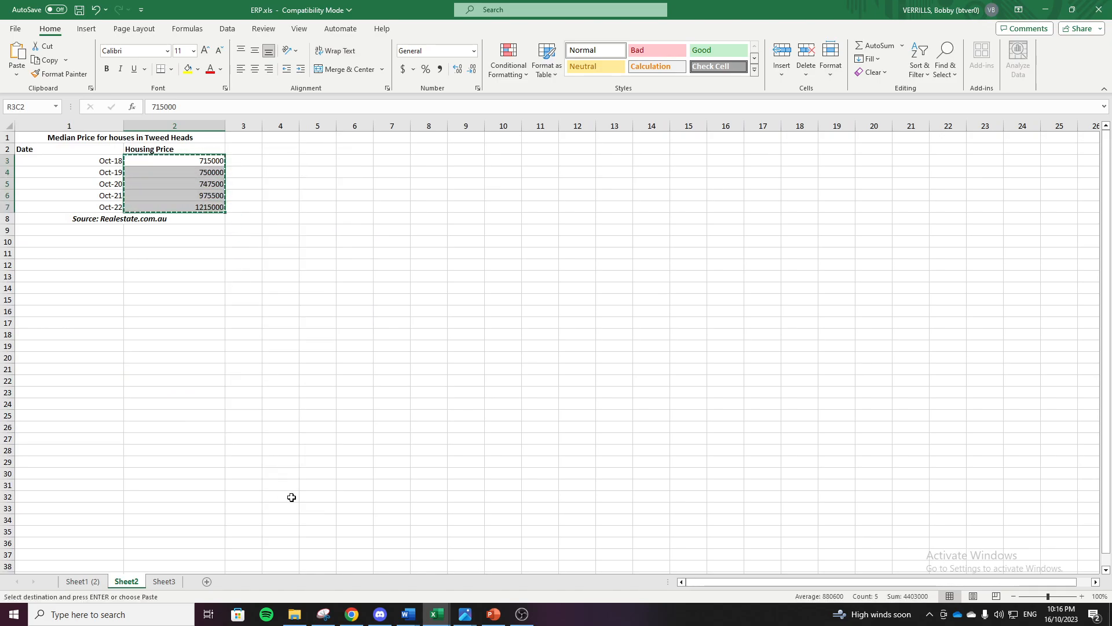
Return to Flourish and paste the five housing prices into column B, starting at row 2.
{"action": "left_click", "coordinate": [351, 614]}
{"action": "right_click", "coordinate": [277, 198]}
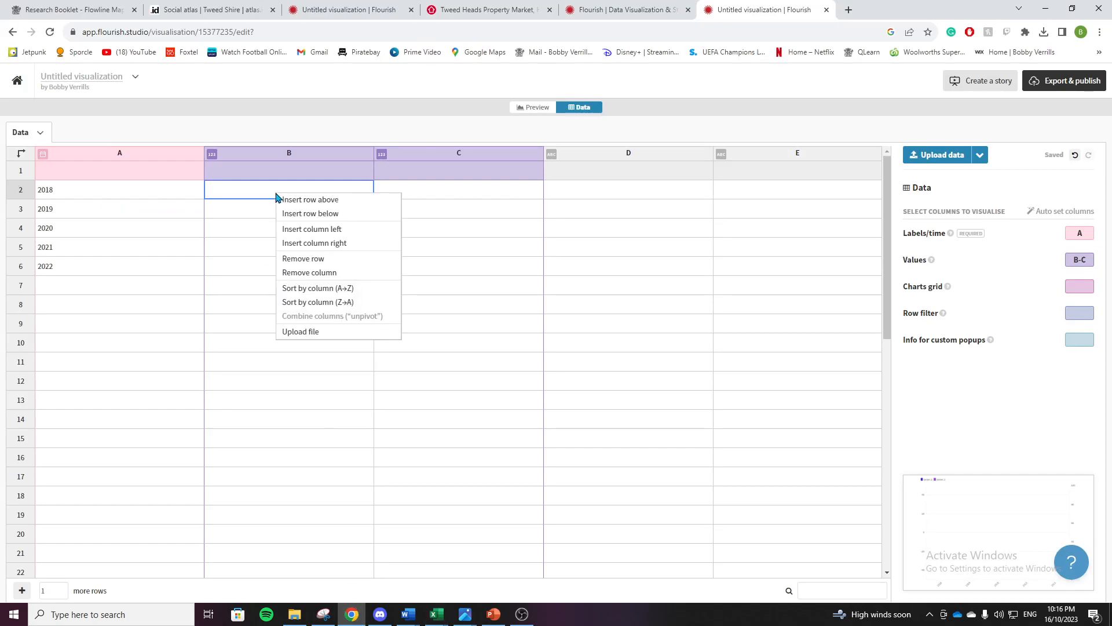
{"action": "left_click", "coordinate": [263, 192]}
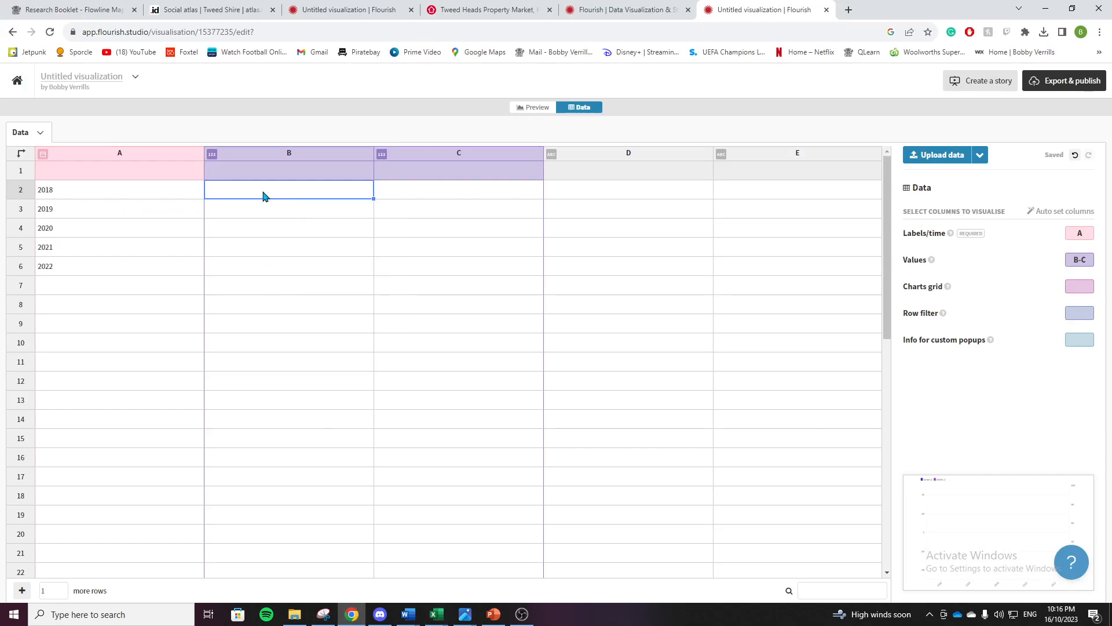
{"action": "key", "text": "ctrl+v"}
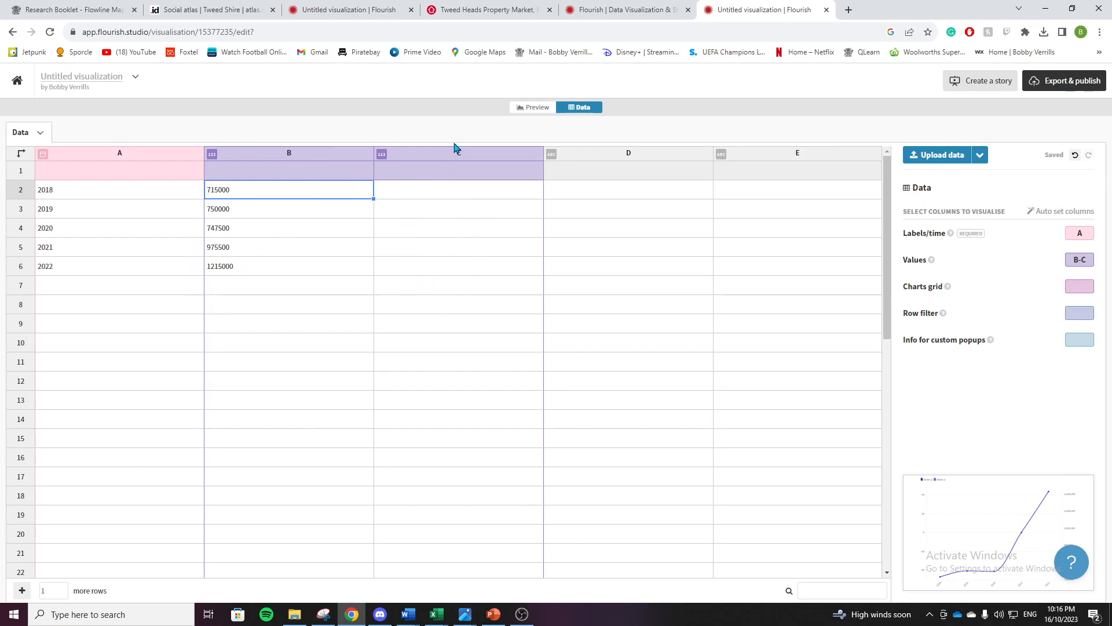
Select cell C2 as the target in Flourish, and copy the 2018 to 2022 population numbers from Sheet1 (2) of ERP.xls in Excel.
{"action": "left_click", "coordinate": [404, 192]}
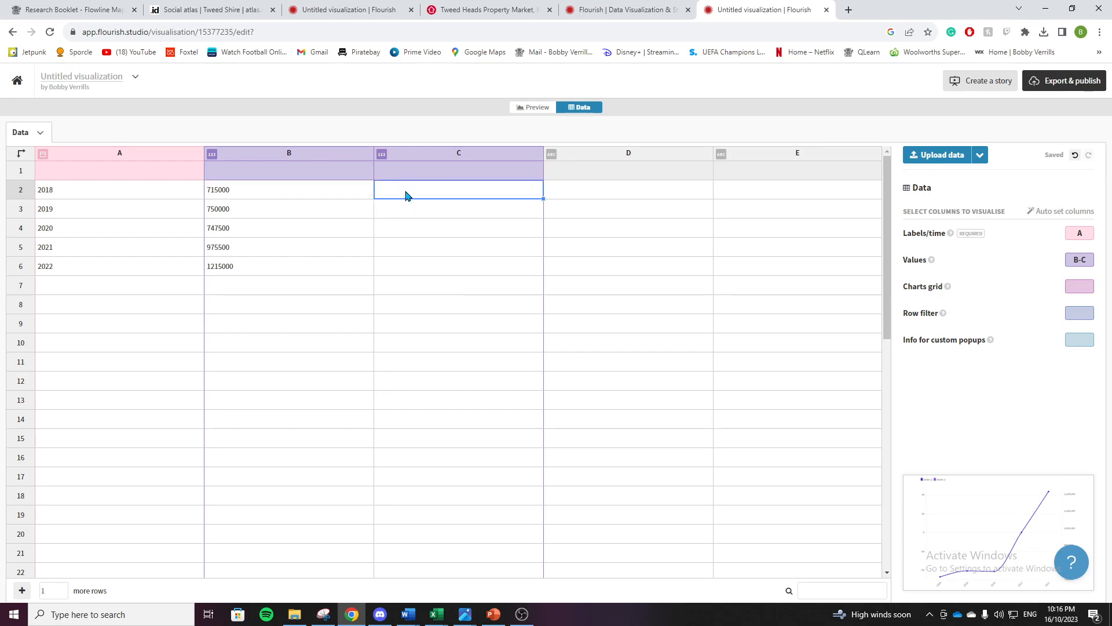
{"action": "left_click", "coordinate": [442, 619]}
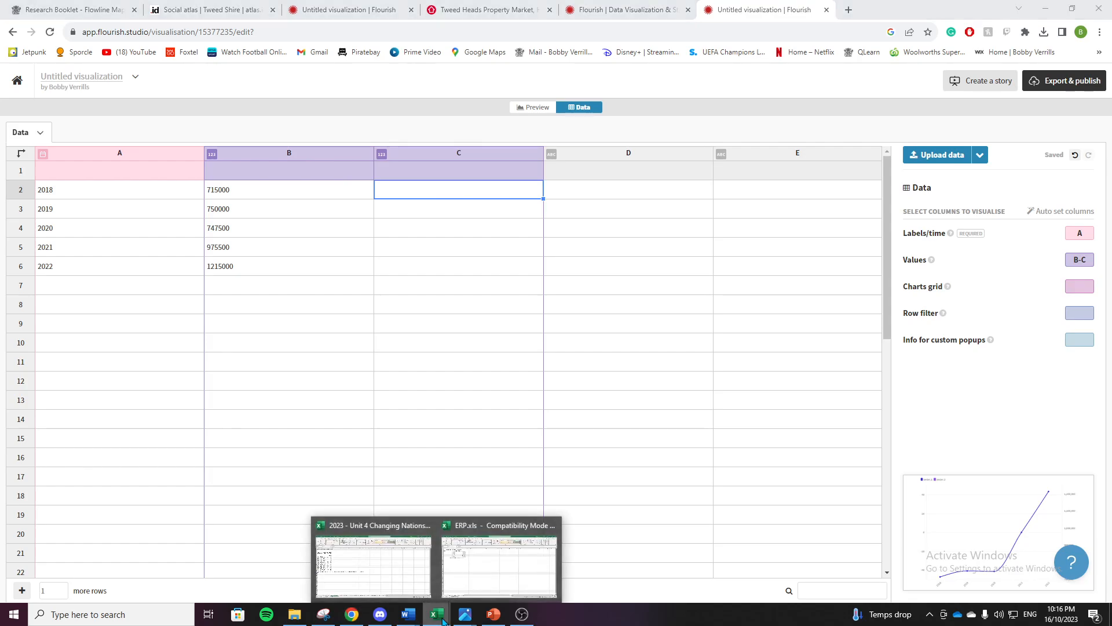
{"action": "left_click", "coordinate": [471, 576]}
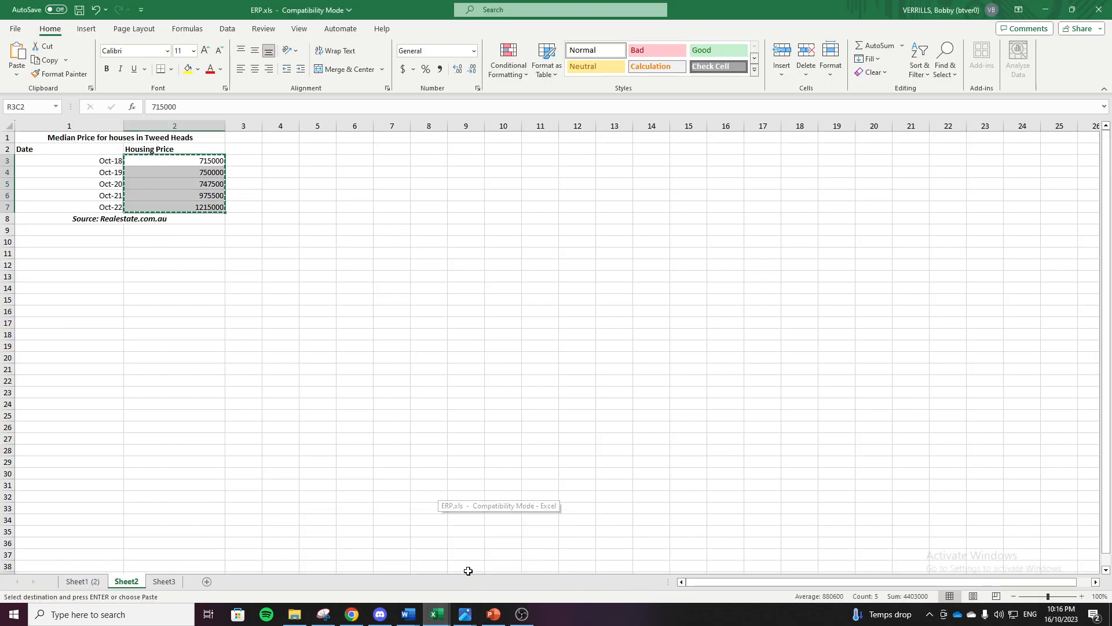
{"action": "left_click", "coordinate": [92, 584]}
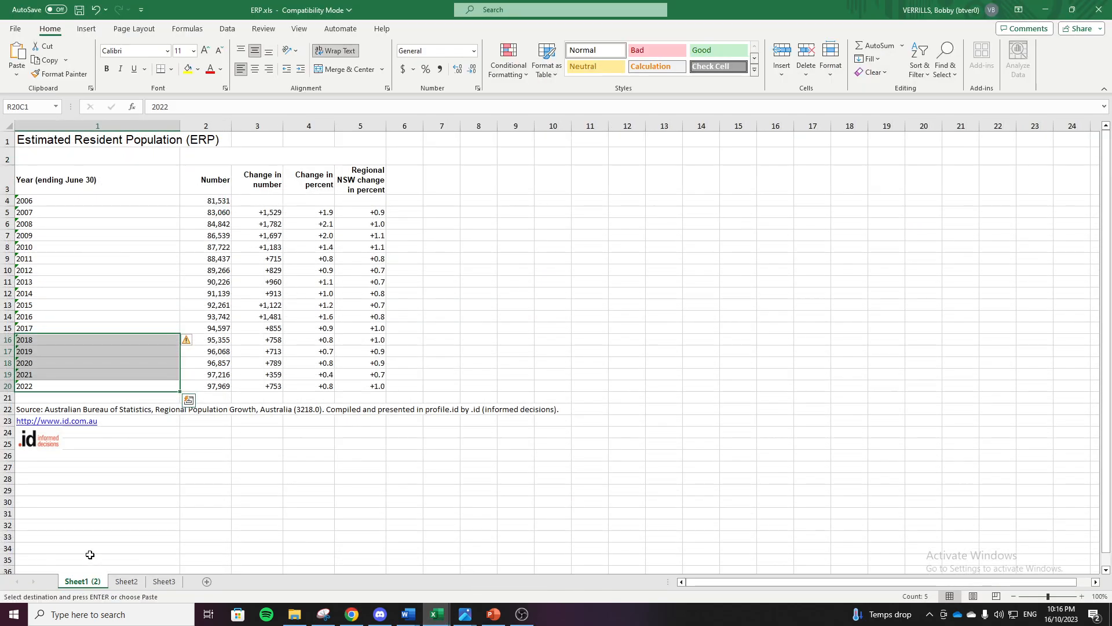
{"action": "left_click", "coordinate": [215, 340]}
{"action": "left_click_drag", "start_coordinate": [209, 340], "coordinate": [211, 386]}
{"action": "key", "text": "ctrl+v"}
{"action": "right_click", "coordinate": [208, 360]}
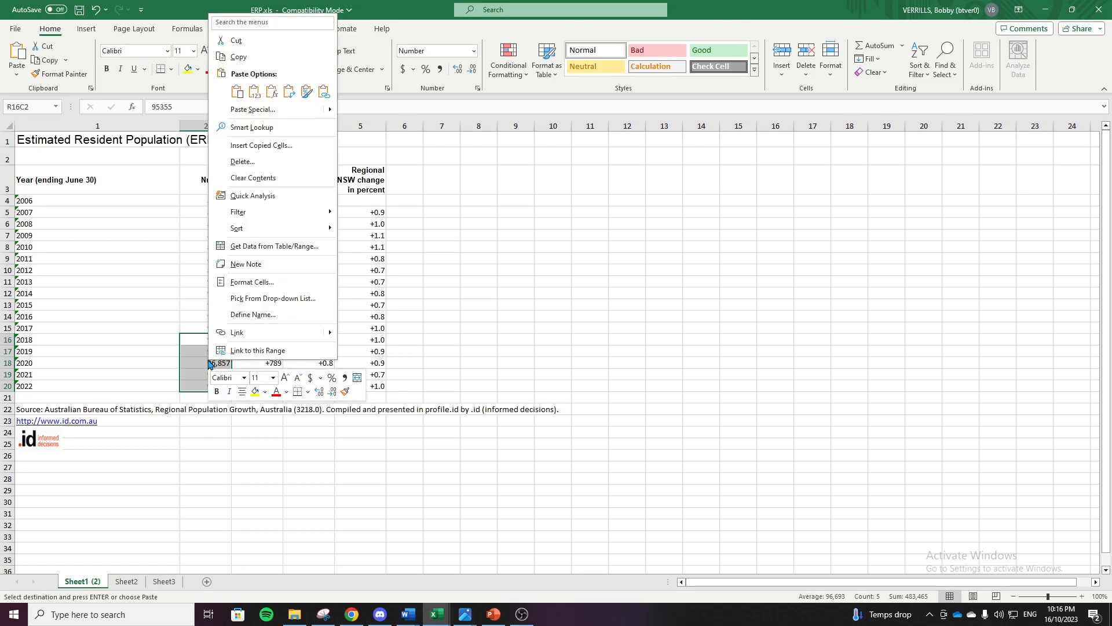
{"action": "left_click", "coordinate": [278, 60]}
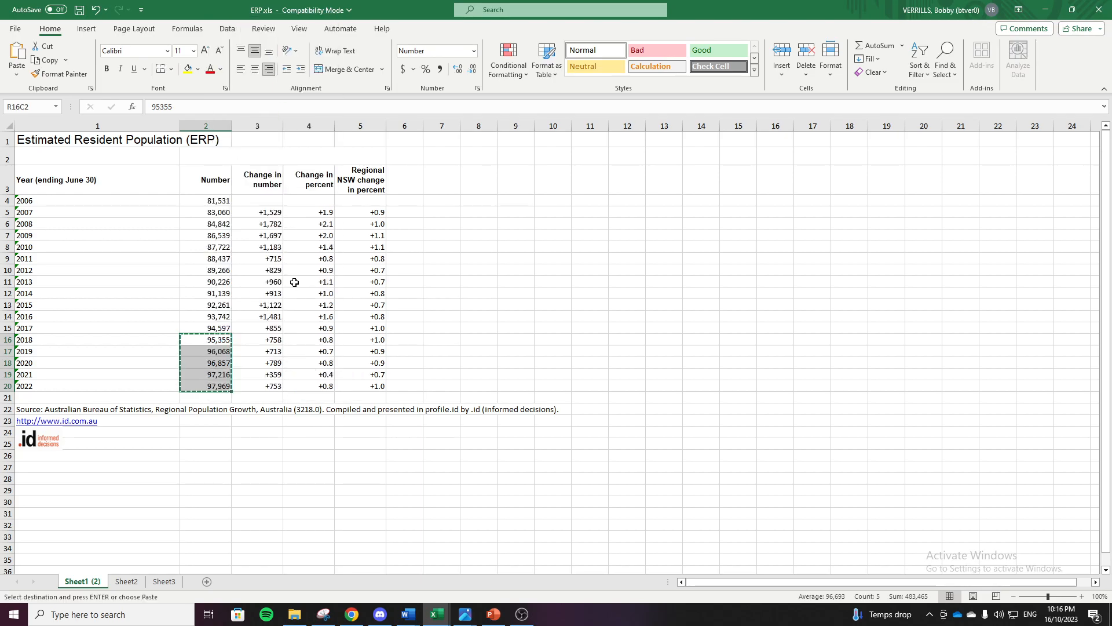
Return to Flourish in Chrome and paste the five population numbers into column C, starting at row 2.
{"action": "left_click", "coordinate": [351, 614]}
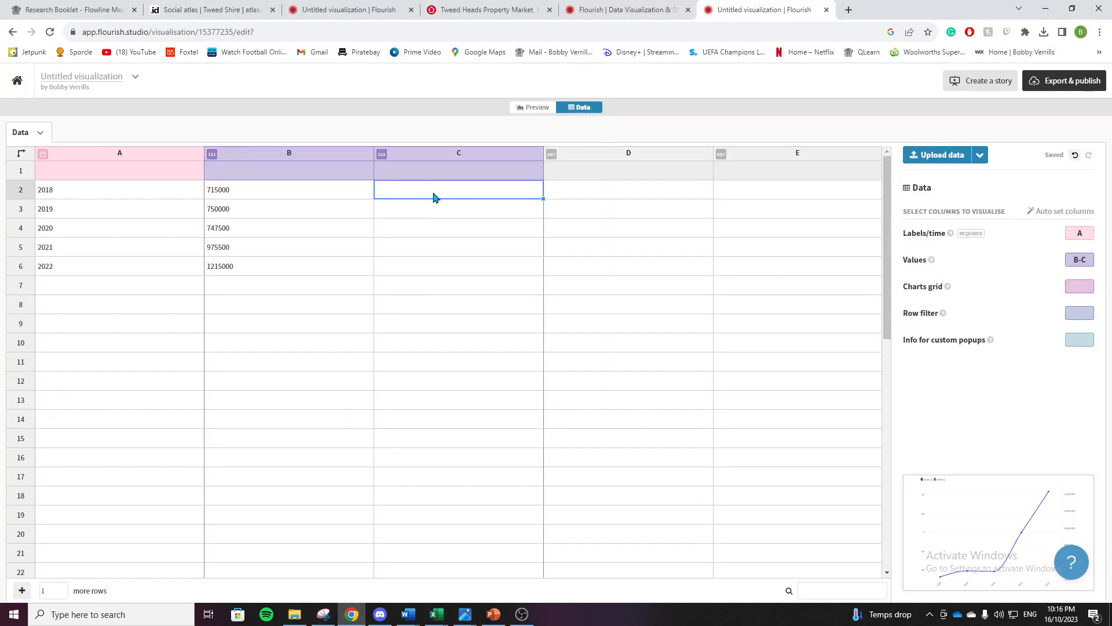
{"action": "key", "text": "ctrl+v"}
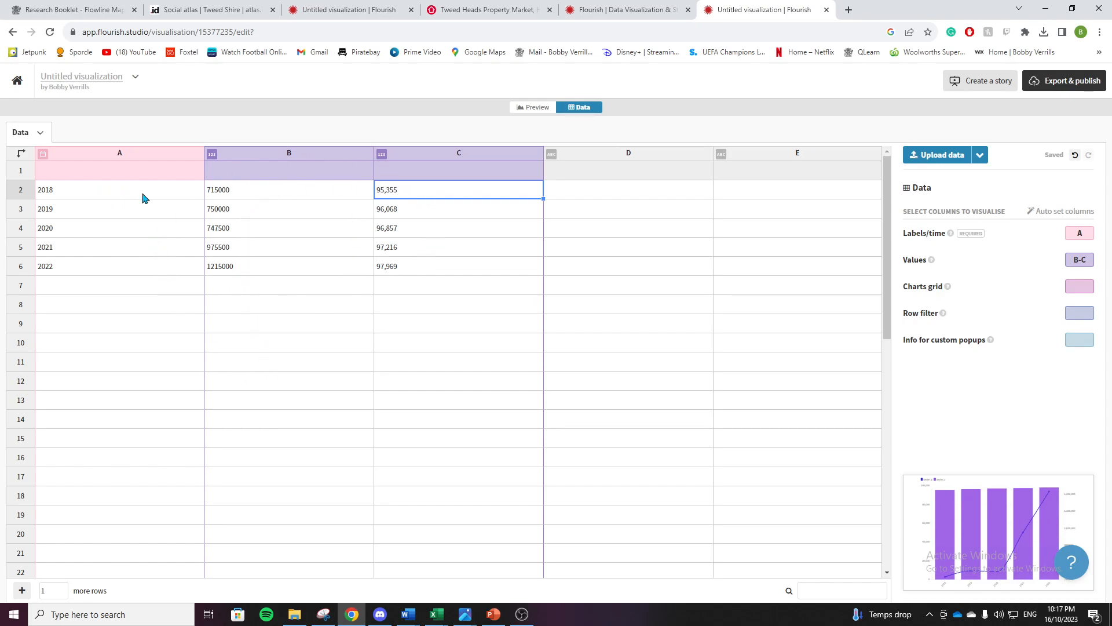
Enter the column headers Year, Median House Price and Population of Tweed Heads in row 1 of columns A to C.
{"action": "left_click", "coordinate": [123, 174]}
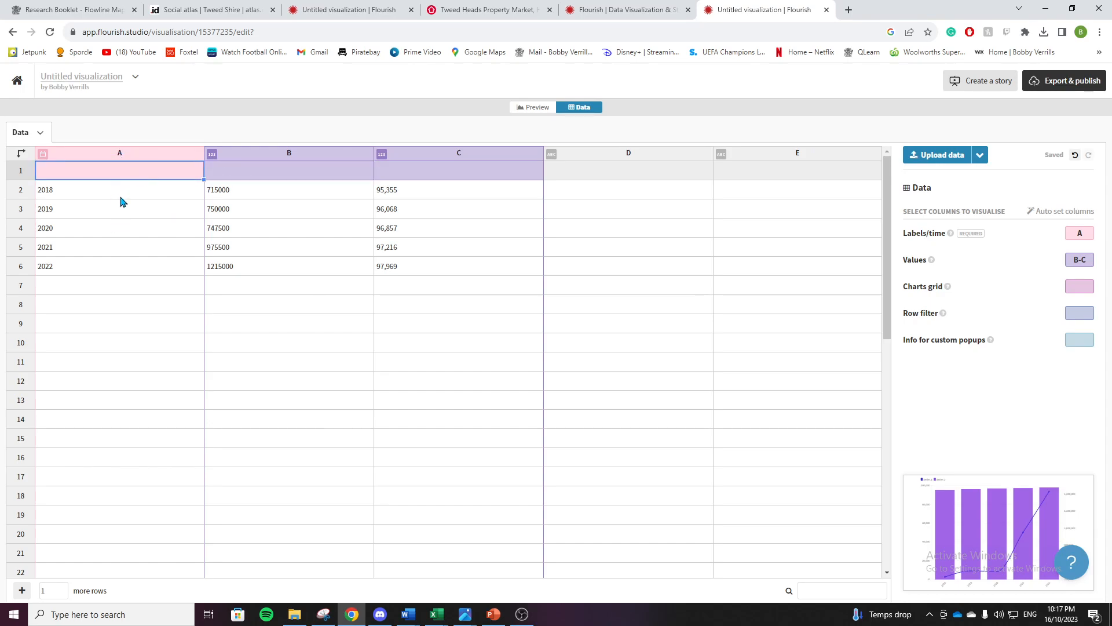
{"action": "type", "text": "Year"}
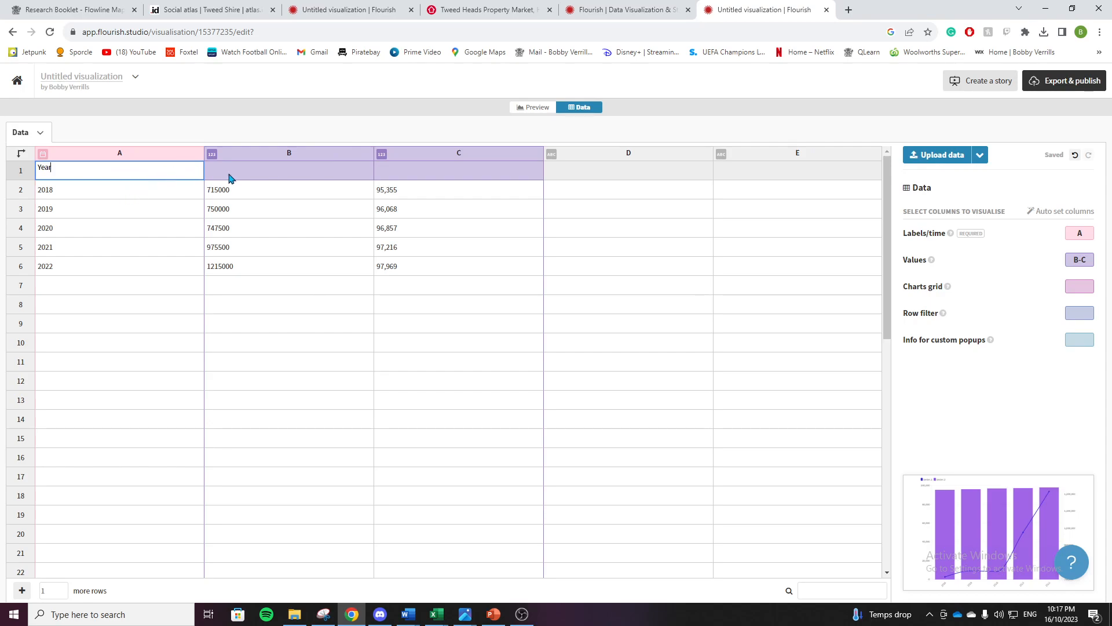
{"action": "left_click", "coordinate": [231, 177]}
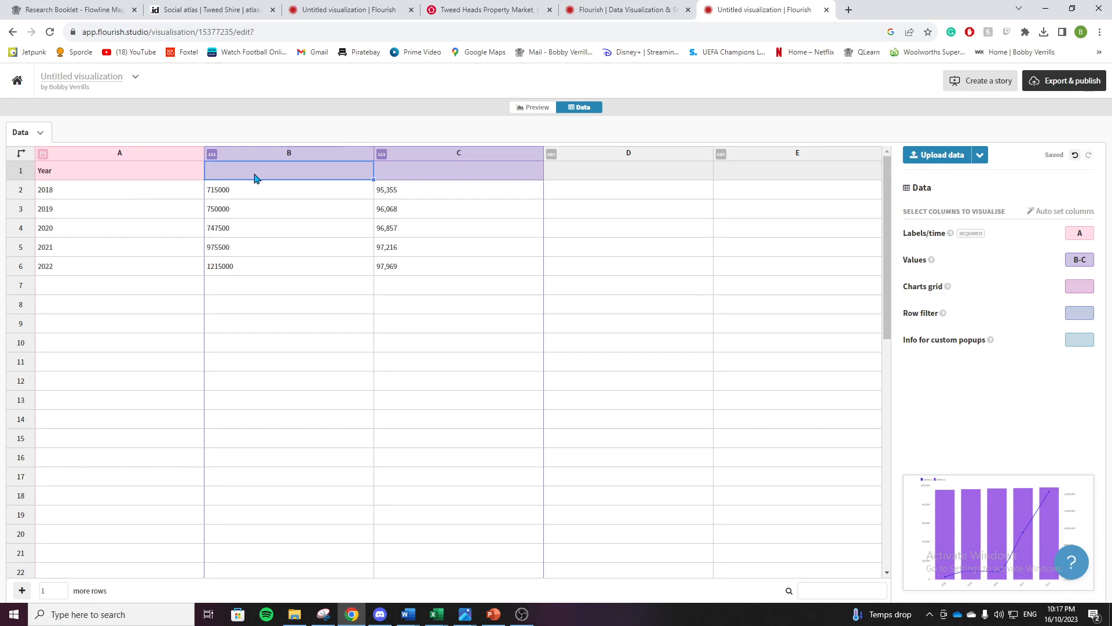
{"action": "type", "text": "House Price"}
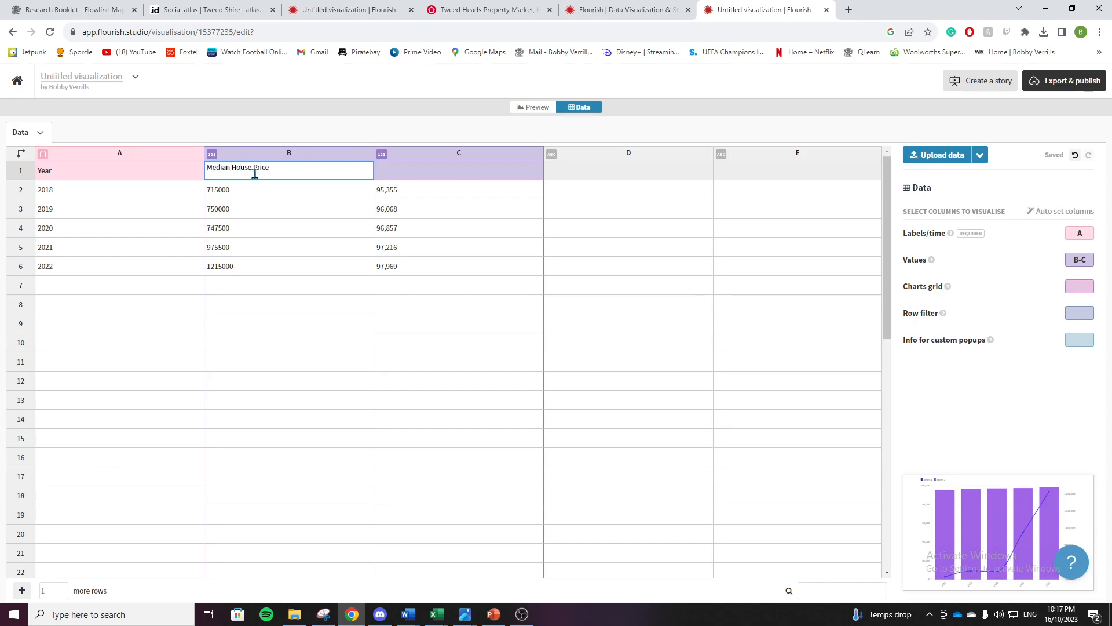
{"action": "left_click", "coordinate": [408, 173]}
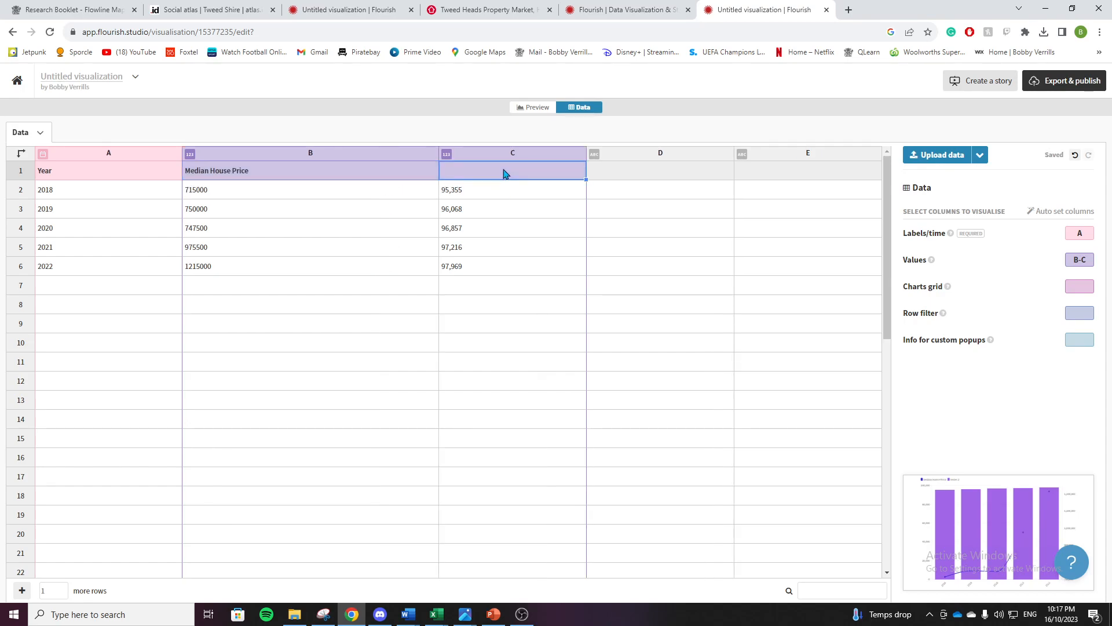
{"action": "type", "text": "Population of Tweed G"}
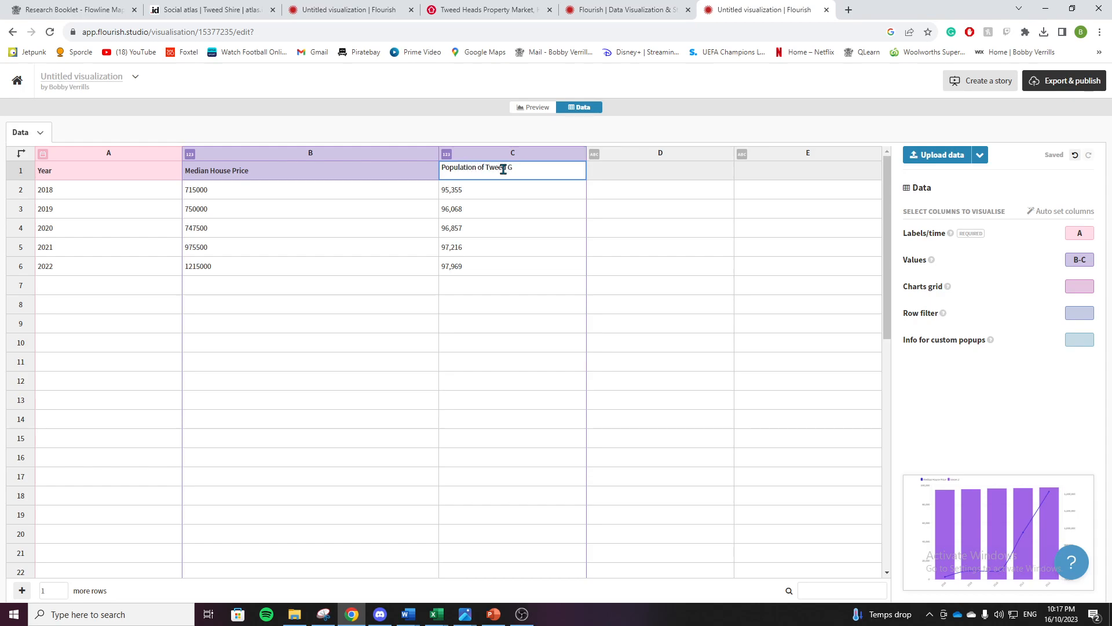
{"action": "key", "text": "BackSpace"}
{"action": "type", "text": "Heads"}
{"action": "left_click_drag", "start_coordinate": [640, 330], "coordinate": [613, 333]}
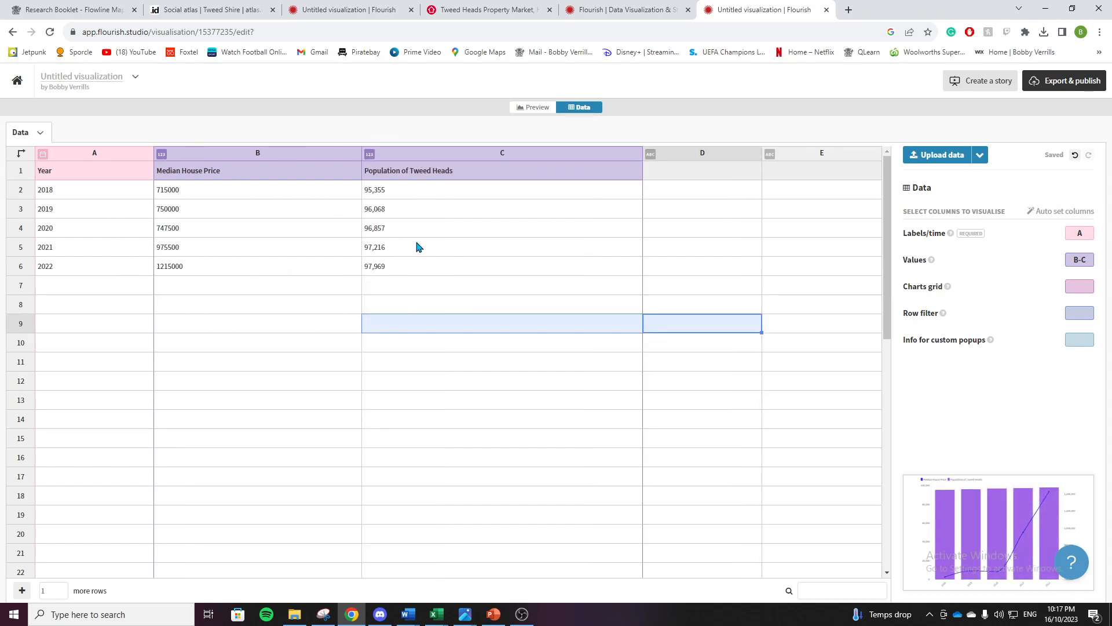
Show the explanation for the Labels/time column setting.
{"action": "left_click", "coordinate": [904, 235]}
{"action": "left_click_drag", "start_coordinate": [904, 235], "coordinate": [951, 235]}
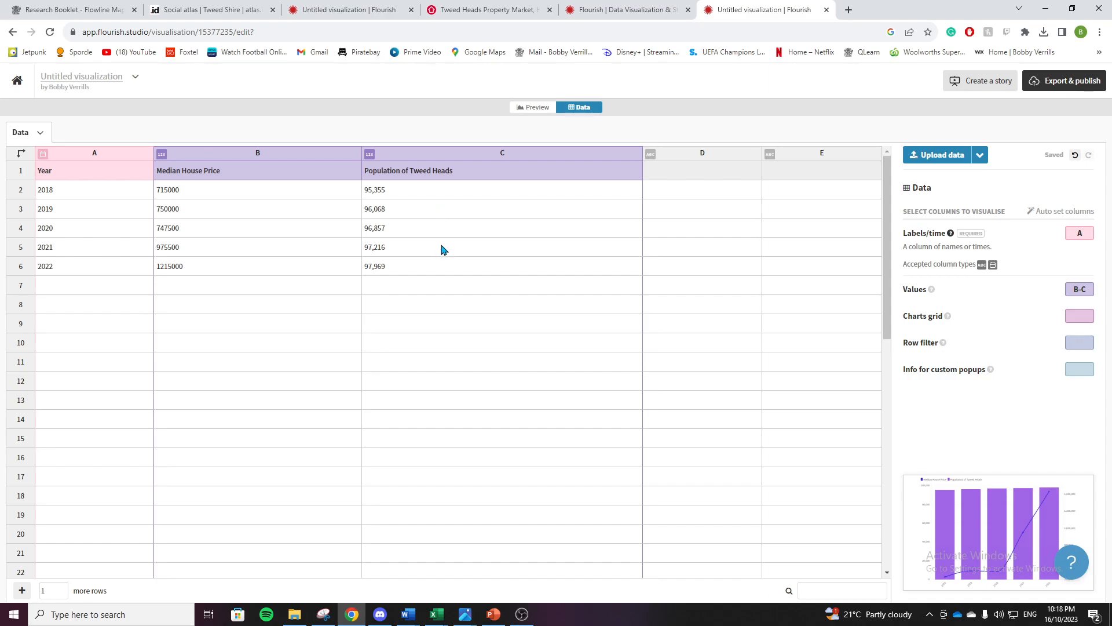
Preview the chart, then set the Y axis minimum to 80000 and enable configuring the default min/max.
{"action": "left_click", "coordinate": [534, 112]}
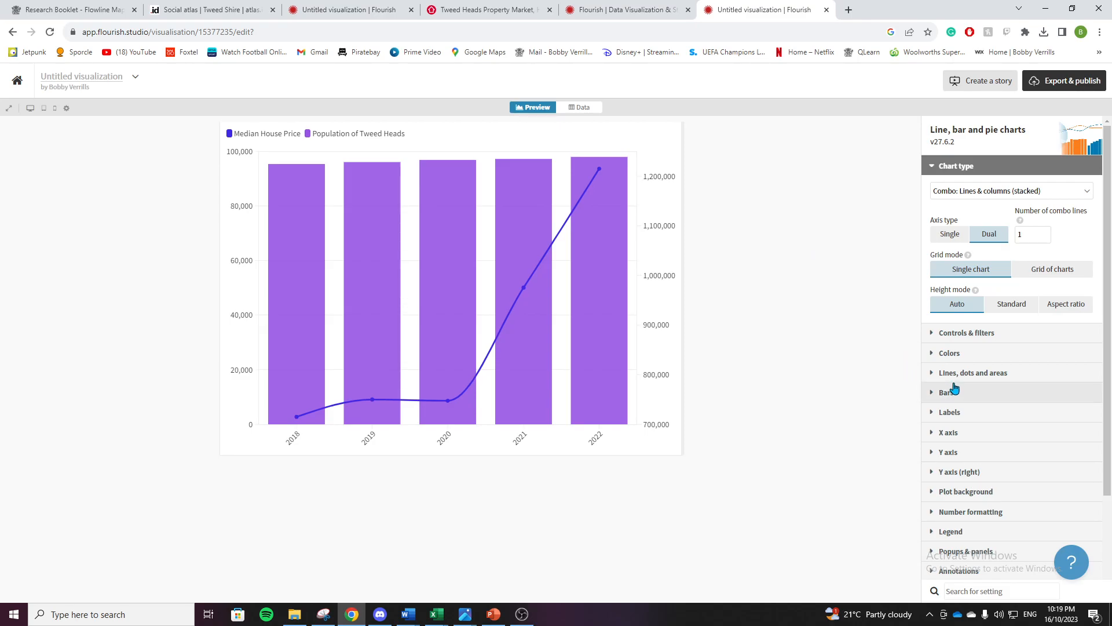
{"action": "scroll", "coordinate": [984, 349], "scroll_direction": "down", "scroll_amount": 1}
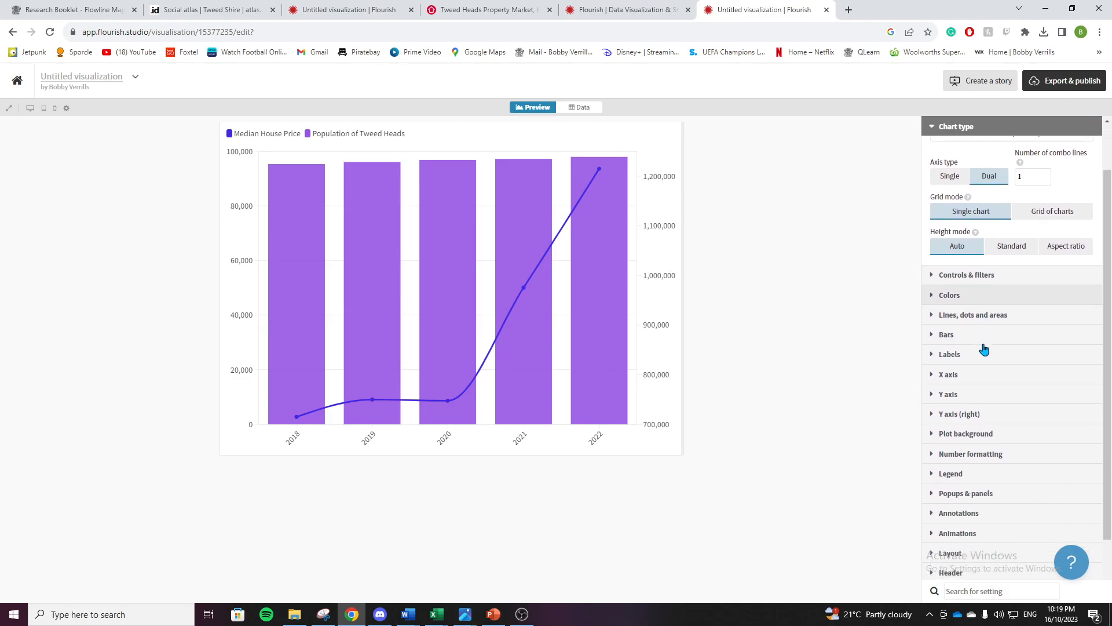
{"action": "left_click", "coordinate": [981, 276]}
{"action": "left_click", "coordinate": [982, 184]}
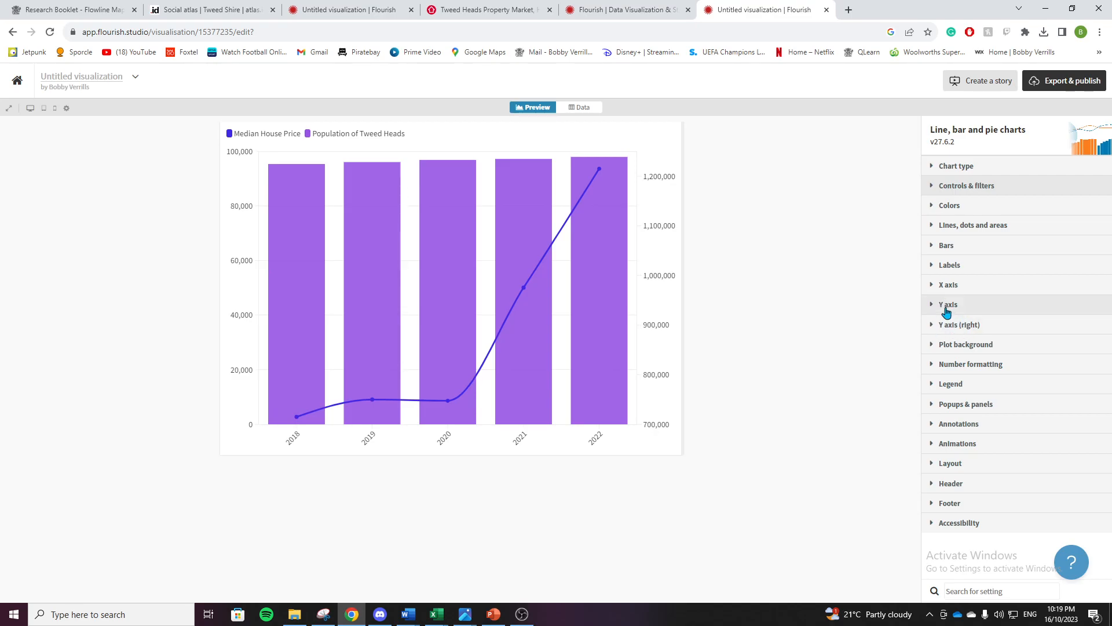
{"action": "left_click", "coordinate": [946, 307]}
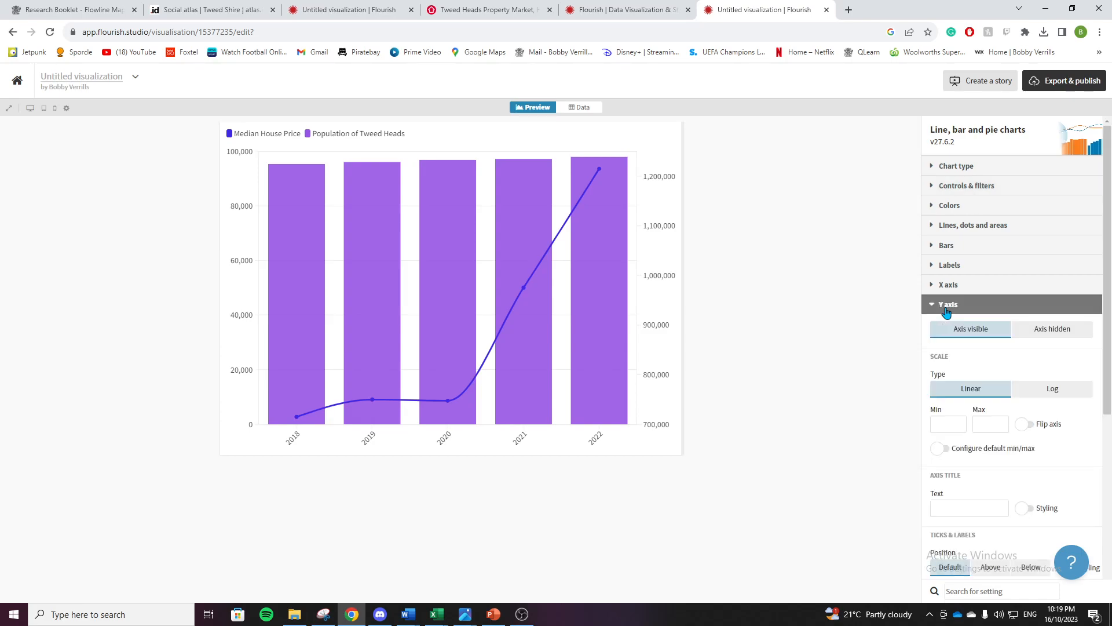
{"action": "scroll", "coordinate": [940, 355], "scroll_direction": "down", "scroll_amount": 2}
{"action": "left_click", "coordinate": [947, 307]}
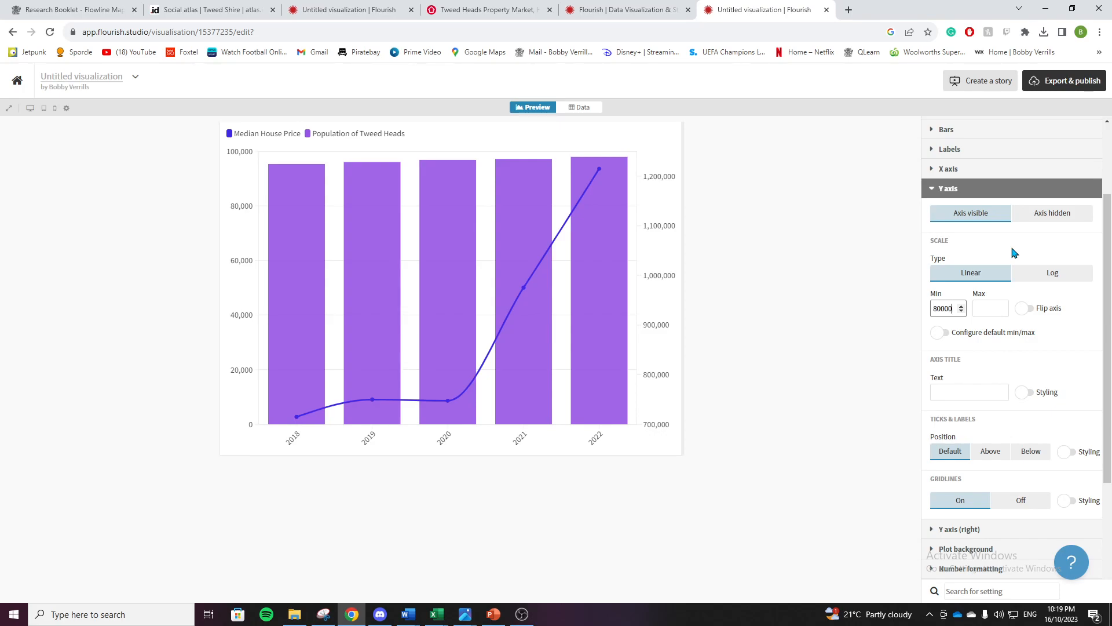
{"action": "left_click", "coordinate": [1081, 337]}
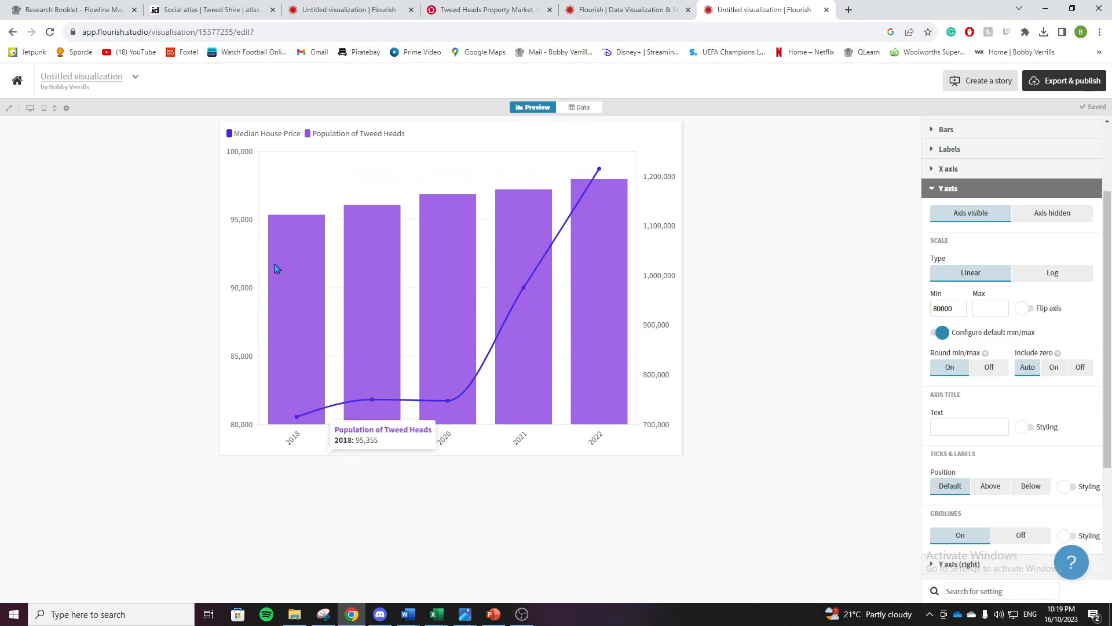
Set the Y axis minimum to 90000, keeping the axis unflipped.
{"action": "double_click", "coordinate": [955, 308]}
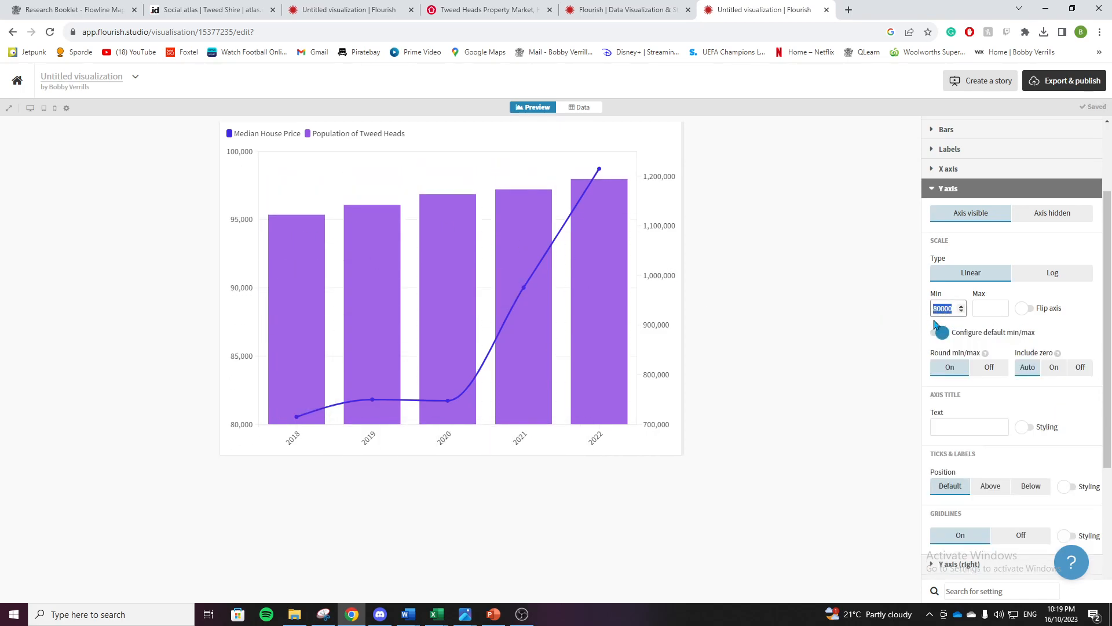
{"action": "type", "text": "9"}
{"action": "left_click", "coordinate": [1090, 313]}
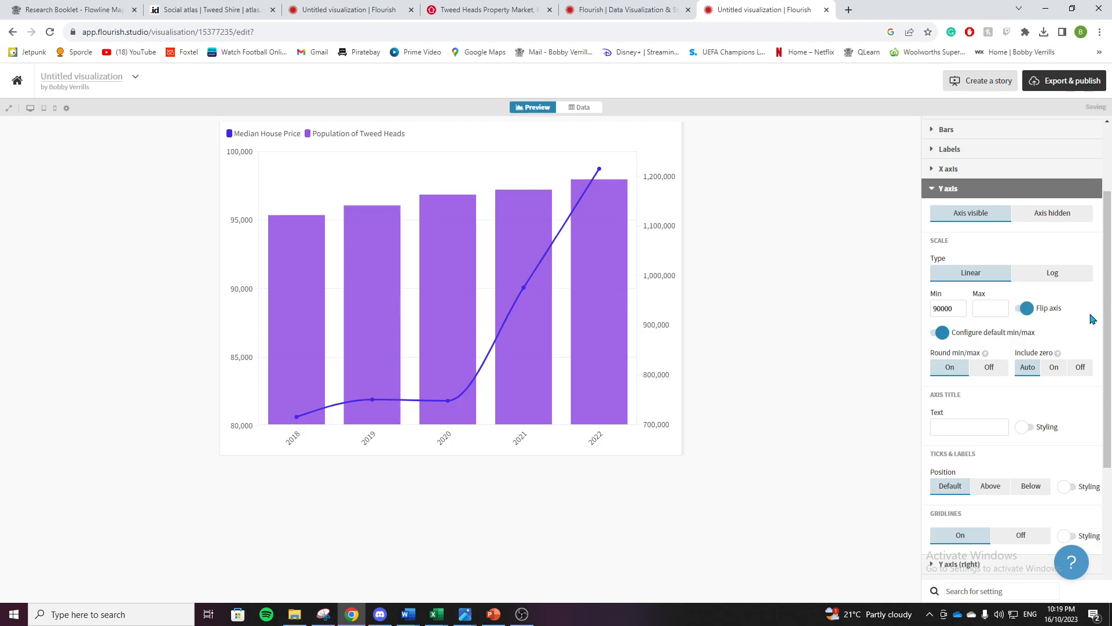
{"action": "left_click", "coordinate": [1027, 309]}
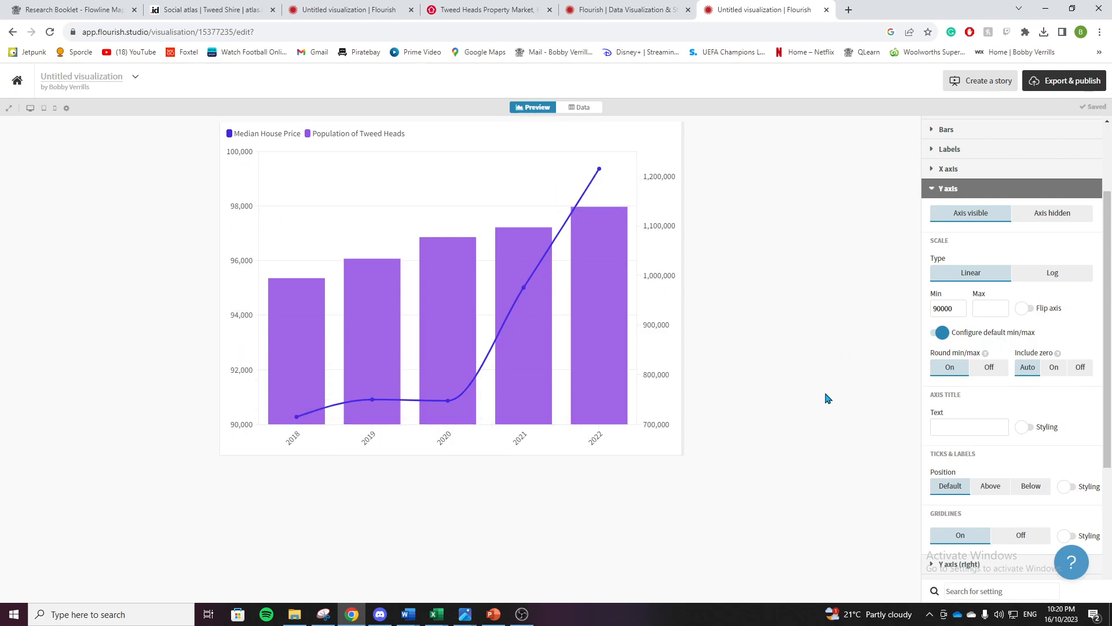
Title the Y axis "Housing Price ($)" and use title styling to position it at the side.
{"action": "scroll", "coordinate": [985, 412], "scroll_direction": "down", "scroll_amount": 2}
{"action": "left_click", "coordinate": [954, 311]}
{"action": "left_click", "coordinate": [940, 315]}
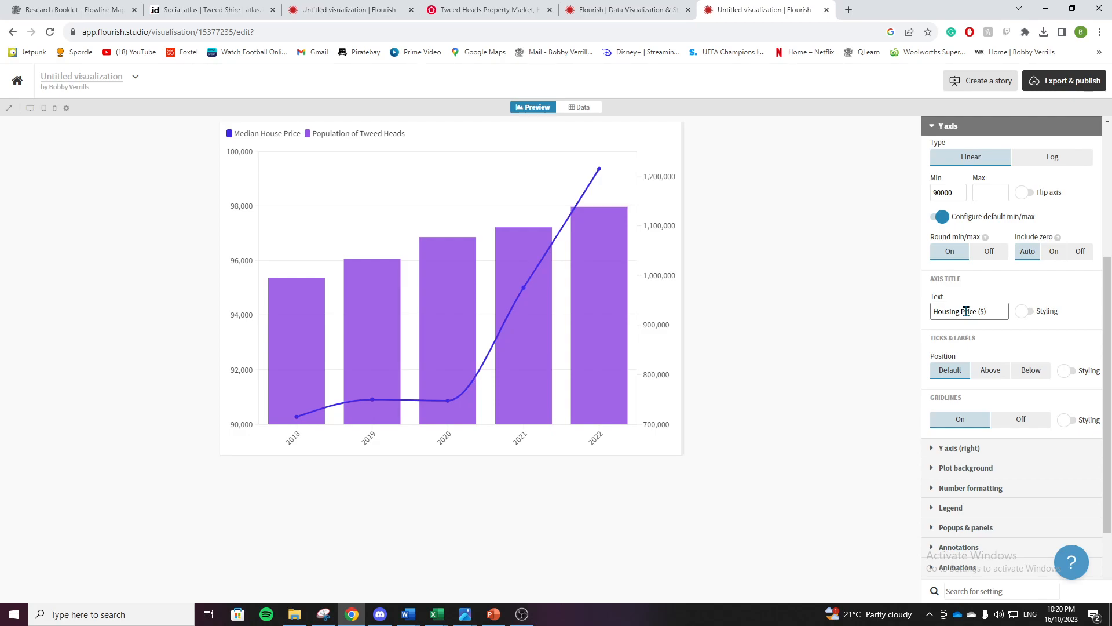
{"action": "left_click", "coordinate": [1028, 297]}
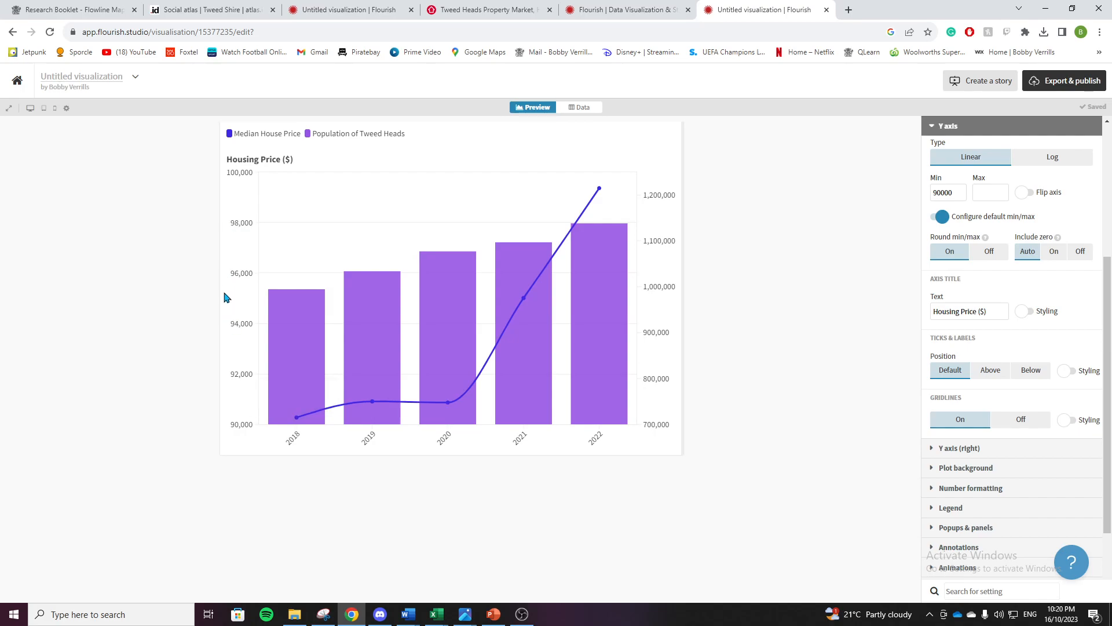
{"action": "left_click", "coordinate": [1023, 315]}
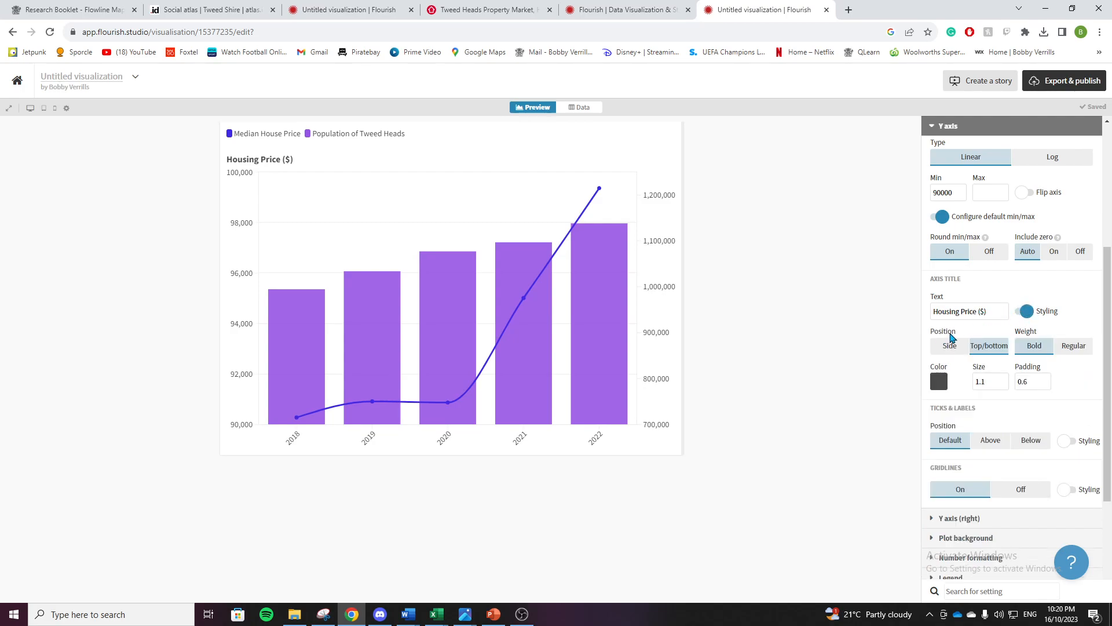
{"action": "left_click", "coordinate": [952, 347]}
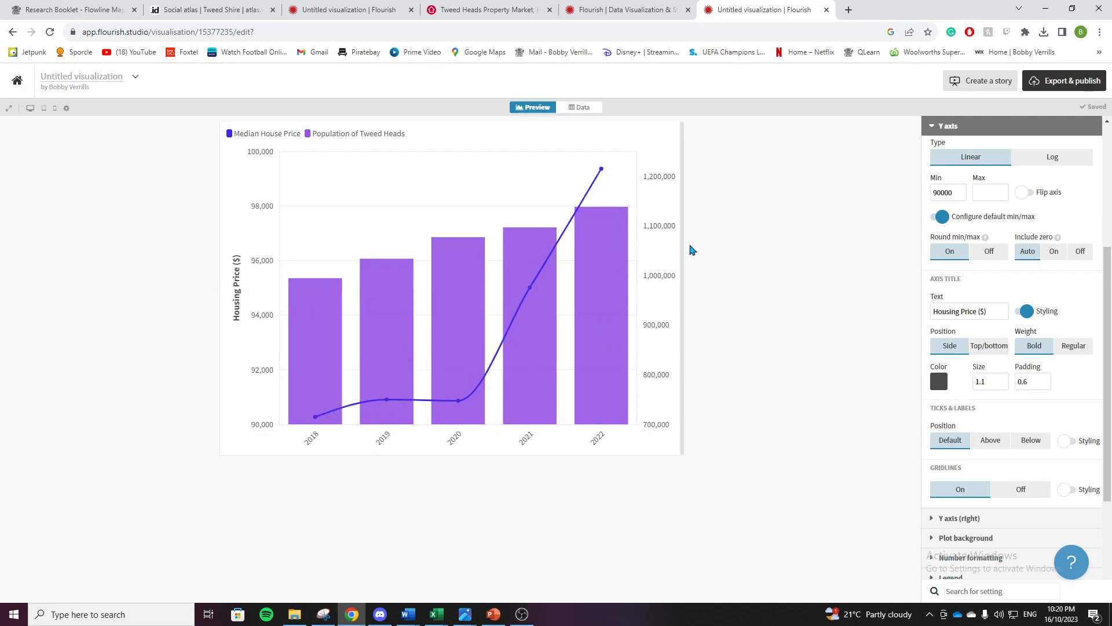
{"action": "scroll", "coordinate": [987, 301], "scroll_direction": "up", "scroll_amount": 2}
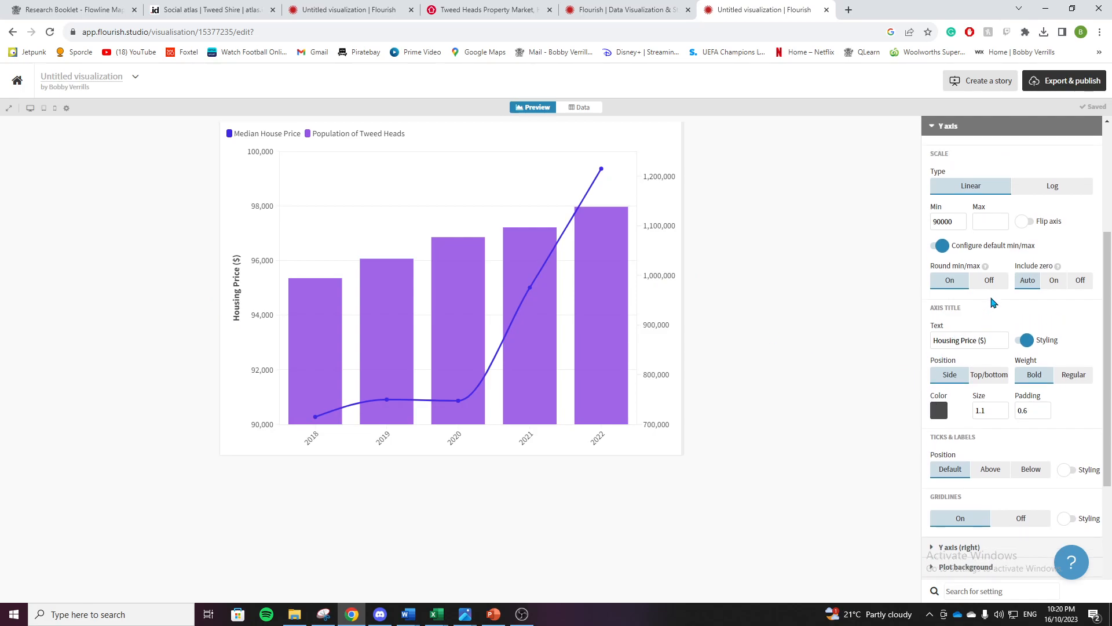
{"action": "left_click", "coordinate": [954, 191]}
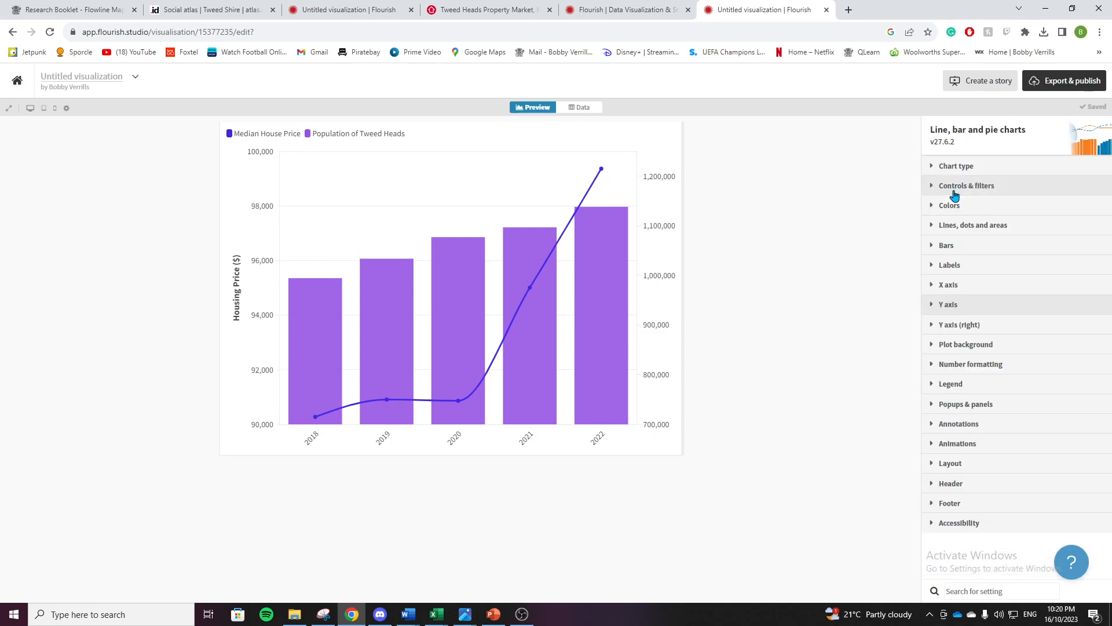
Title the right Y axis "Population" and use title styling to position it at the side.
{"action": "left_click", "coordinate": [950, 327]}
{"action": "scroll", "coordinate": [950, 330], "scroll_direction": "down", "scroll_amount": 3}
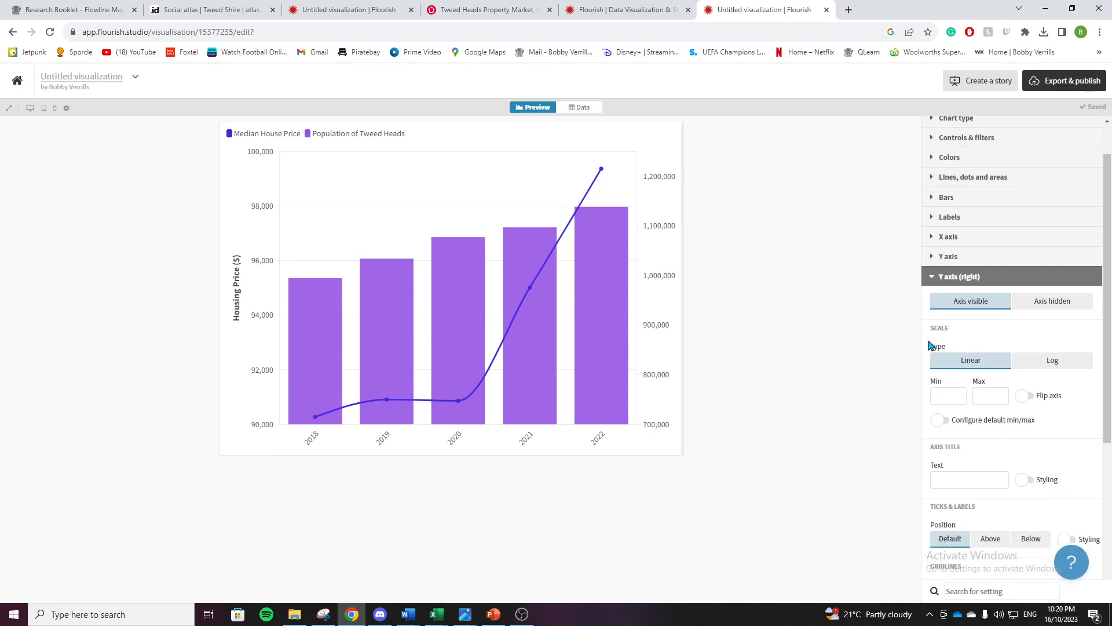
{"action": "left_click", "coordinate": [950, 354]}
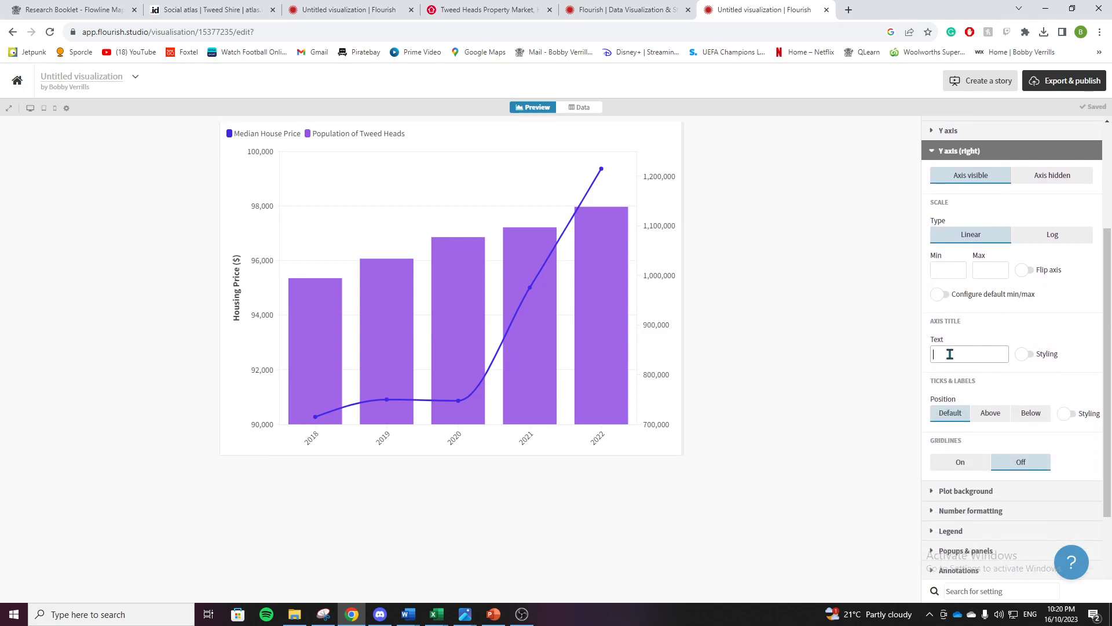
{"action": "left_click", "coordinate": [1025, 355]}
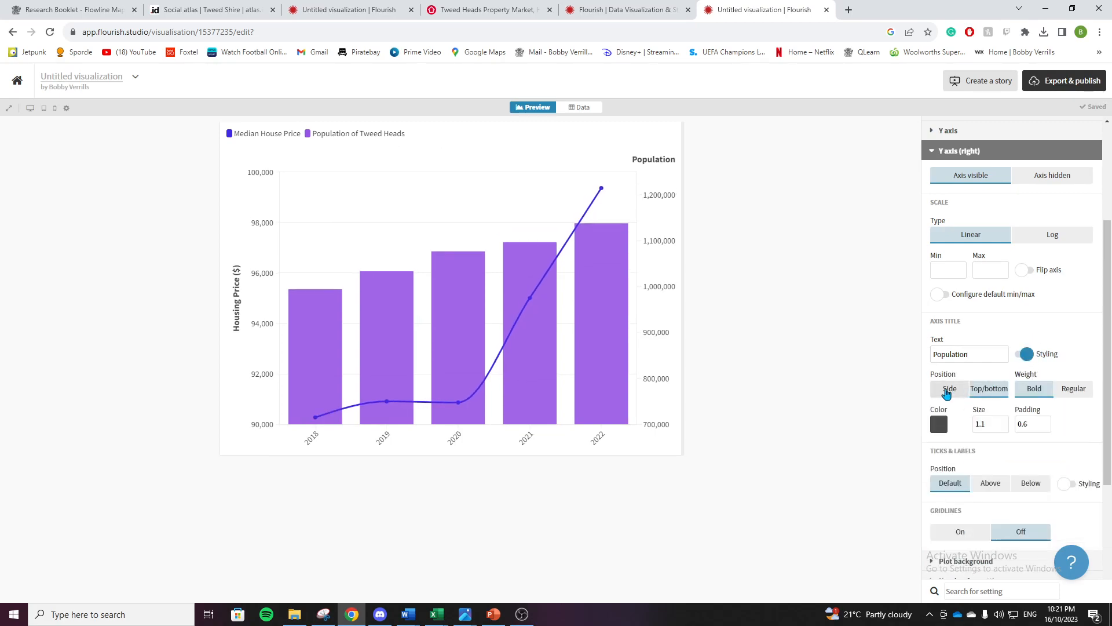
{"action": "left_click", "coordinate": [949, 391]}
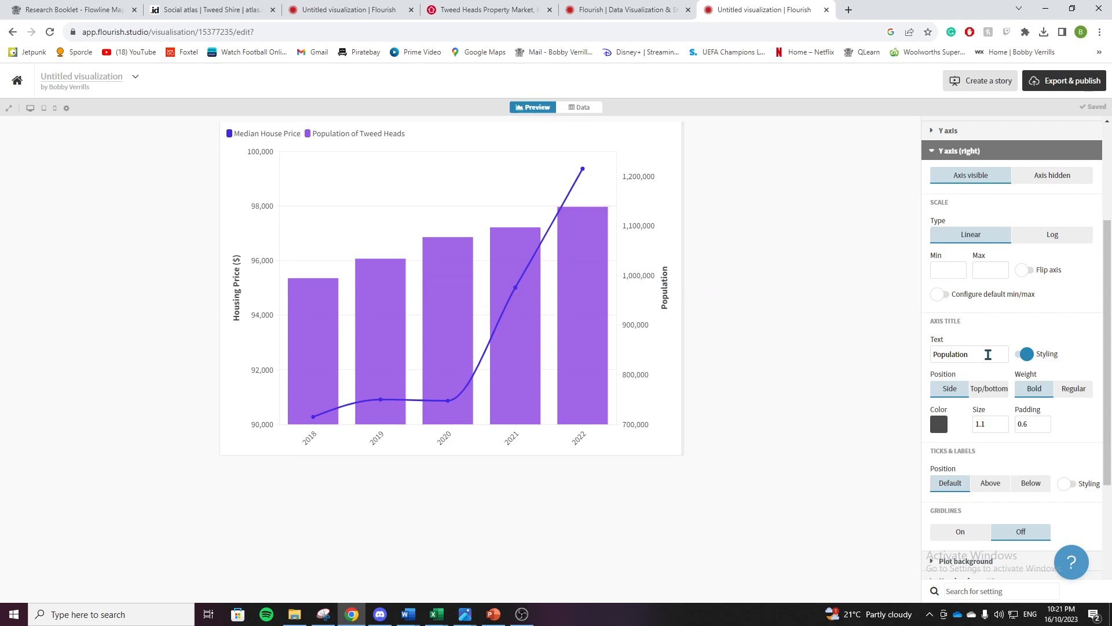
{"action": "scroll", "coordinate": [1024, 350], "scroll_direction": "up", "scroll_amount": 3}
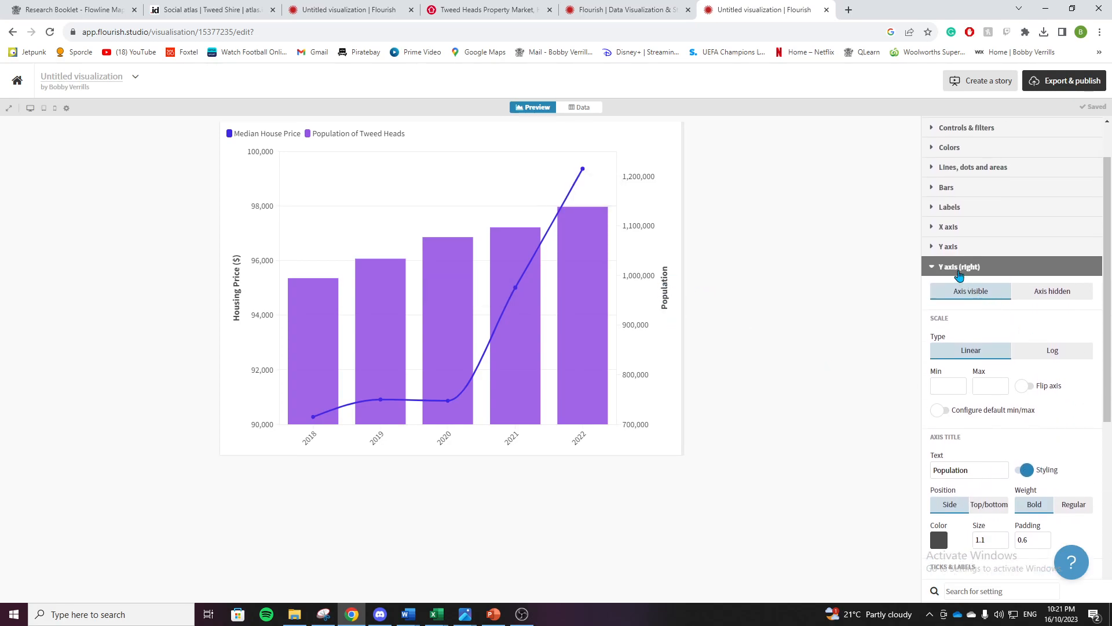
{"action": "left_click", "coordinate": [957, 281]}
Give the X axis the custom title "Year".
{"action": "left_click", "coordinate": [957, 284]}
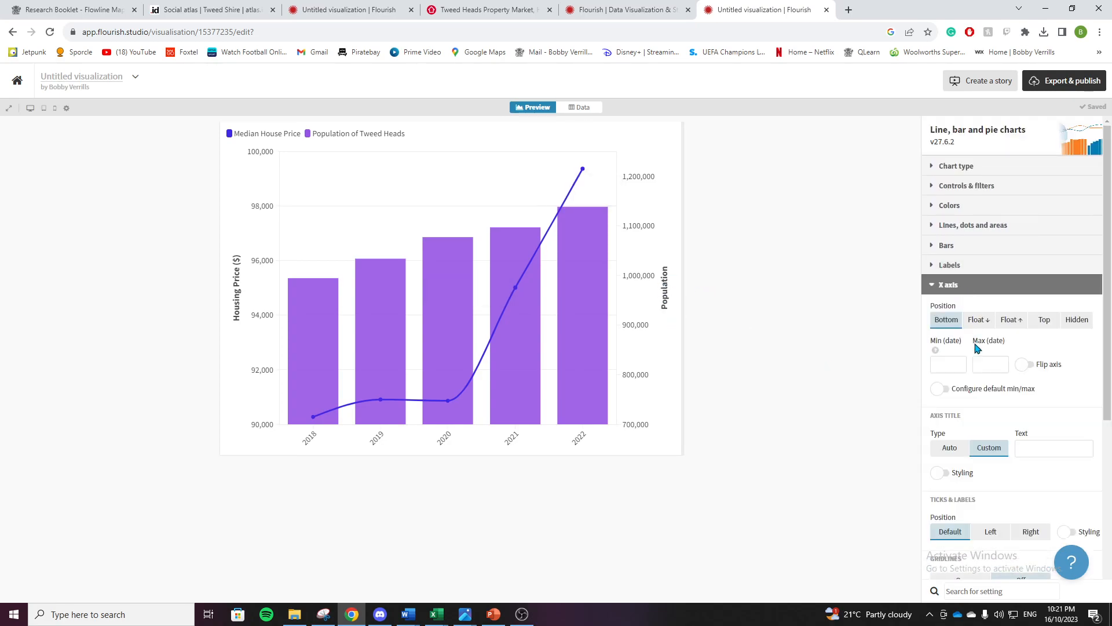
{"action": "left_click", "coordinate": [1037, 447]}
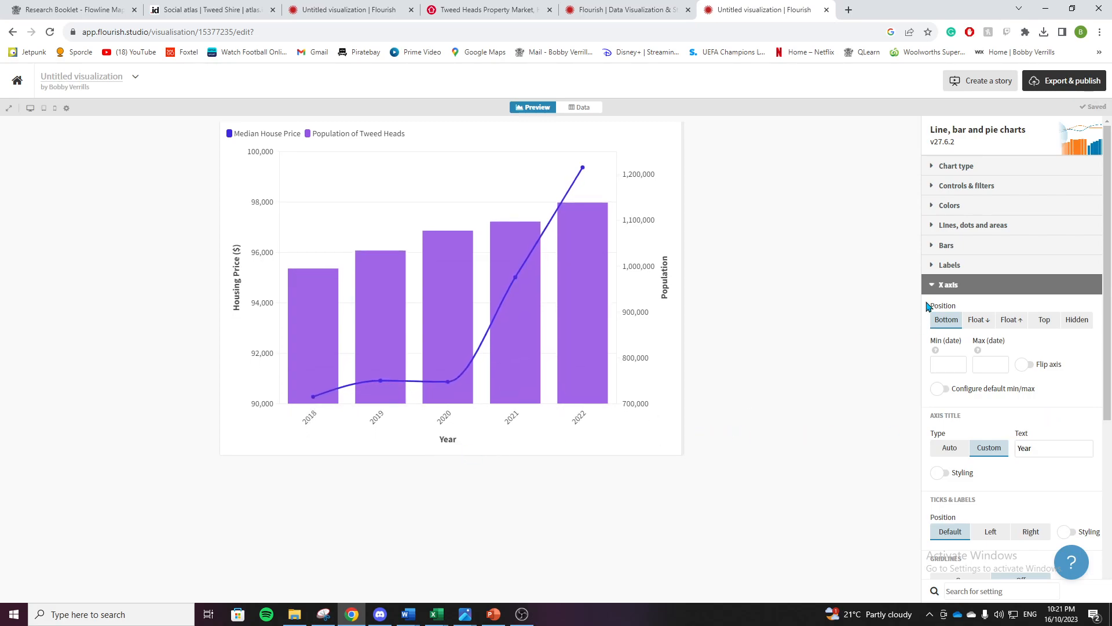
{"action": "left_click", "coordinate": [934, 286]}
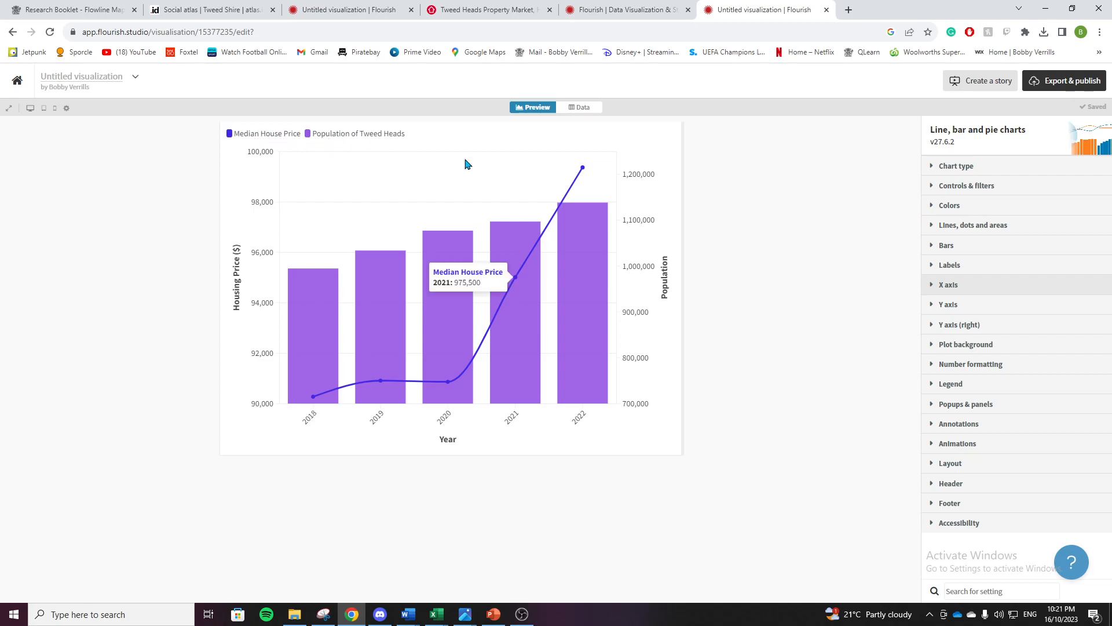
Position the chart's legend below the plot and center its alignment.
{"action": "left_click", "coordinate": [951, 388]}
{"action": "scroll", "coordinate": [952, 391], "scroll_direction": "down", "scroll_amount": 3}
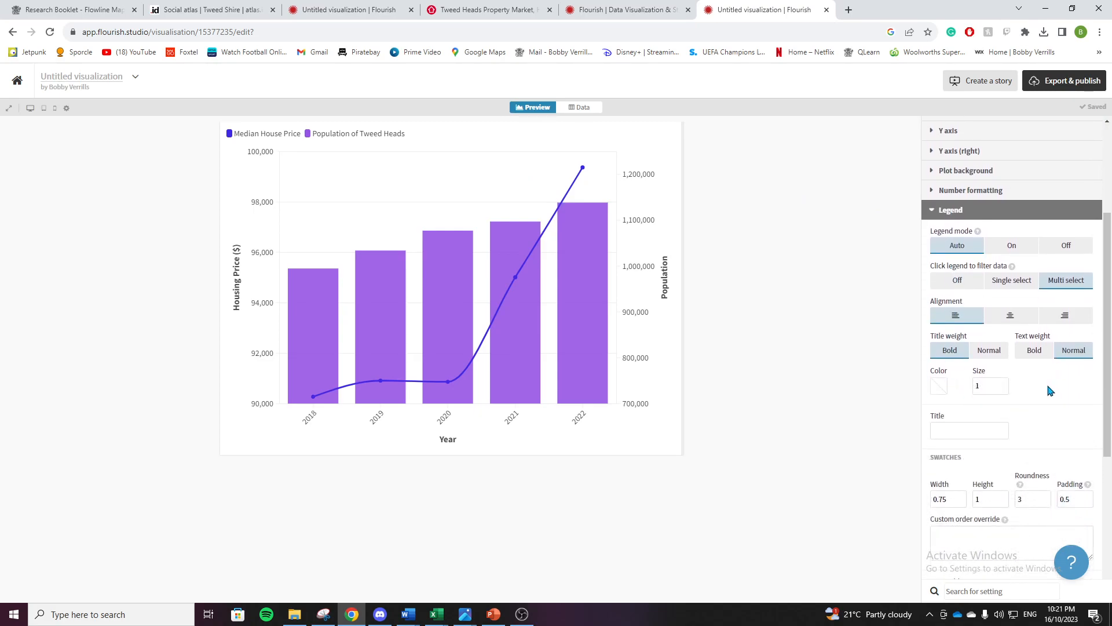
{"action": "scroll", "coordinate": [1050, 392], "scroll_direction": "down", "scroll_amount": 1}
{"action": "scroll", "coordinate": [1050, 391], "scroll_direction": "down", "scroll_amount": 3}
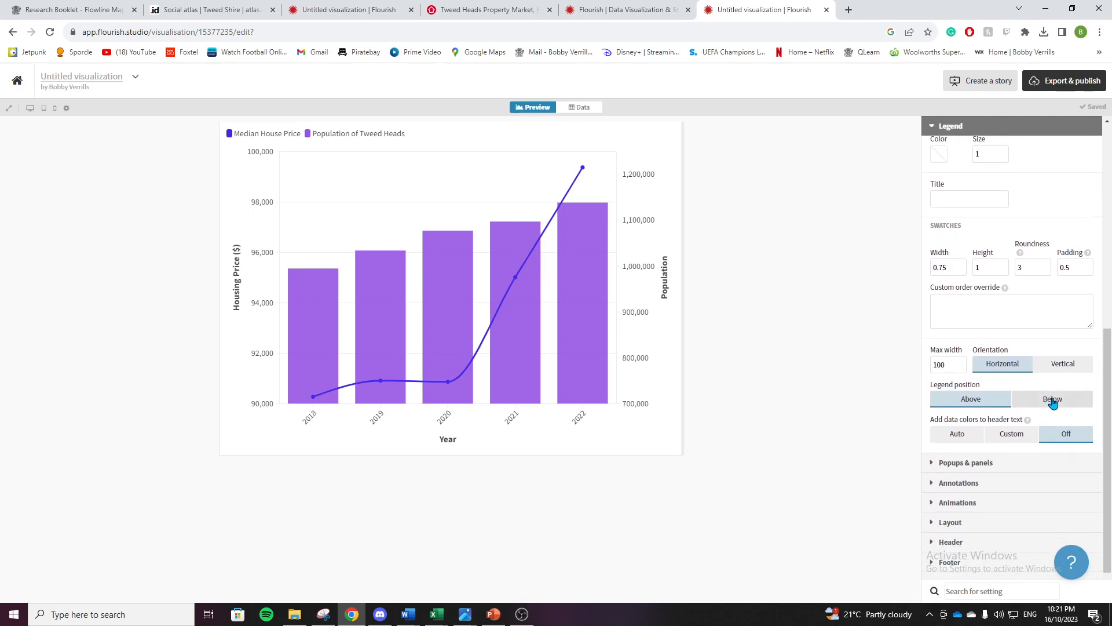
{"action": "left_click", "coordinate": [1037, 404]}
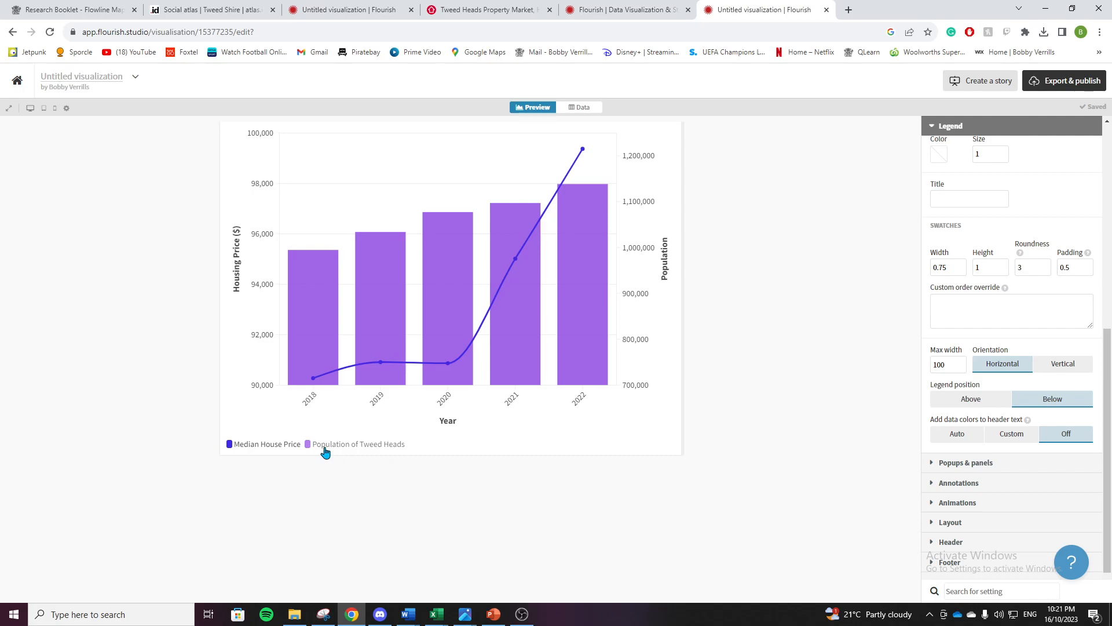
{"action": "scroll", "coordinate": [998, 376], "scroll_direction": "up", "scroll_amount": 1}
{"action": "scroll", "coordinate": [998, 375], "scroll_direction": "up", "scroll_amount": 4}
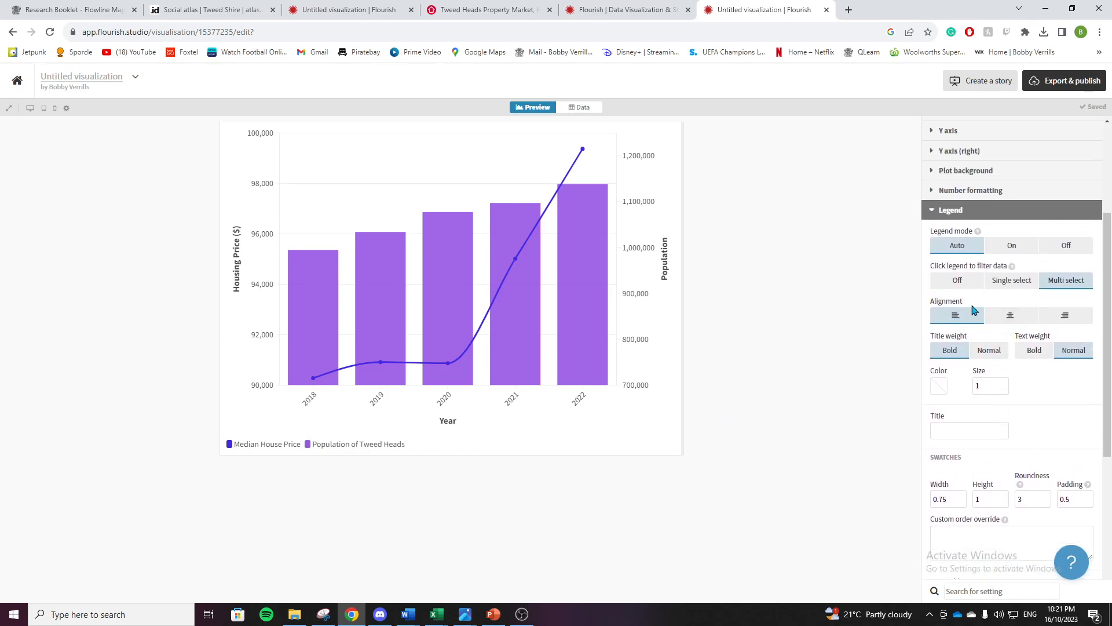
{"action": "left_click", "coordinate": [1010, 318]}
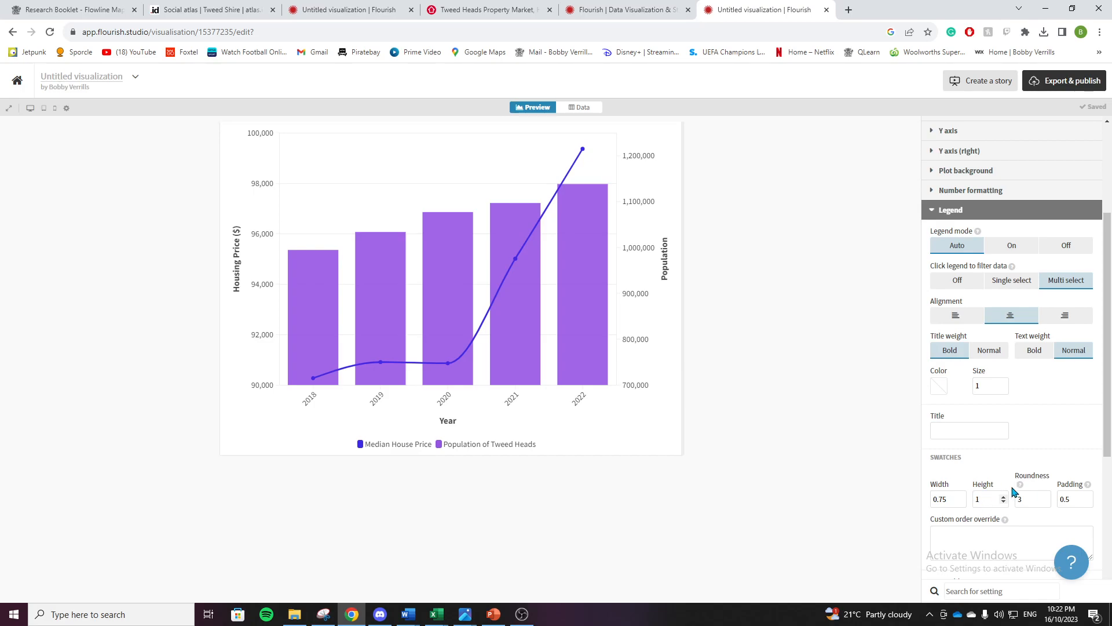
{"action": "scroll", "coordinate": [1025, 450], "scroll_direction": "up", "scroll_amount": 1}
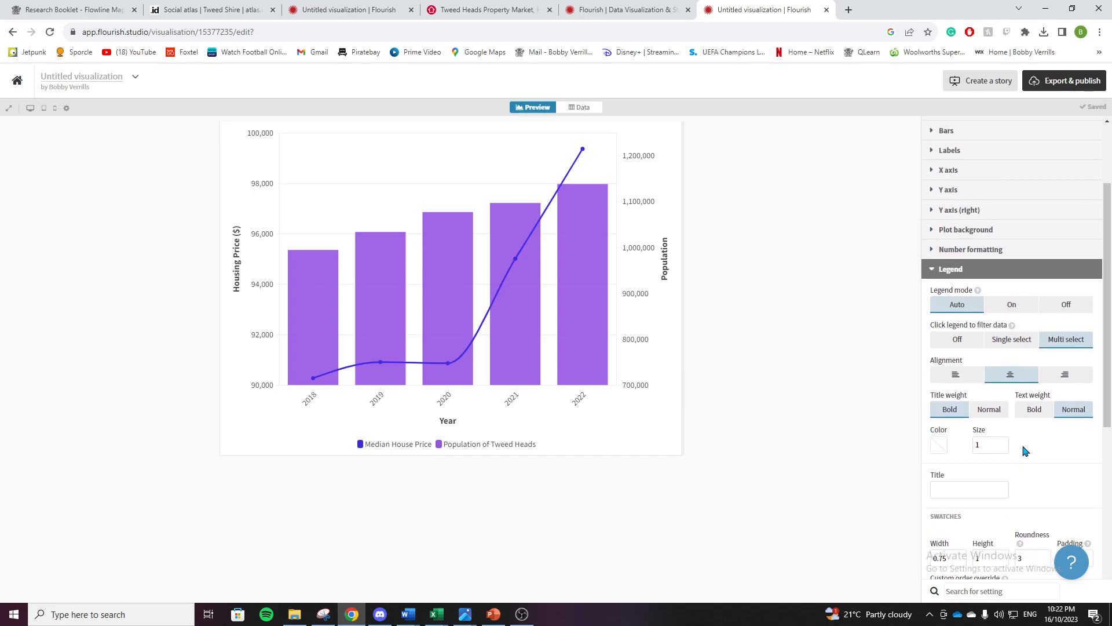
{"action": "scroll", "coordinate": [1025, 451], "scroll_direction": "up", "scroll_amount": 1}
{"action": "left_click", "coordinate": [946, 328]}
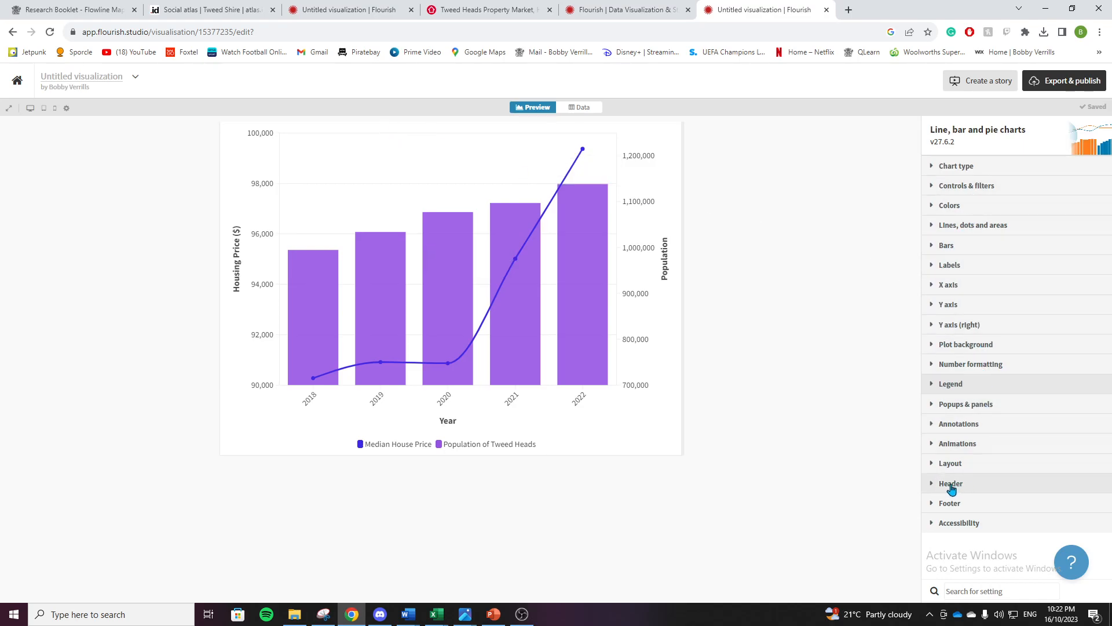
Add the header title "Median House Price vs Population overtime in Tweed Heads 2018-2022" and center it.
{"action": "left_click", "coordinate": [950, 487]}
{"action": "left_click", "coordinate": [965, 332]}
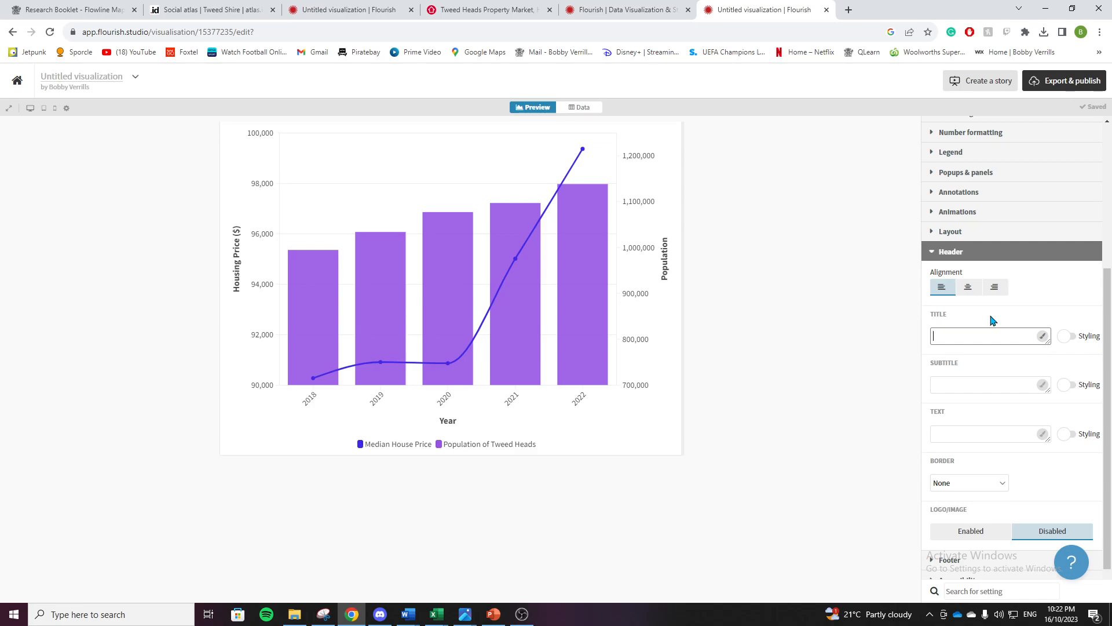
{"action": "type", "text": "Median Hu"}
{"action": "type", "text": "se Price vs Population overtime in Tweed"}
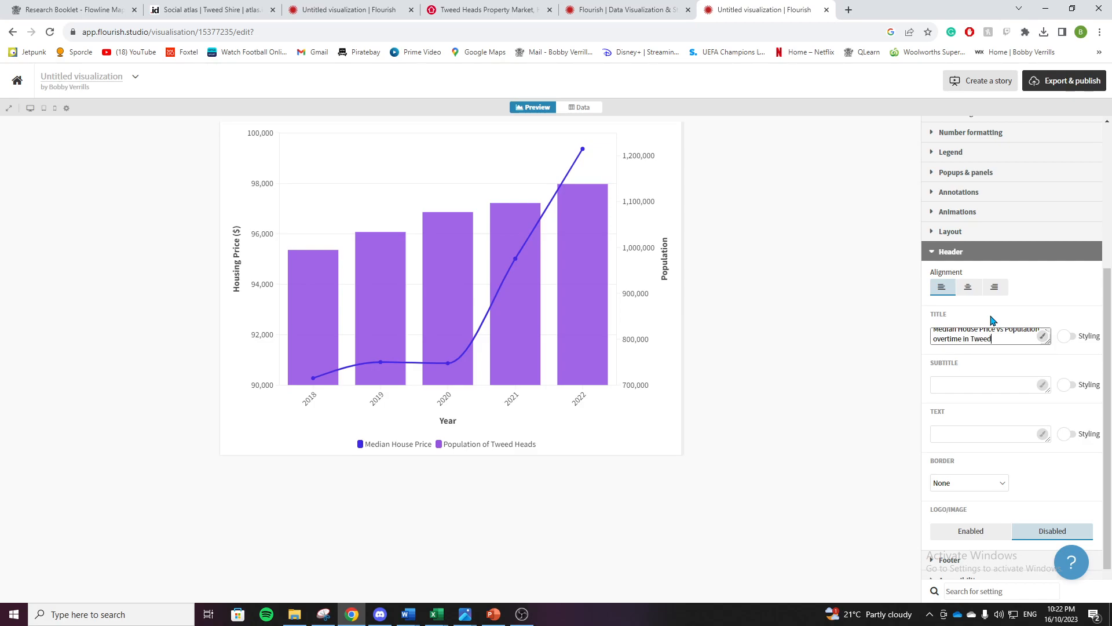
{"action": "type", "text": " Heads 2018-2022"}
{"action": "left_click", "coordinate": [1062, 310]}
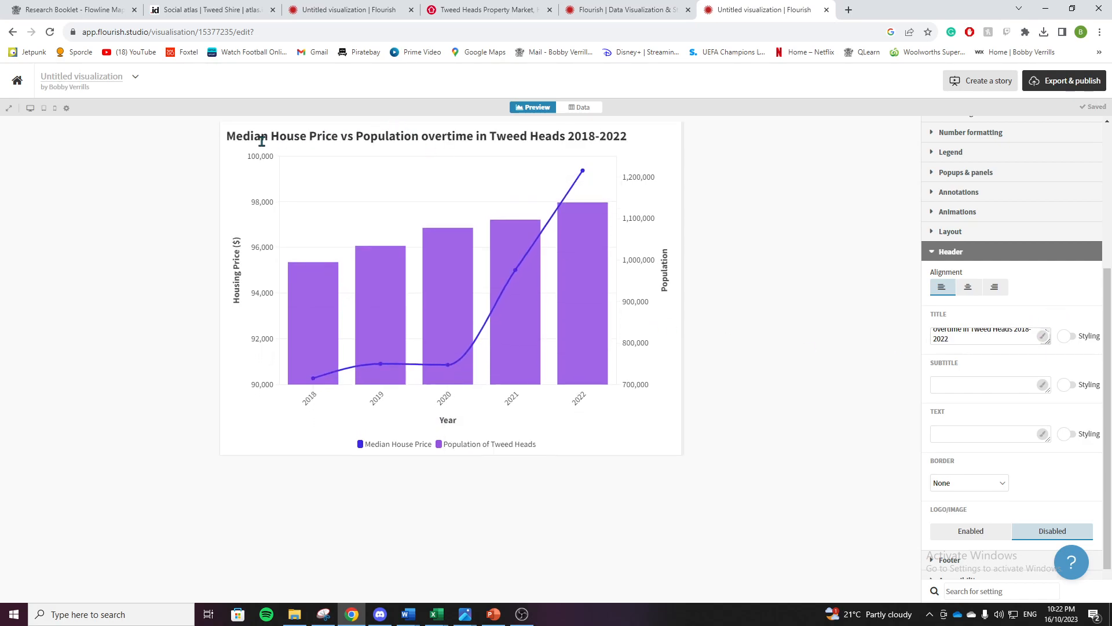
{"action": "left_click", "coordinate": [969, 290]}
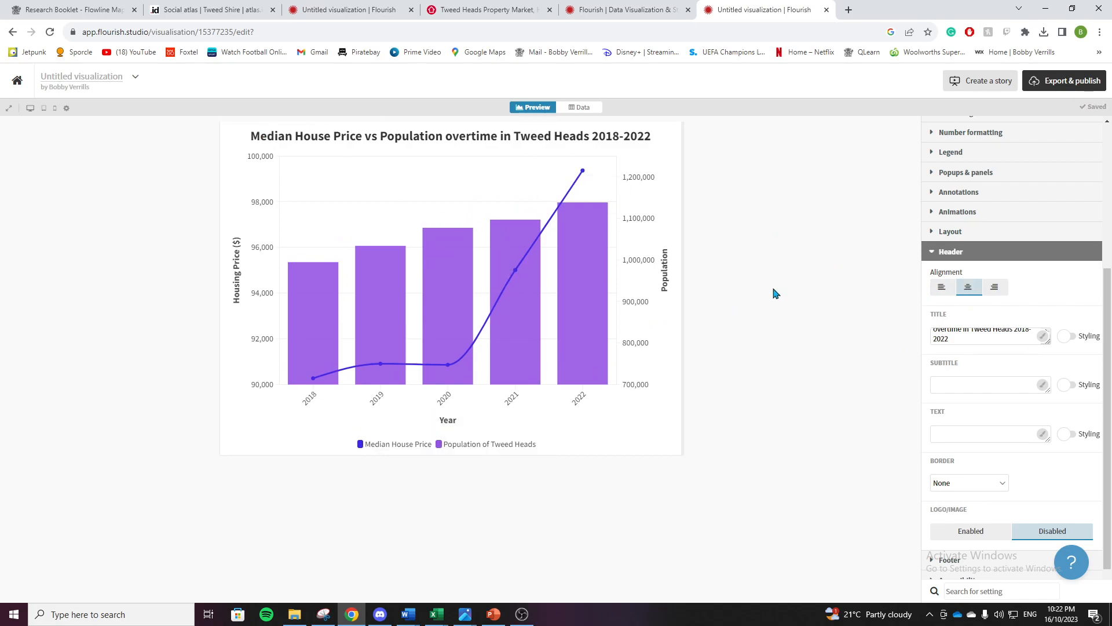
{"action": "left_click", "coordinate": [952, 260]}
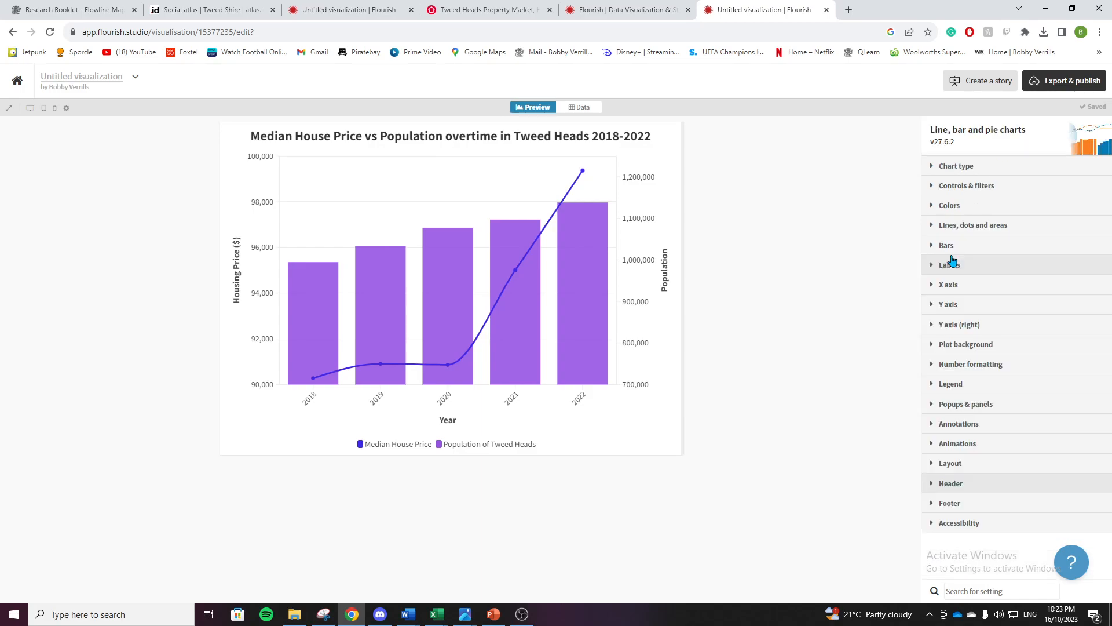
Enter "realestate.com.au" as the source name in the chart's footer.
{"action": "left_click", "coordinate": [950, 503]}
{"action": "scroll", "coordinate": [958, 446], "scroll_direction": "down", "scroll_amount": 3}
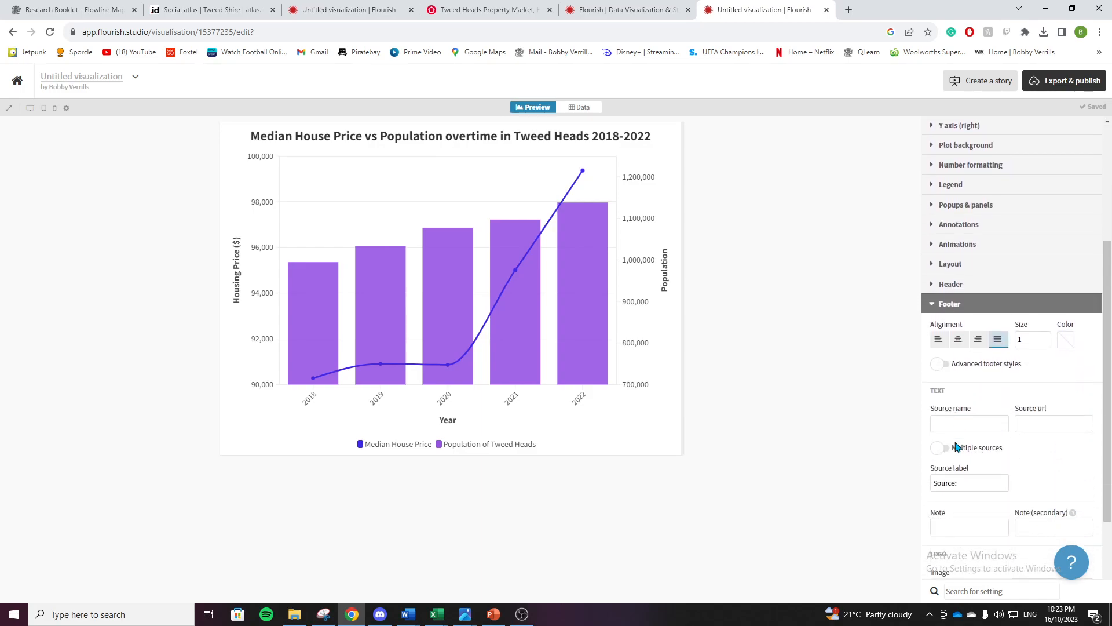
{"action": "scroll", "coordinate": [957, 447], "scroll_direction": "down", "scroll_amount": 2}
{"action": "left_click", "coordinate": [948, 336]}
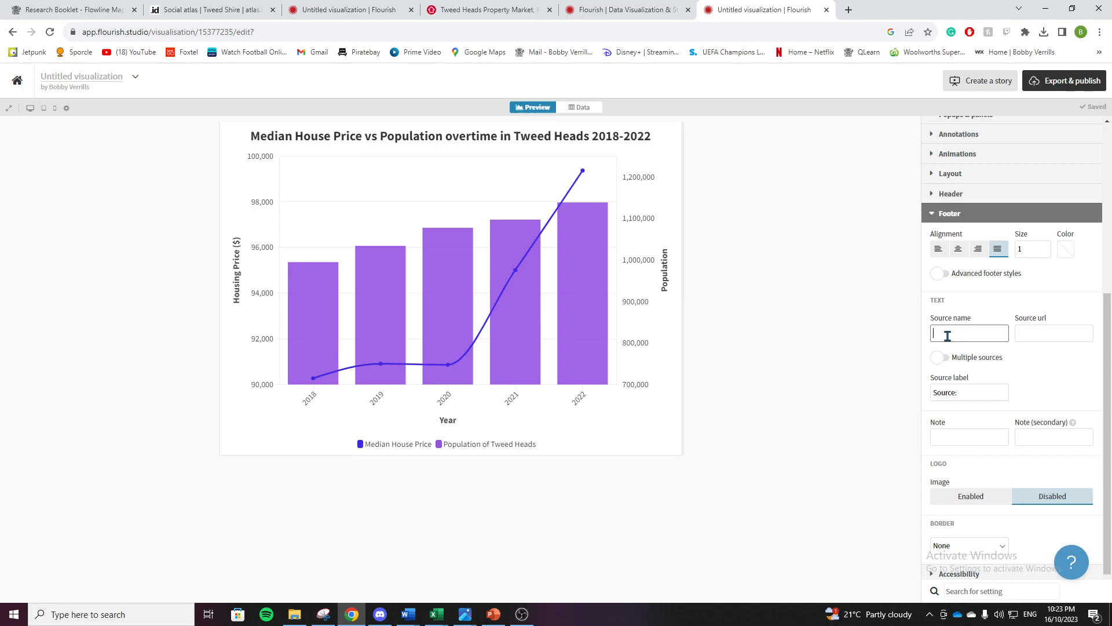
{"action": "type", "text": "realestate.com.au"}
Enable multiple footer sources and add "Australian Bureau of Statistics" as the second source name.
{"action": "left_click", "coordinate": [1035, 361]}
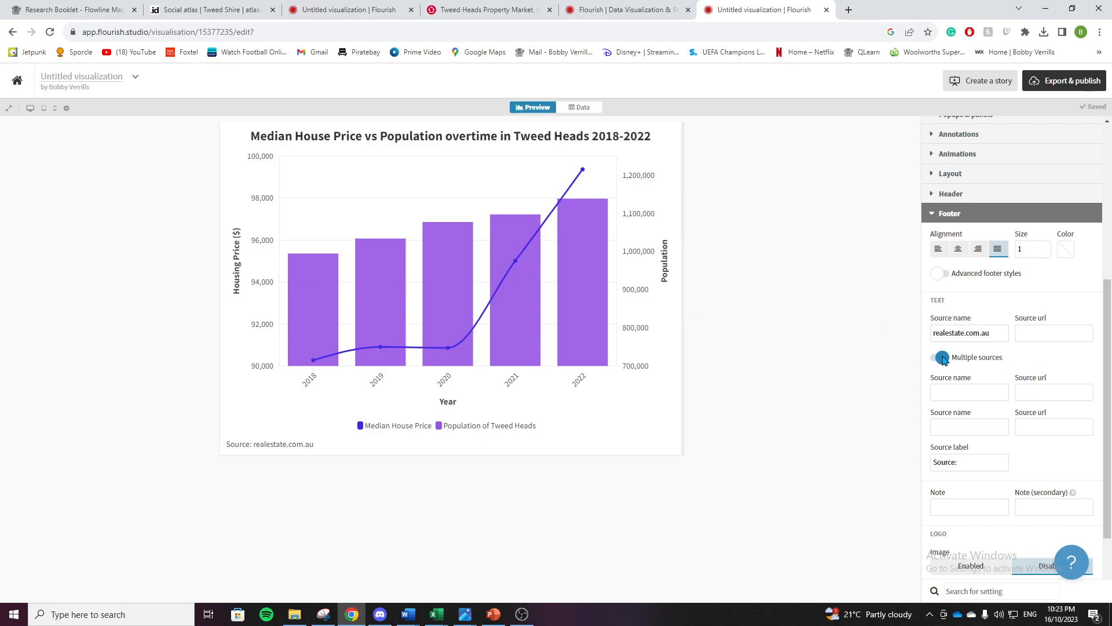
{"action": "left_click", "coordinate": [953, 393]}
{"action": "type", "text": "Australua"}
{"action": "key", "text": "BackSpace"}
{"action": "key", "text": "BackSpace"}
{"action": "type", "text": "ian Bureau of Statistics"}
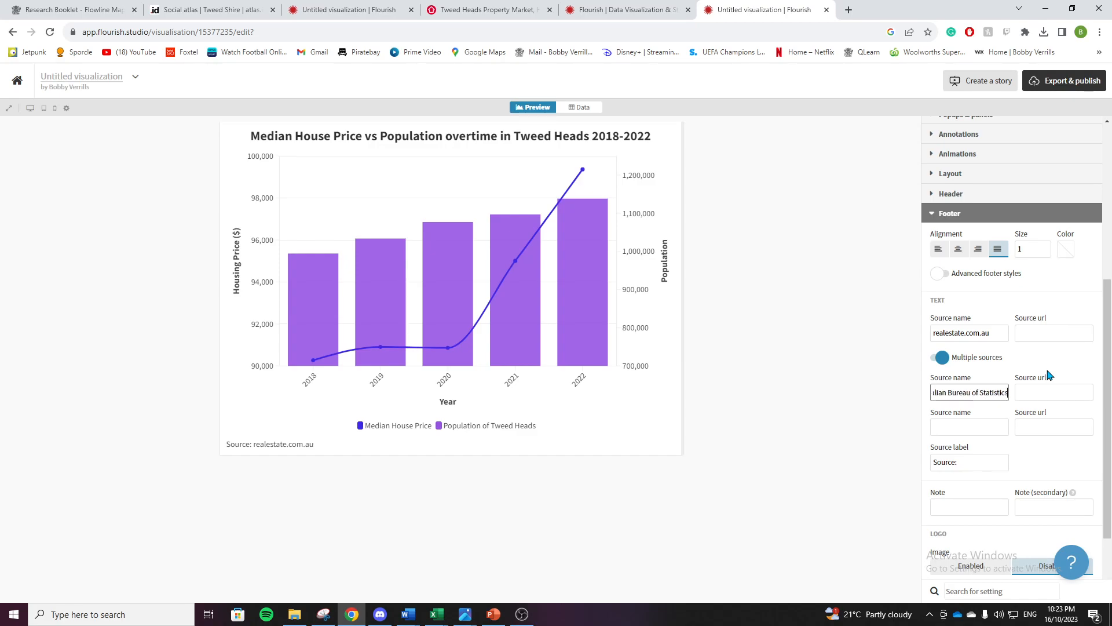
{"action": "left_click", "coordinate": [1061, 361]}
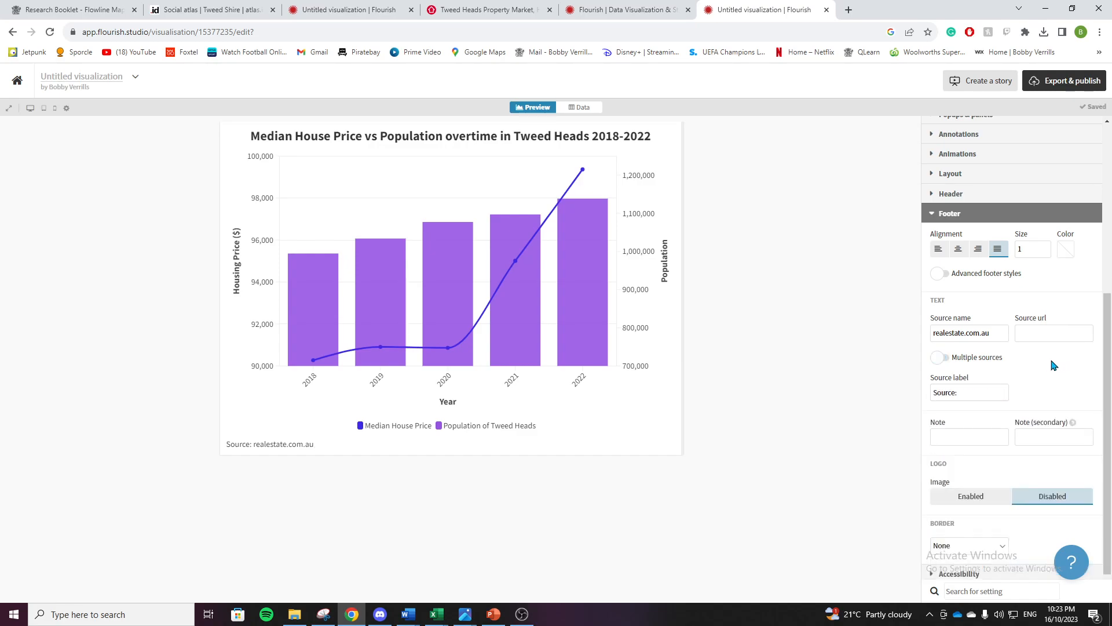
{"action": "left_click", "coordinate": [942, 358]}
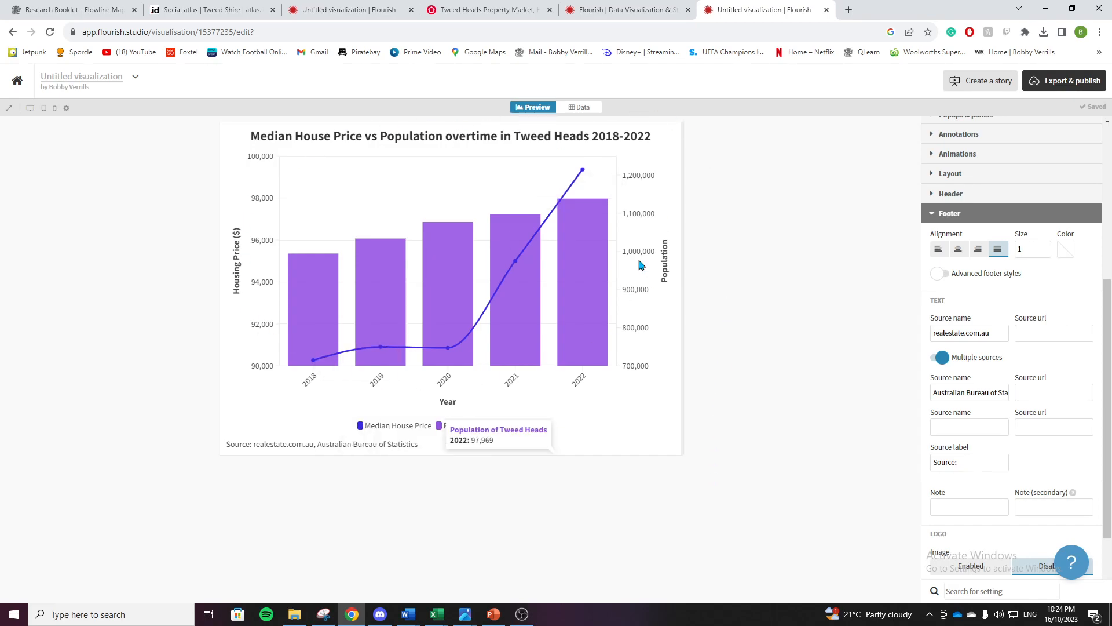
{"action": "scroll", "coordinate": [1002, 379], "scroll_direction": "up", "scroll_amount": 3}
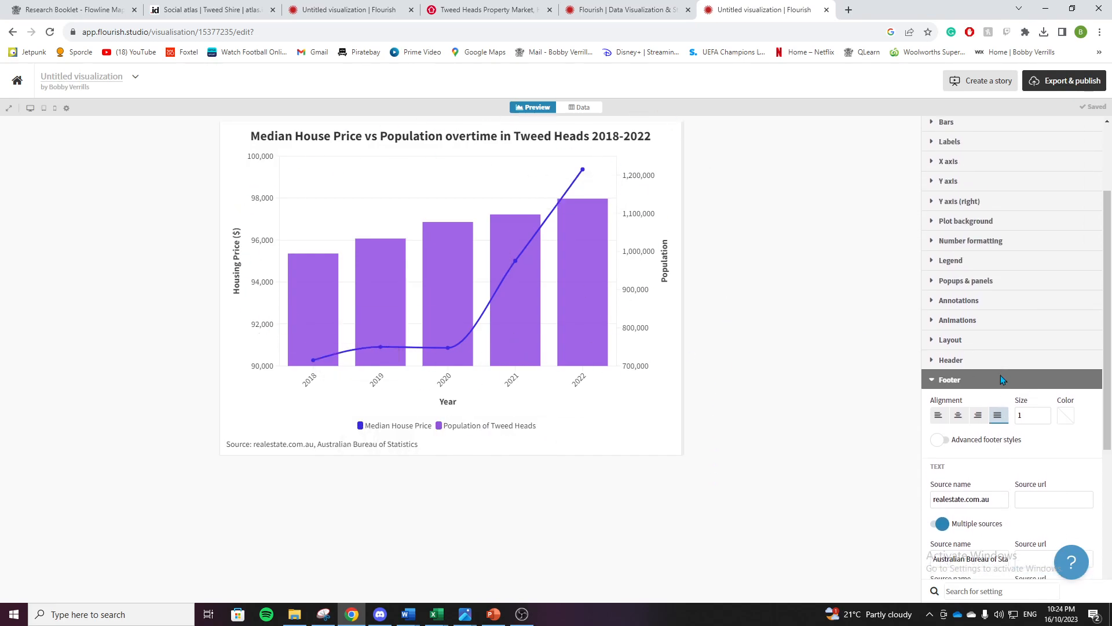
{"action": "scroll", "coordinate": [1001, 379], "scroll_direction": "up", "scroll_amount": 3}
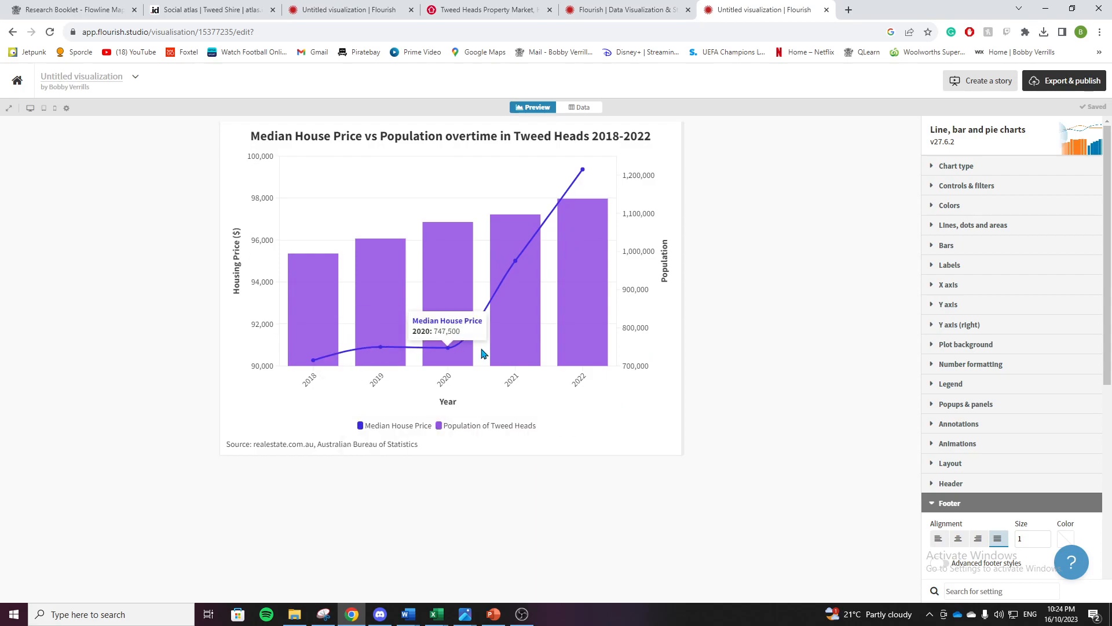
Download the chart as a PNG snapshot image at 796 × 575.
{"action": "left_click", "coordinate": [1056, 84]}
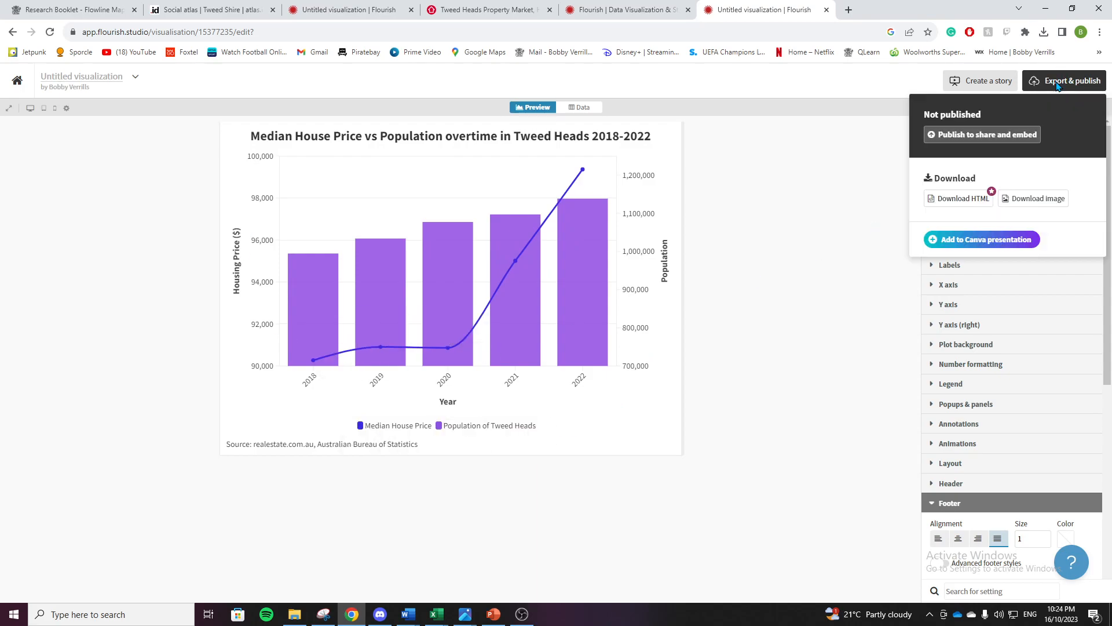
{"action": "left_click", "coordinate": [1040, 200]}
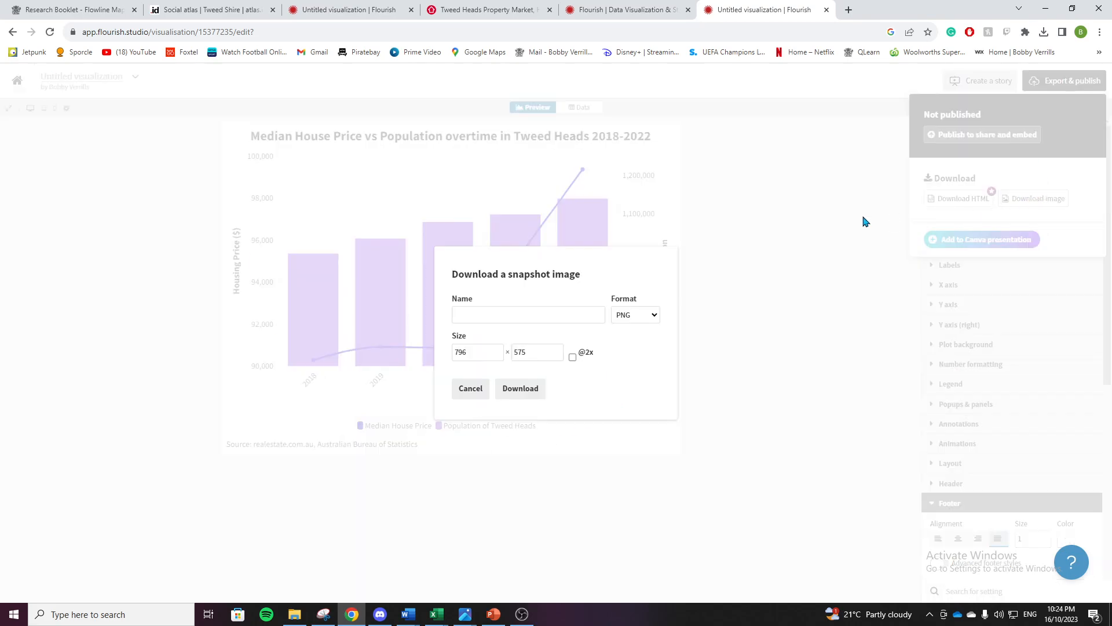
{"action": "left_click", "coordinate": [515, 318]}
{"action": "left_click", "coordinate": [527, 390]}
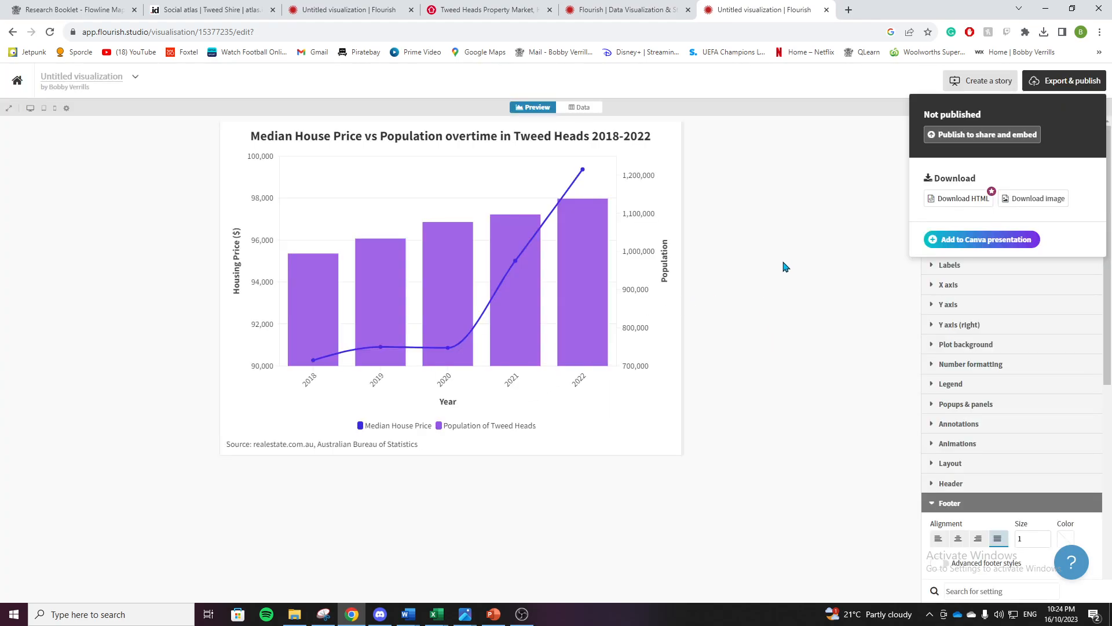
Open the downloaded chart snapshot to check it, and minimize the image viewer.
{"action": "left_click", "coordinate": [939, 61]}
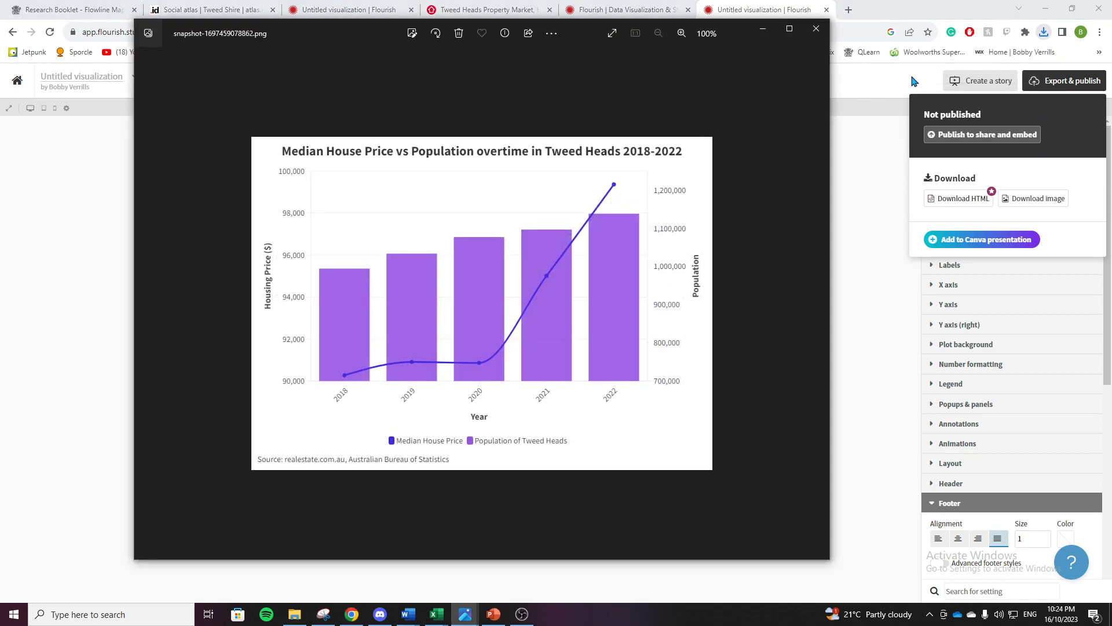
{"action": "right_click", "coordinate": [444, 243]}
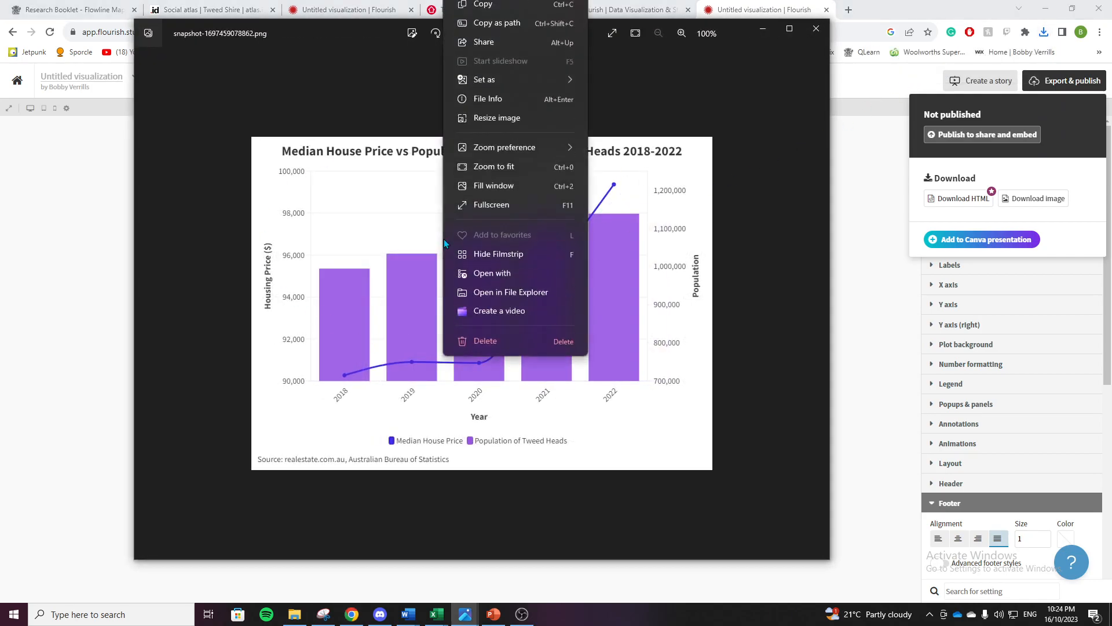
{"action": "left_click", "coordinate": [491, 54]}
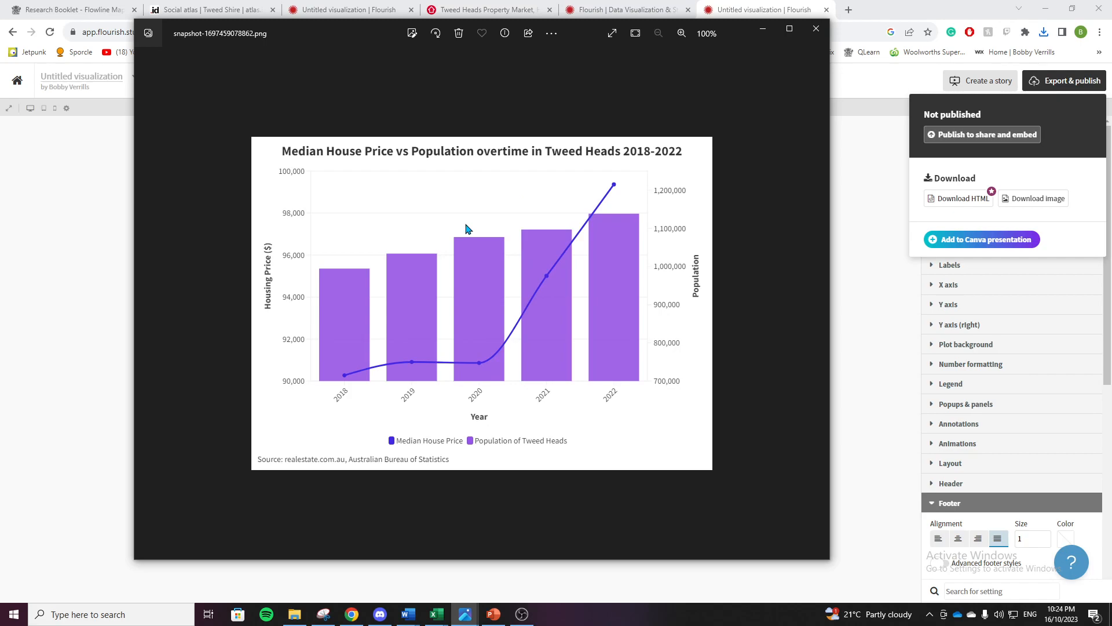
{"action": "key", "text": "Right"}
{"action": "left_click", "coordinate": [763, 28]}
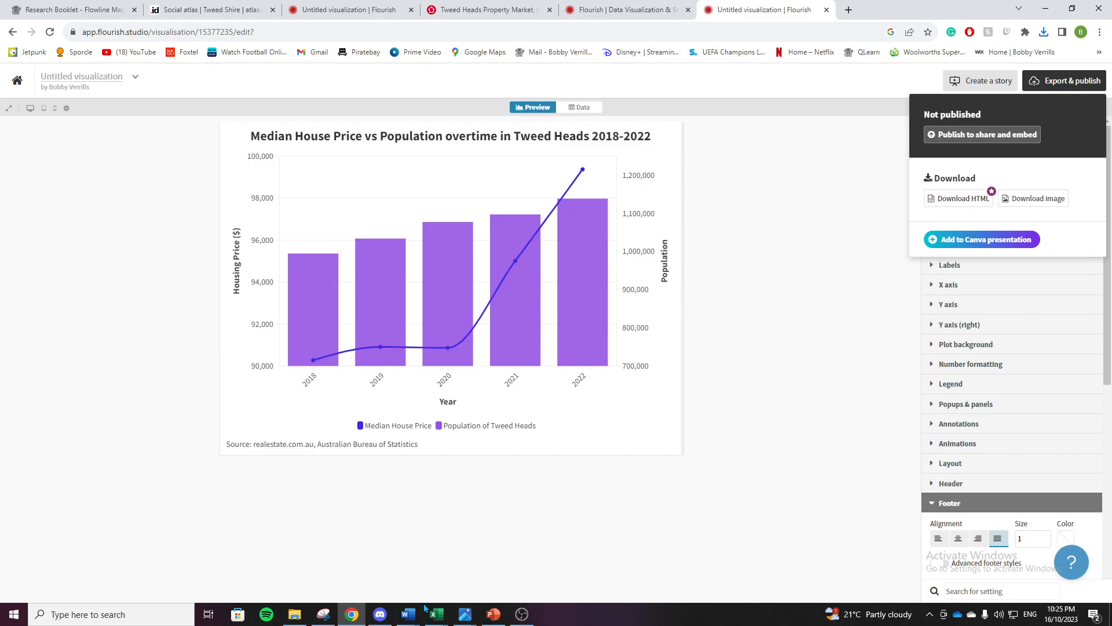
Switch to the Gold Coast housing affordability workbook in Excel and view the Housing Prices over time sheet.
{"action": "mouse_move", "coordinate": [436, 611]}
{"action": "left_click", "coordinate": [404, 579]}
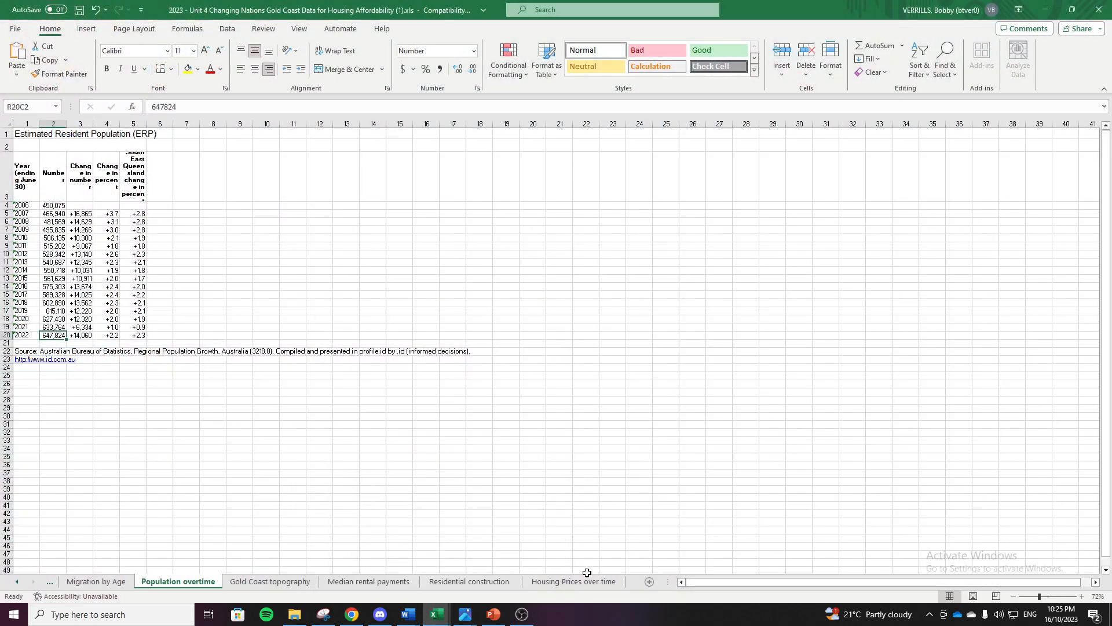
{"action": "left_click", "coordinate": [583, 581]}
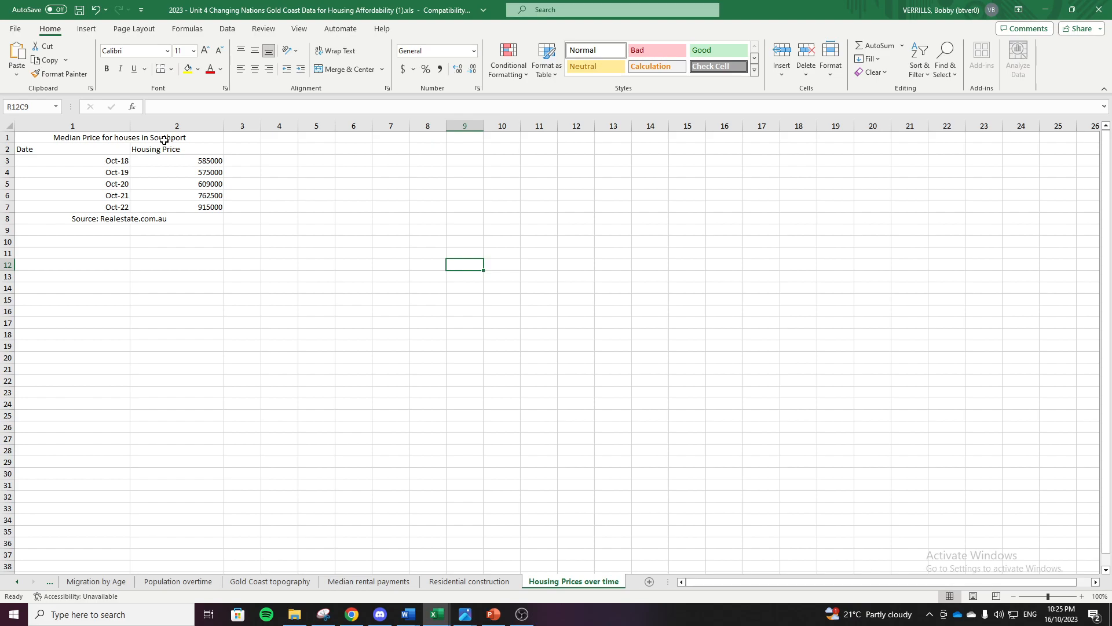
Switch to Chrome and search Google in a new tab for "median house price in ashmore".
{"action": "left_click", "coordinate": [352, 614]}
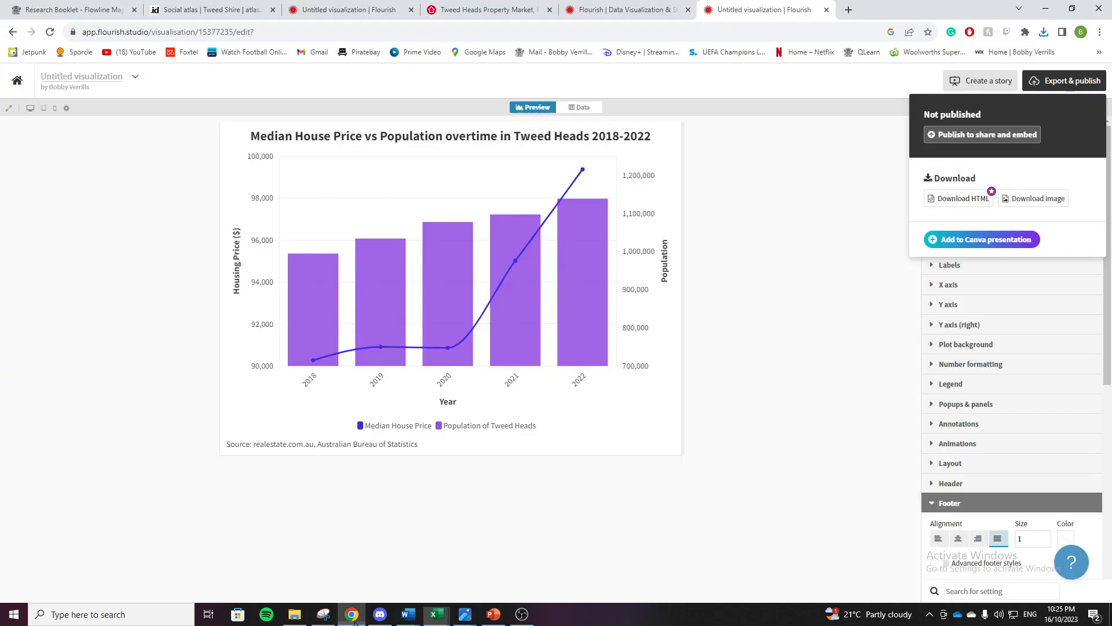
{"action": "left_click", "coordinate": [848, 11]}
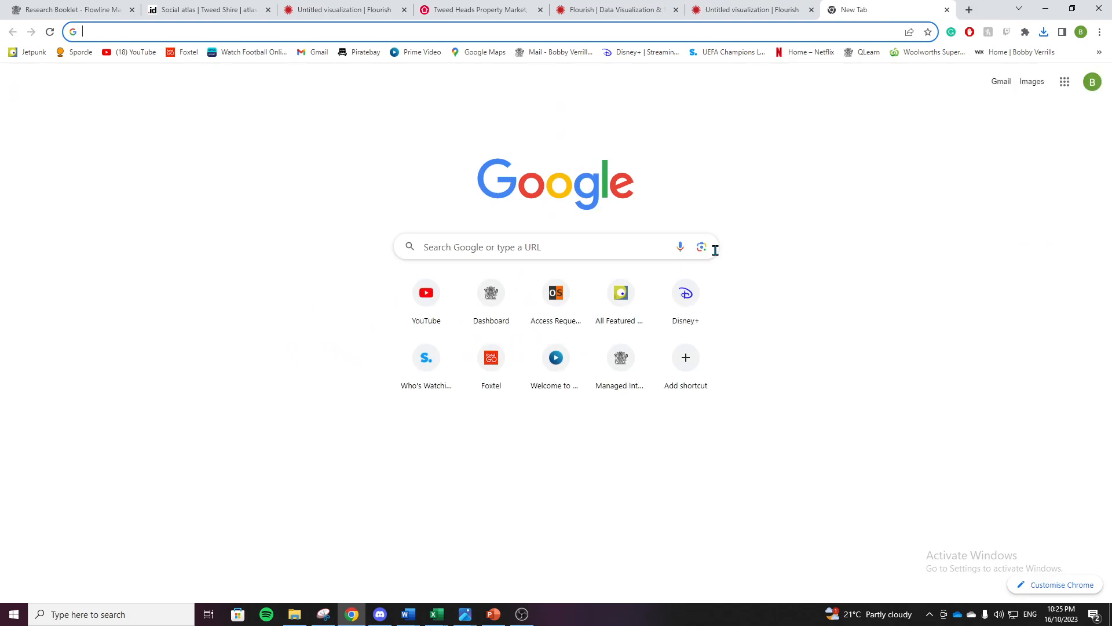
{"action": "type", "text": "hous"}
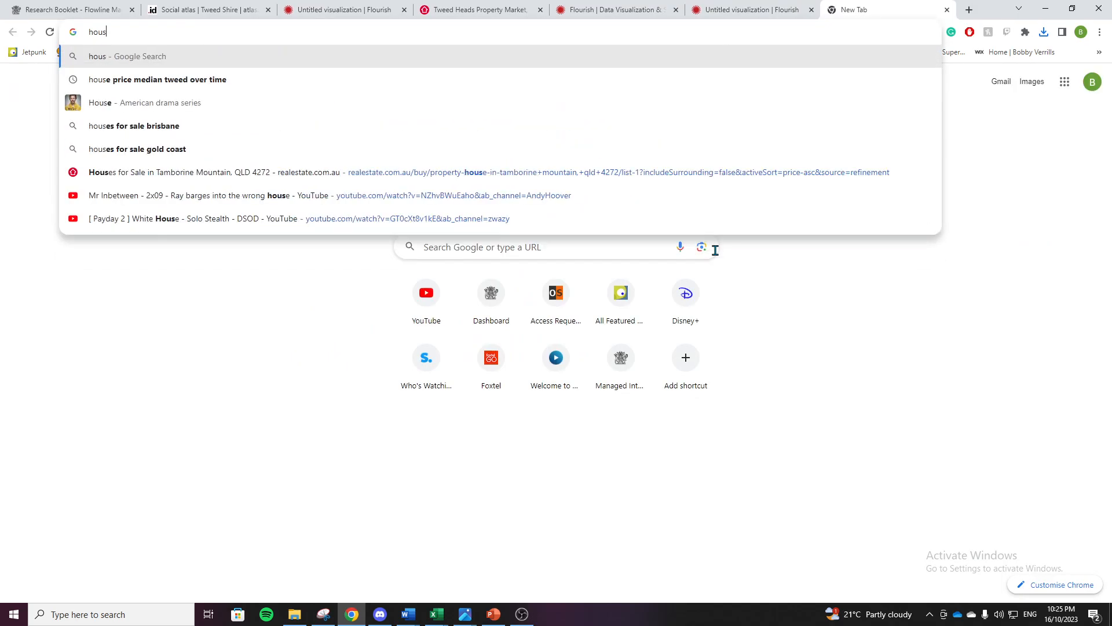
{"action": "key", "text": "BackSpace"}
{"action": "key", "text": "BackSpace"}
{"action": "key", "text": "BackSpace"}
{"action": "key", "text": "BackSpace"}
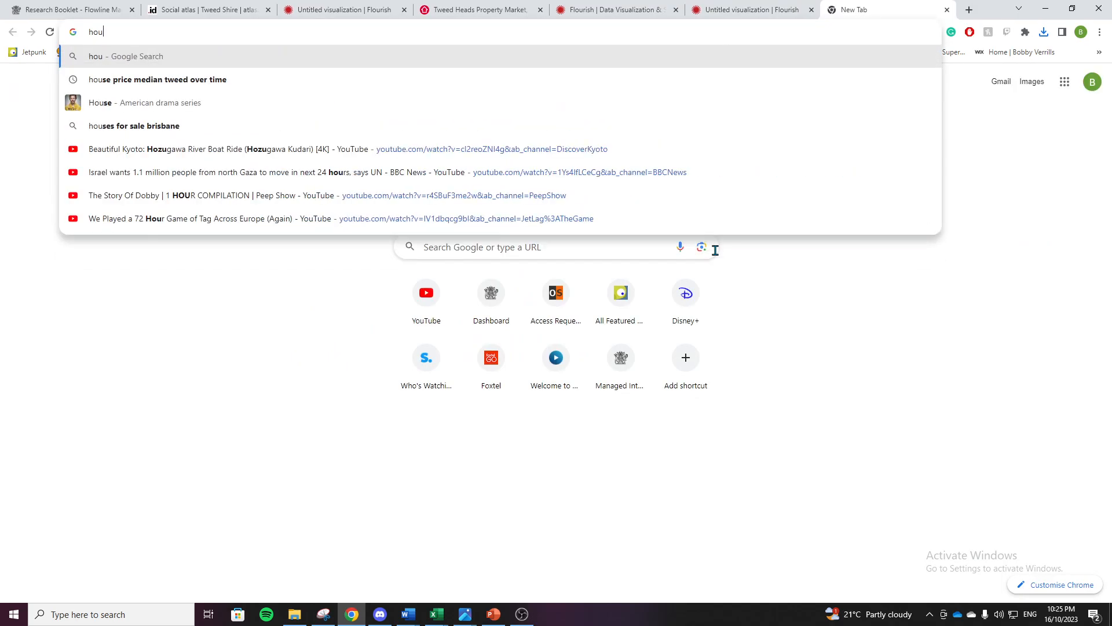
{"action": "type", "text": "median h"}
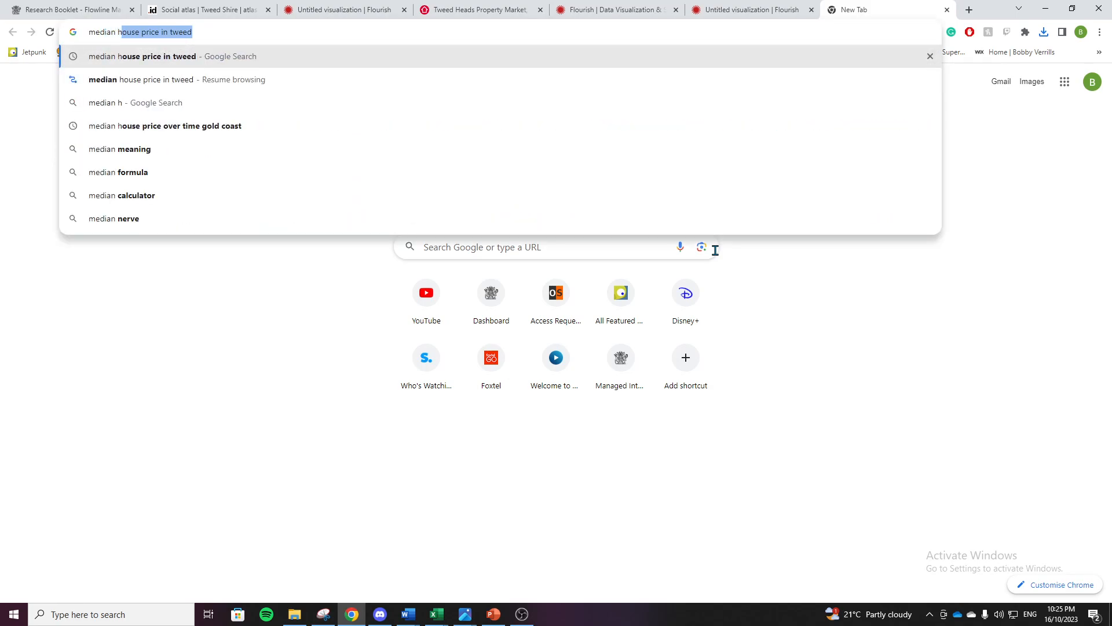
{"action": "type", "text": "ouse price in"}
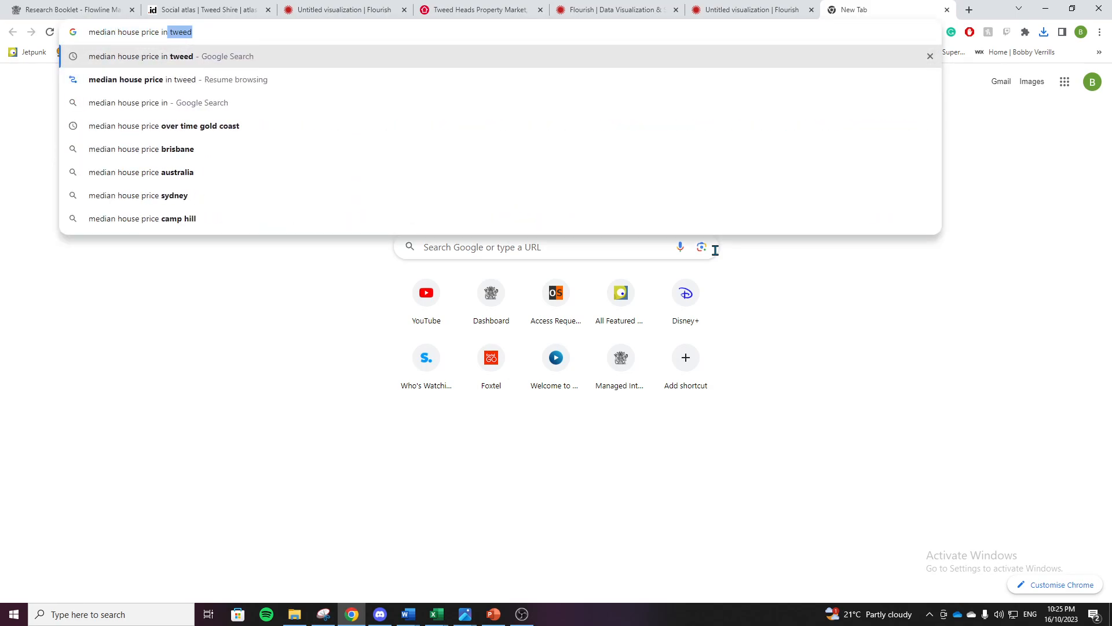
{"action": "type", "text": " ashmore"}
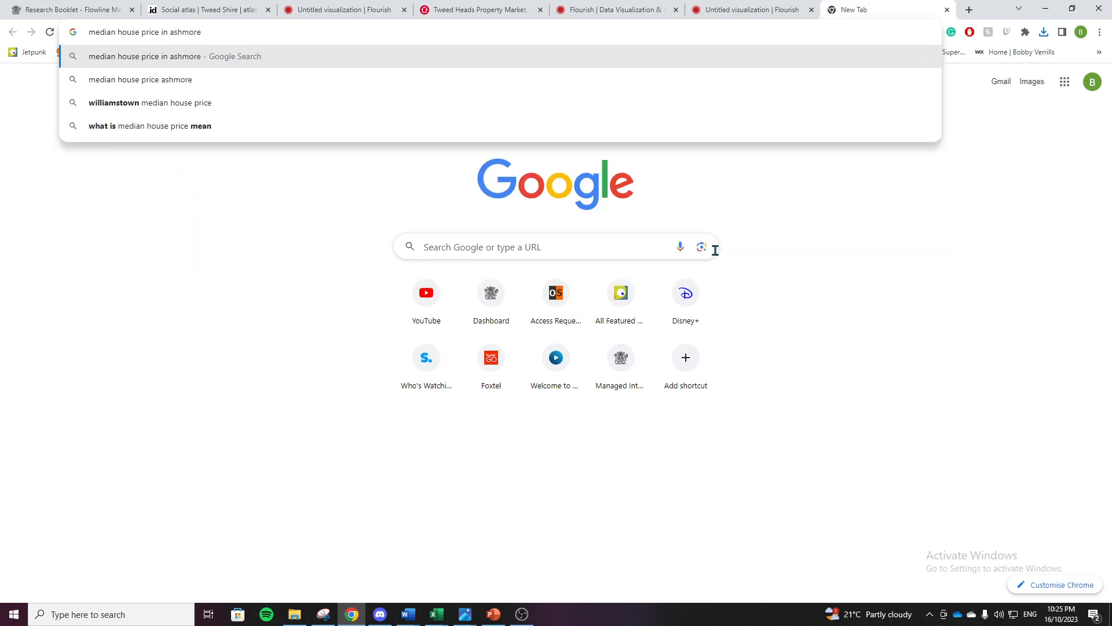
{"action": "key", "text": "Return"}
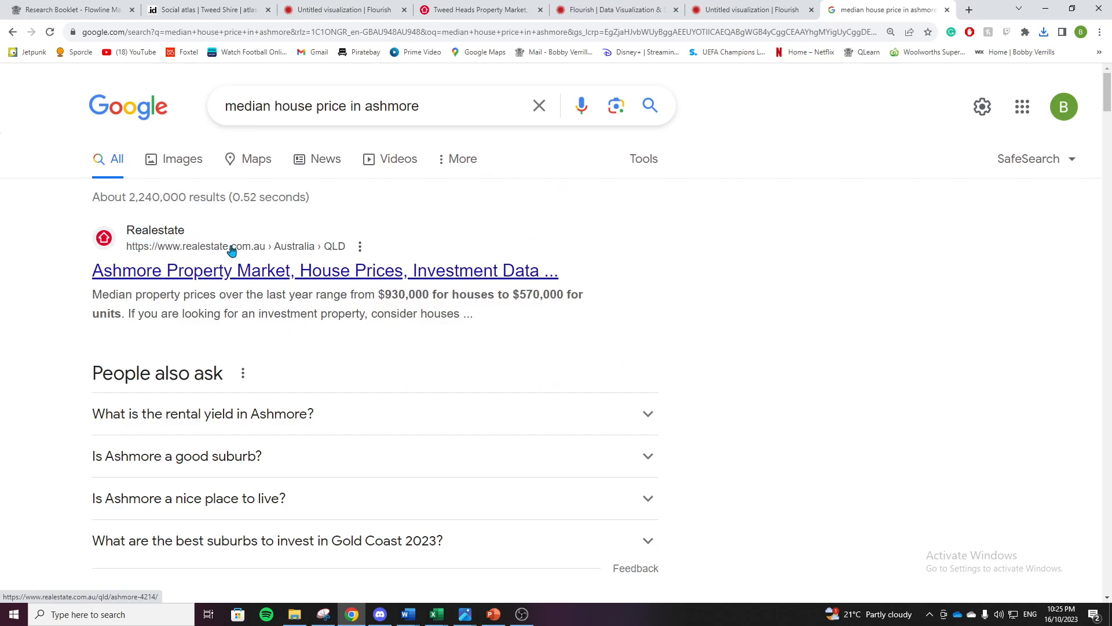
Open the realestate.com.au Ashmore property market page and read the yearly October values on the 5 year median price trend for houses.
{"action": "left_click", "coordinate": [292, 255]}
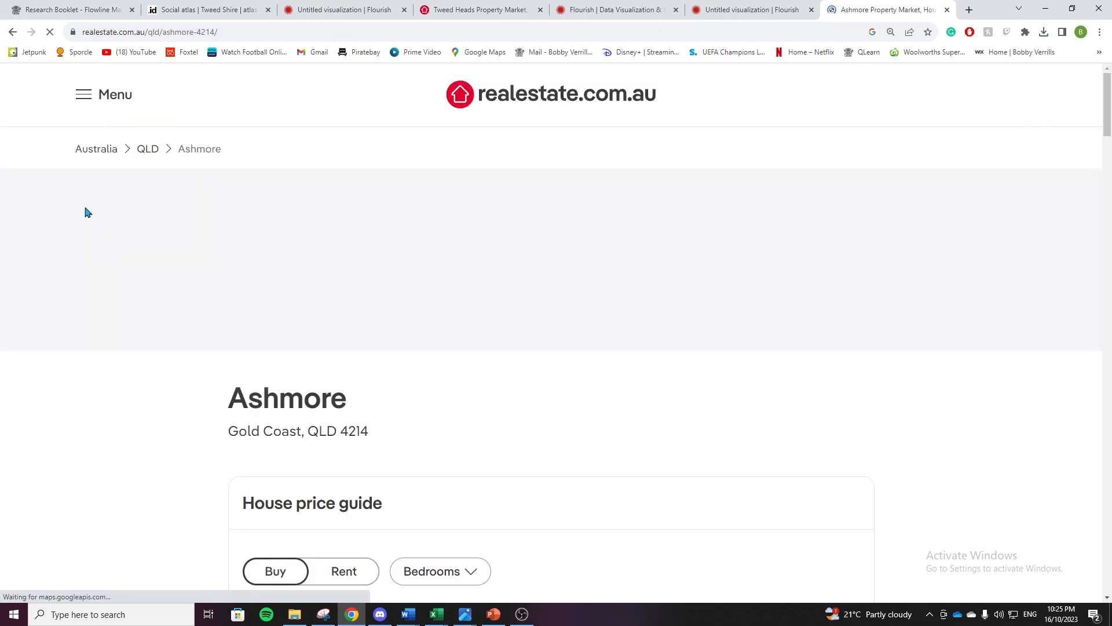
{"action": "scroll", "coordinate": [162, 347], "scroll_direction": "down", "scroll_amount": 4}
{"action": "scroll", "coordinate": [160, 346], "scroll_direction": "down", "scroll_amount": 3}
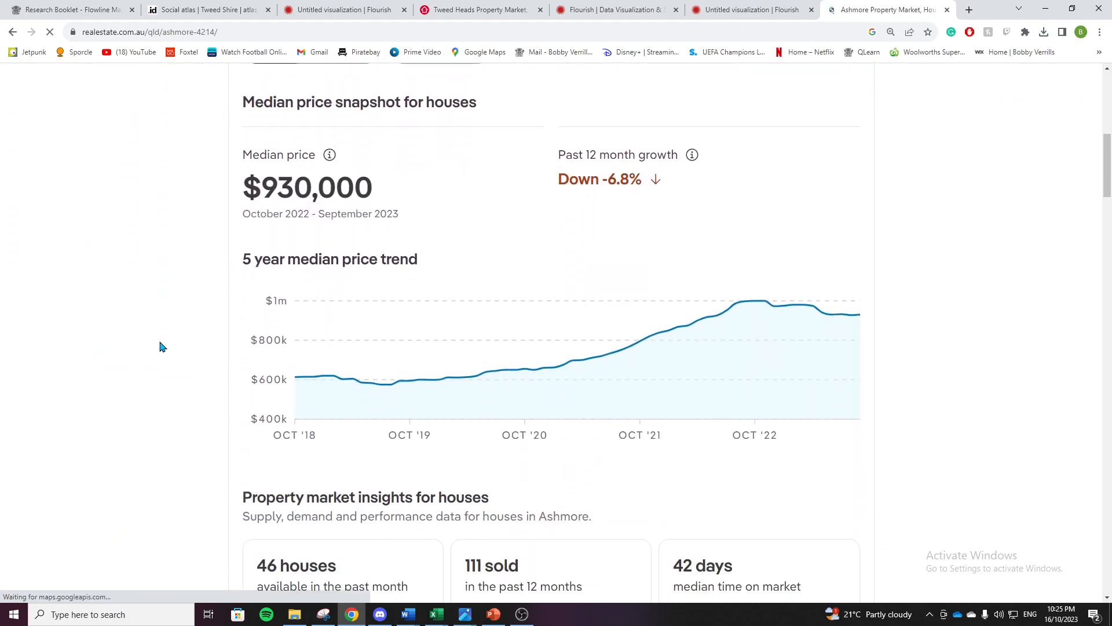
{"action": "mouse_move", "coordinate": [298, 400]}
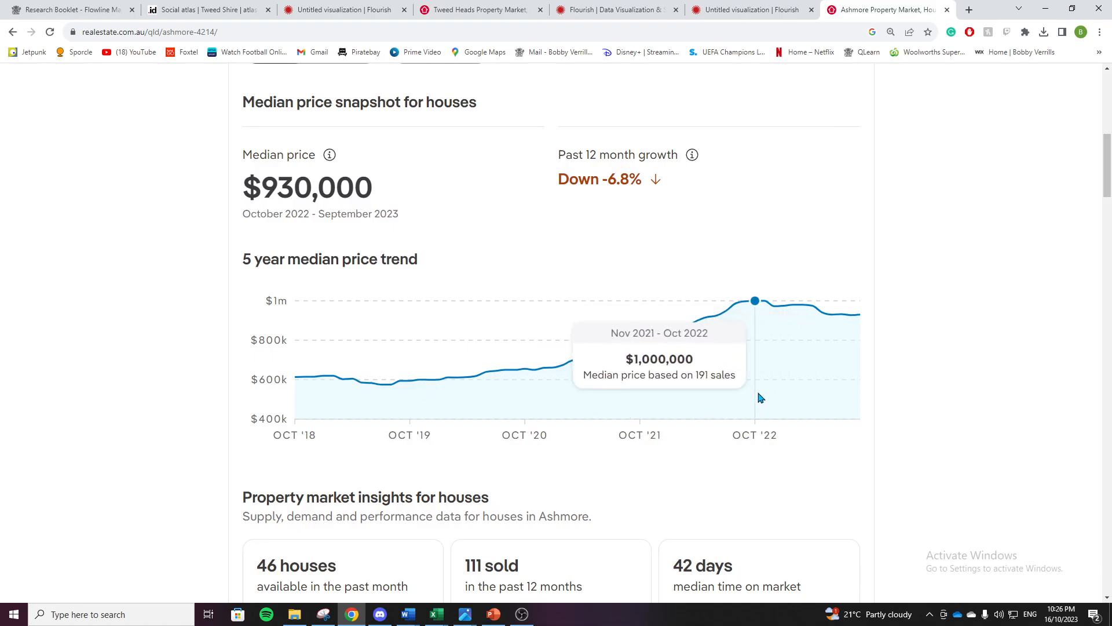
Return to the Flourish chart of Gold Coast population versus Southport median house price.
{"action": "left_click", "coordinate": [347, 9]}
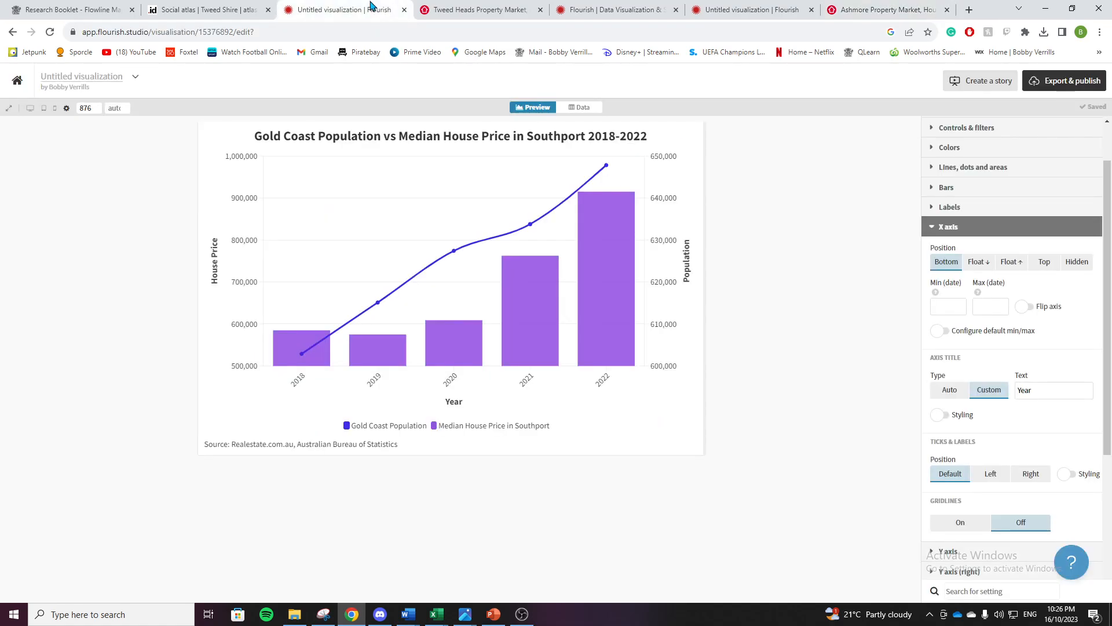